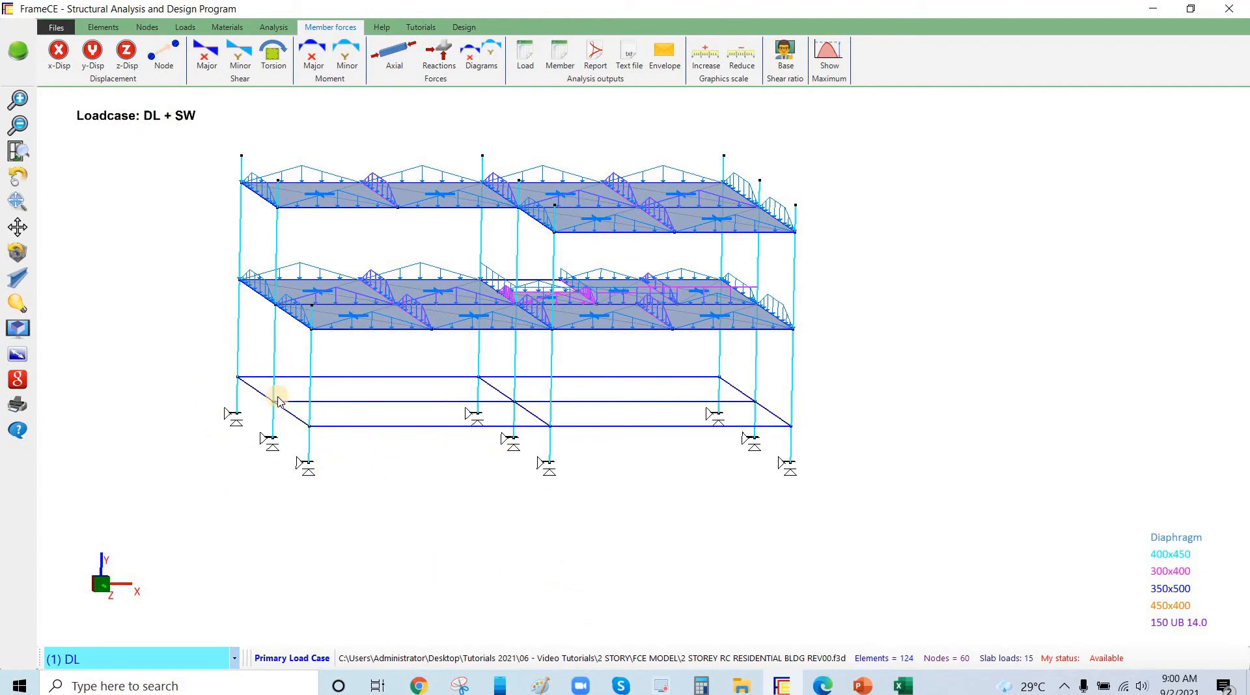
scroll(258, 419, "down", 1)
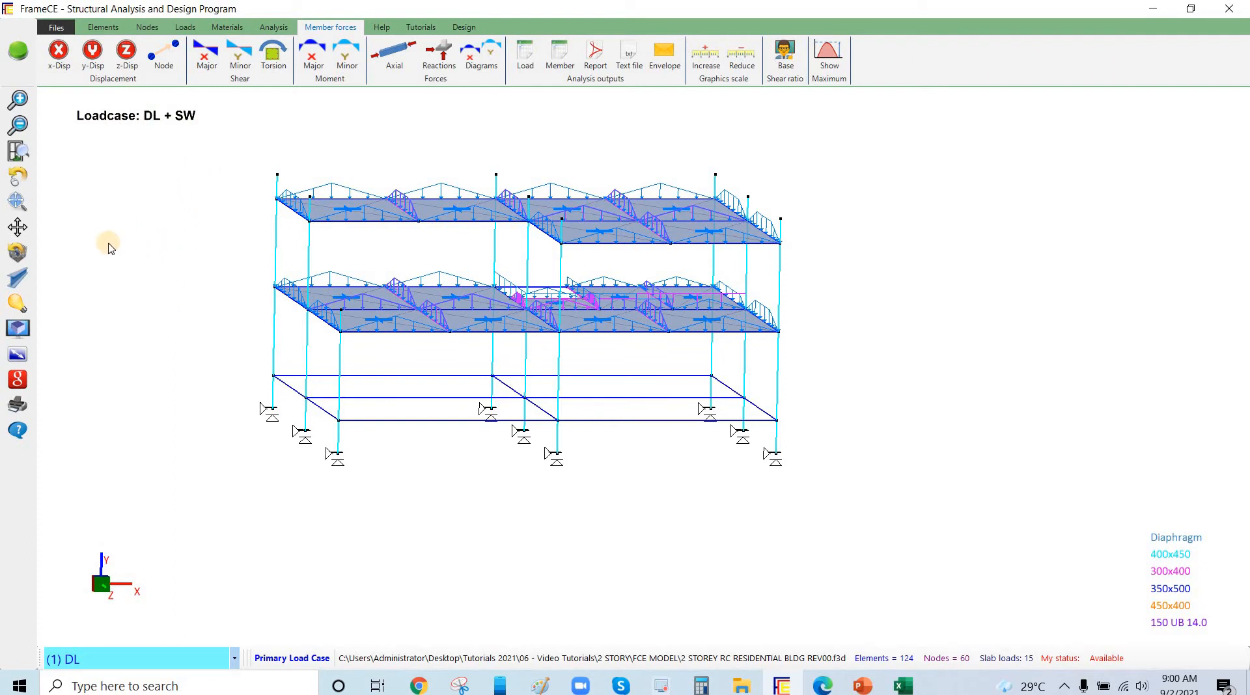
left_click(19, 203)
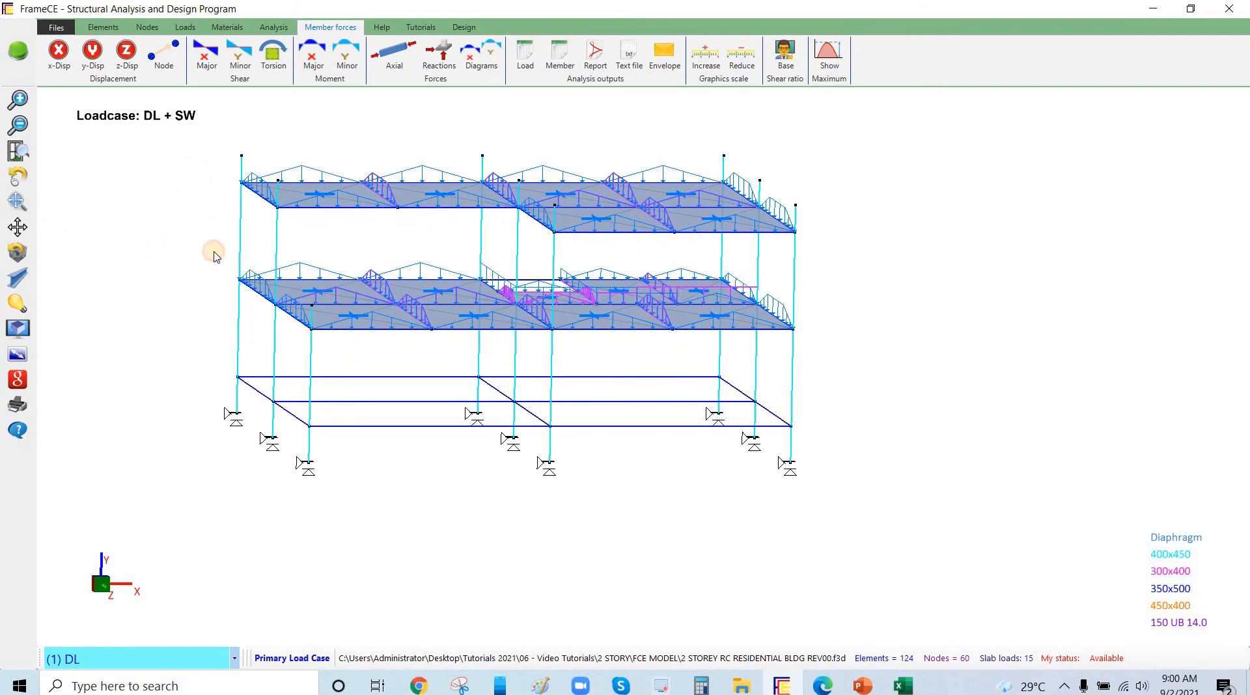
middle_click_drag(237, 186, 245, 245)
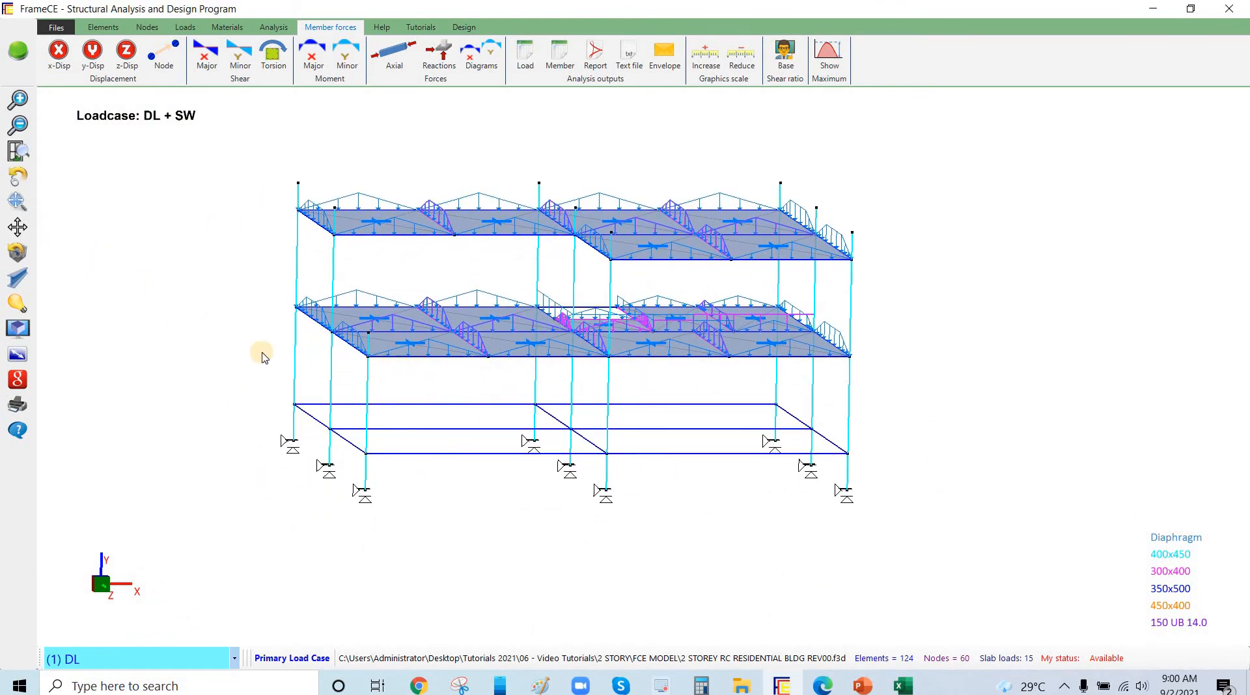
scroll(138, 333, "up", 1)
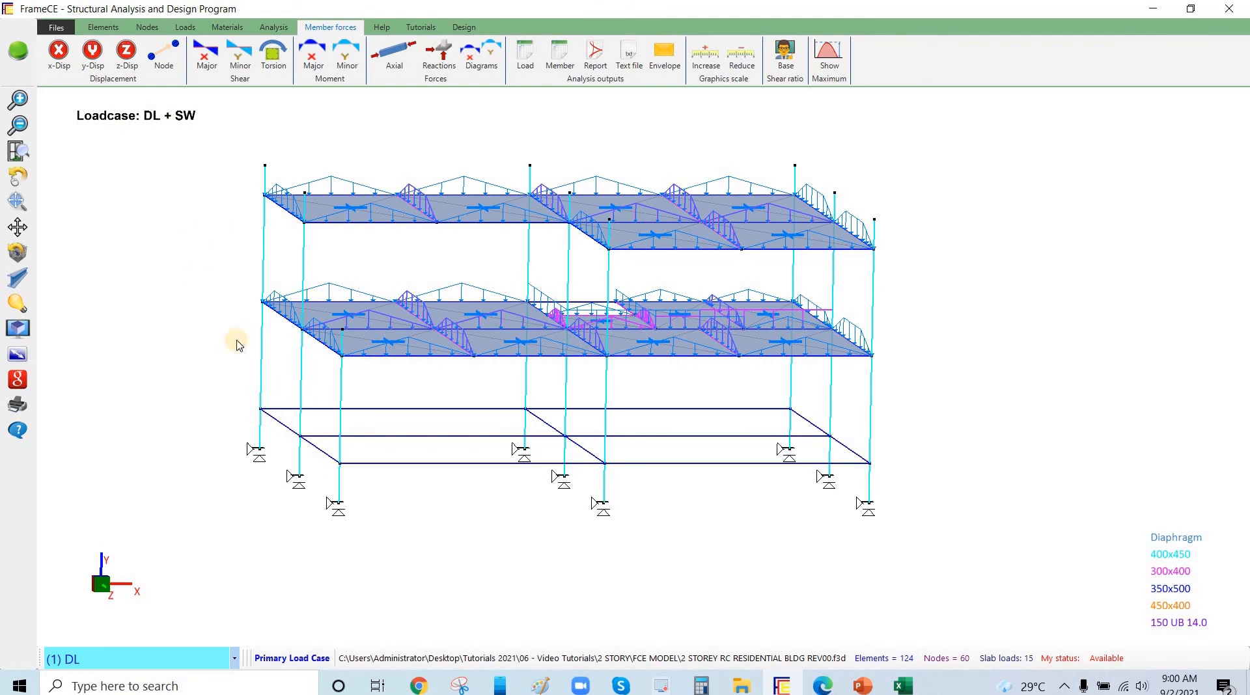
scroll(271, 390, "up", 1)
left_click(269, 391)
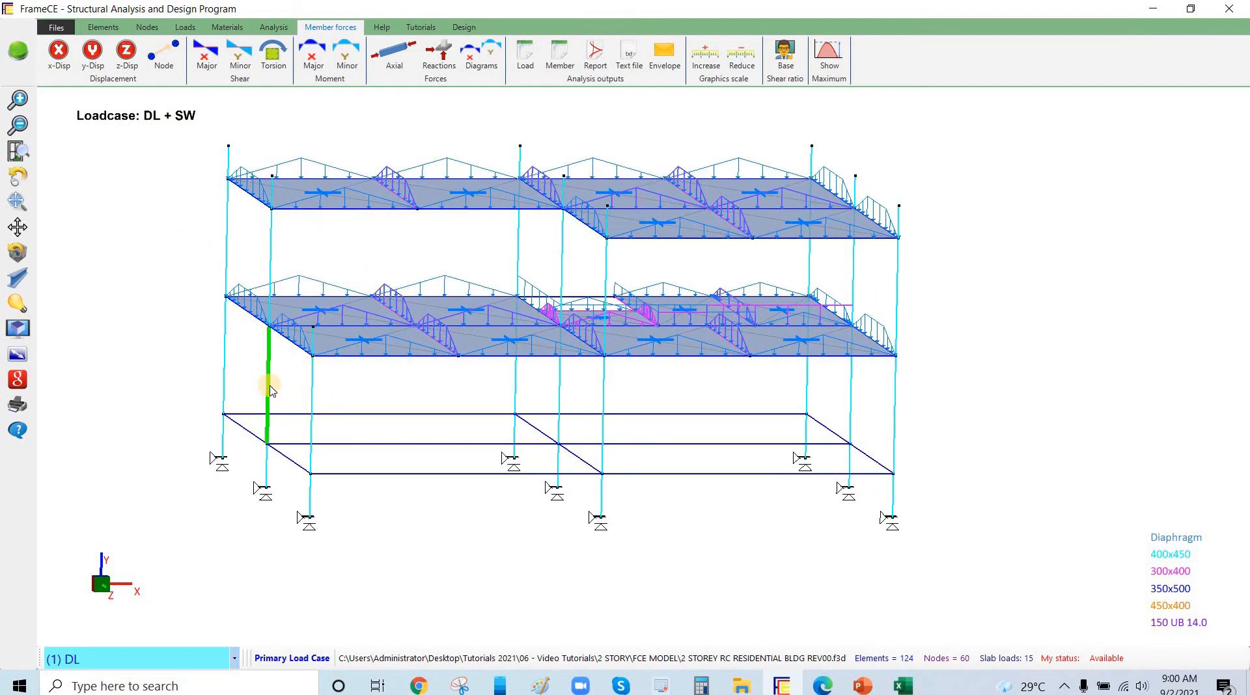
left_click(261, 396)
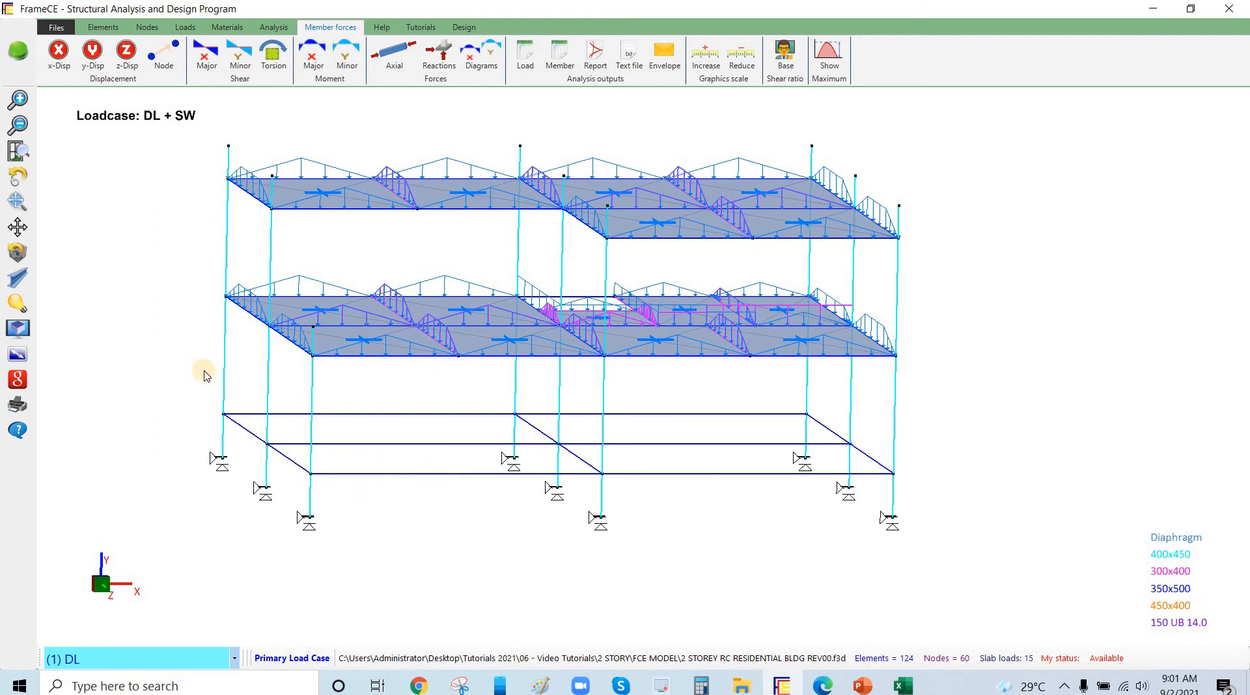
scroll(176, 372, "down", 1)
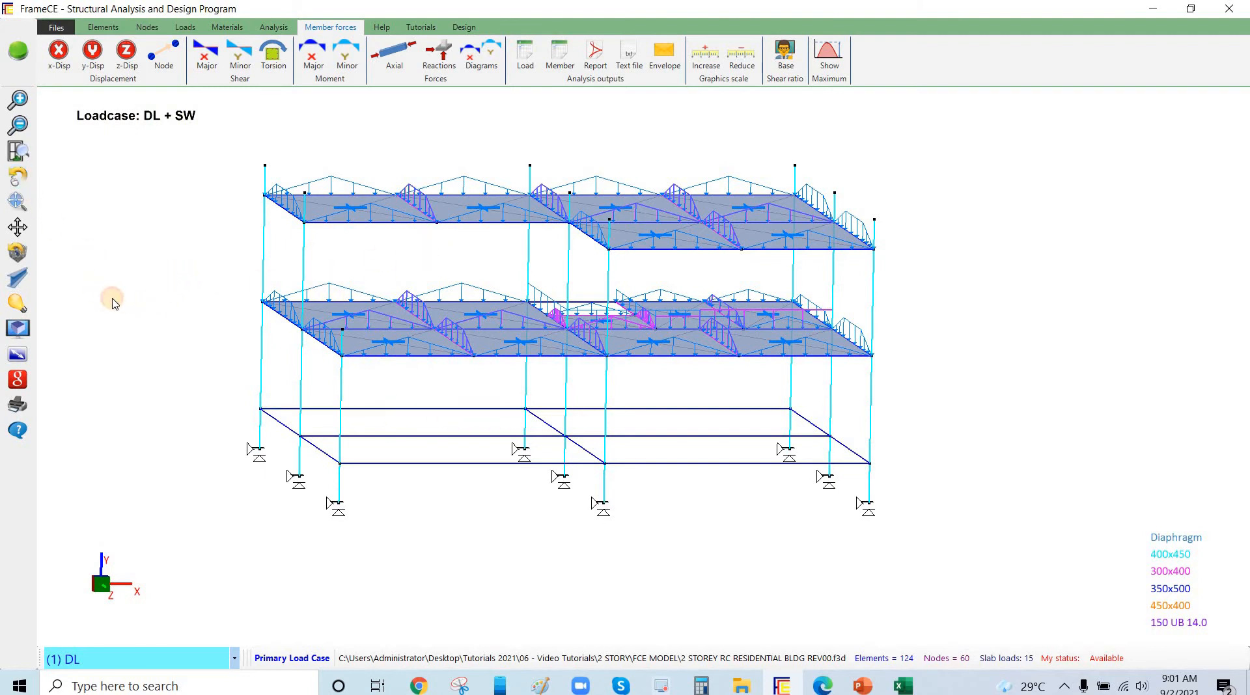
middle_click_drag(111, 298, 148, 336)
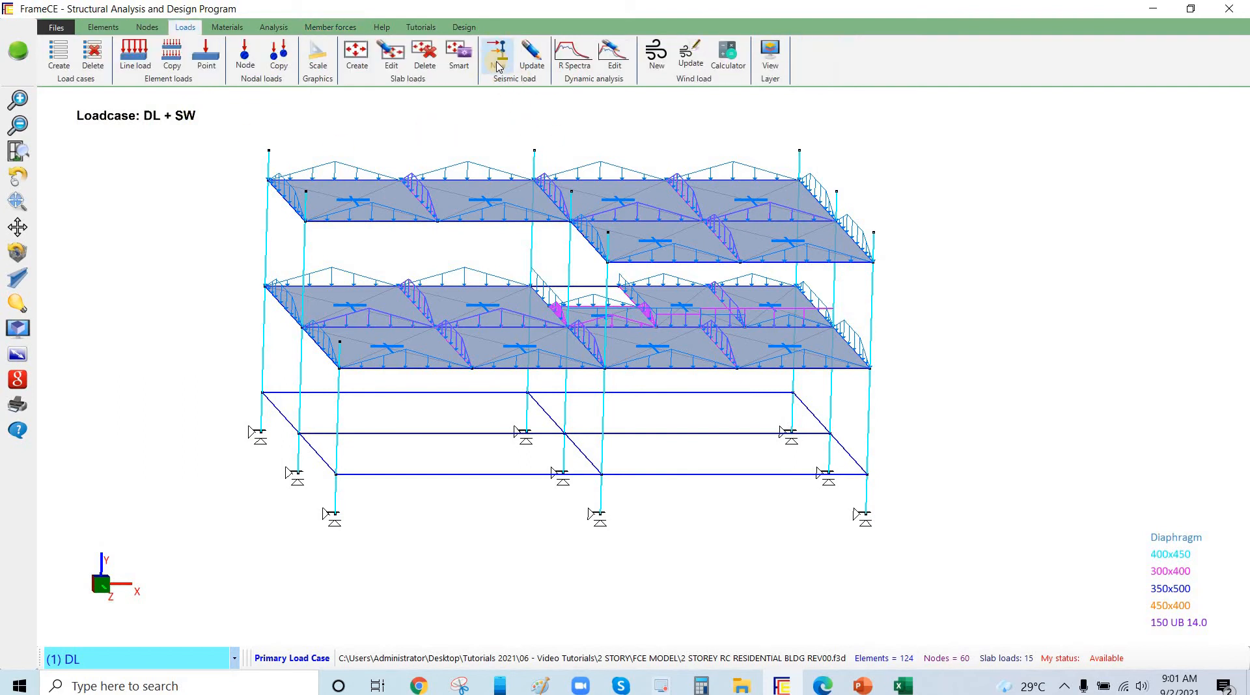
Start a seismic load update for load case EX and set its SDL factor to 1
left_click(531, 58)
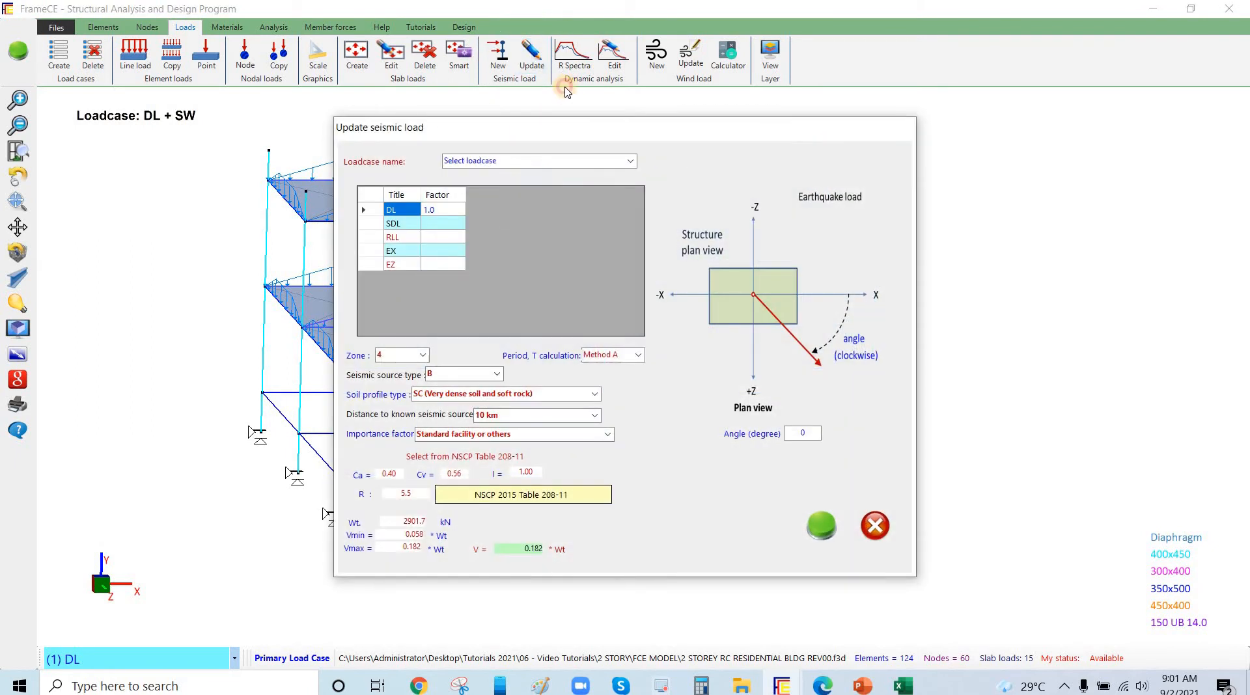
left_click_drag(519, 127, 531, 70)
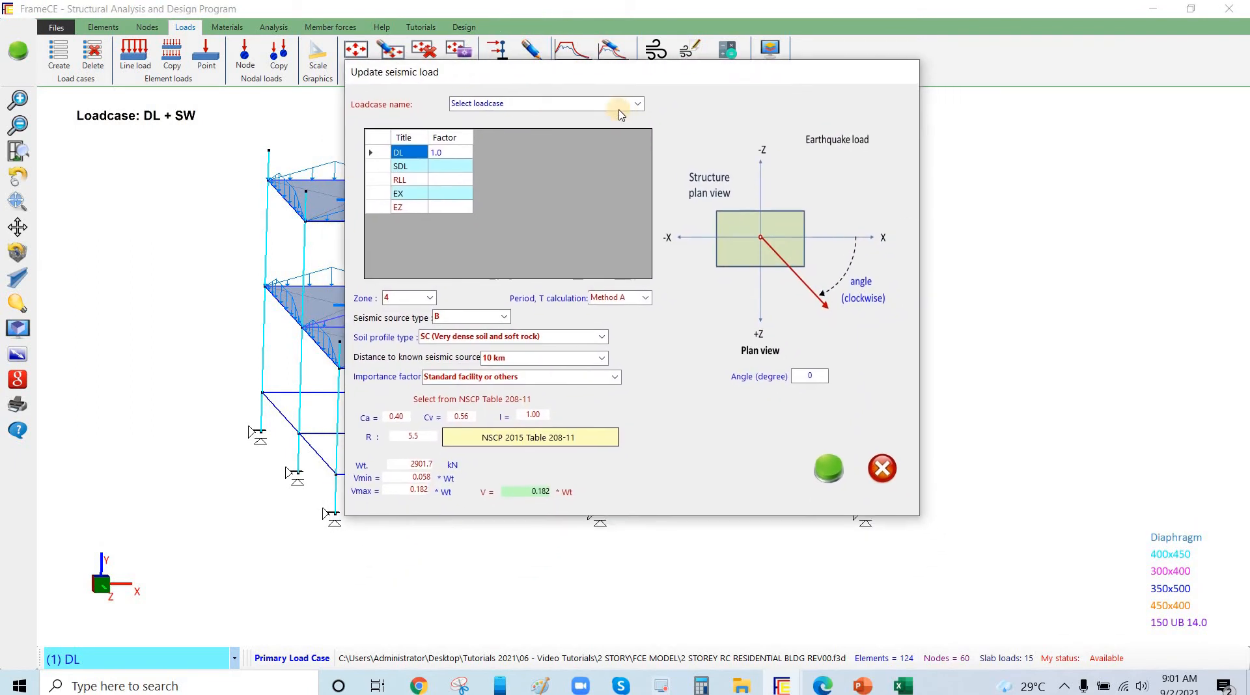
left_click(636, 105)
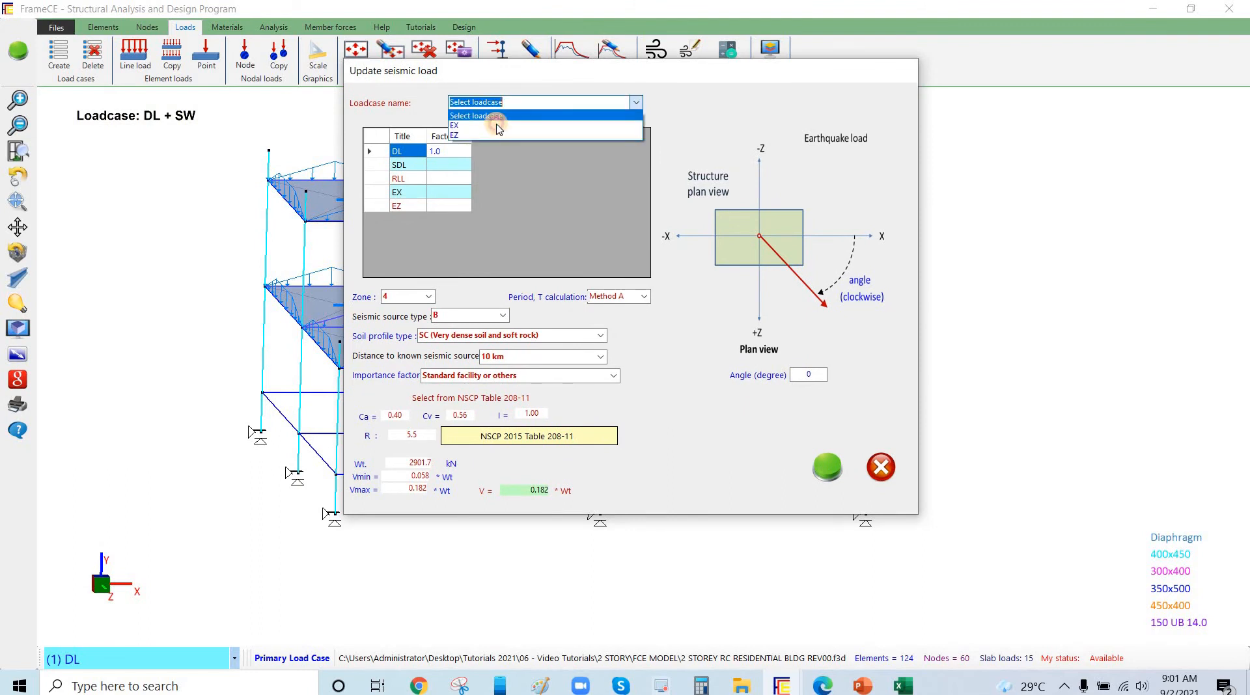
left_click(478, 134)
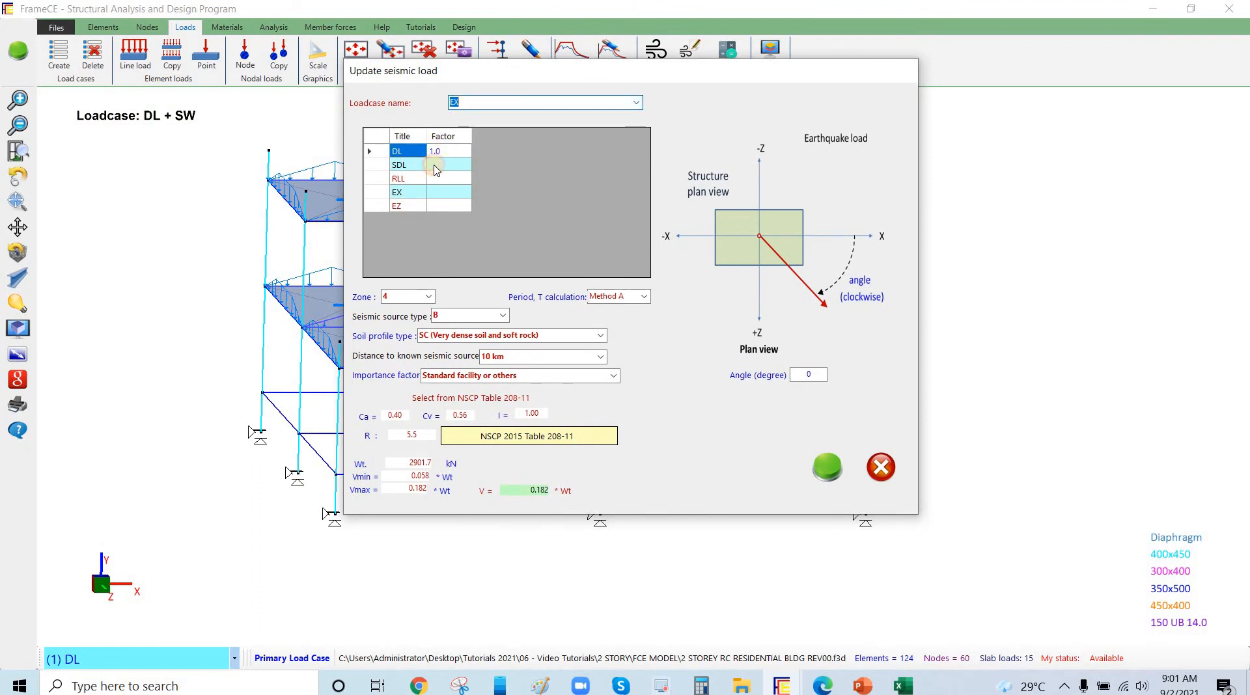
left_click(451, 166)
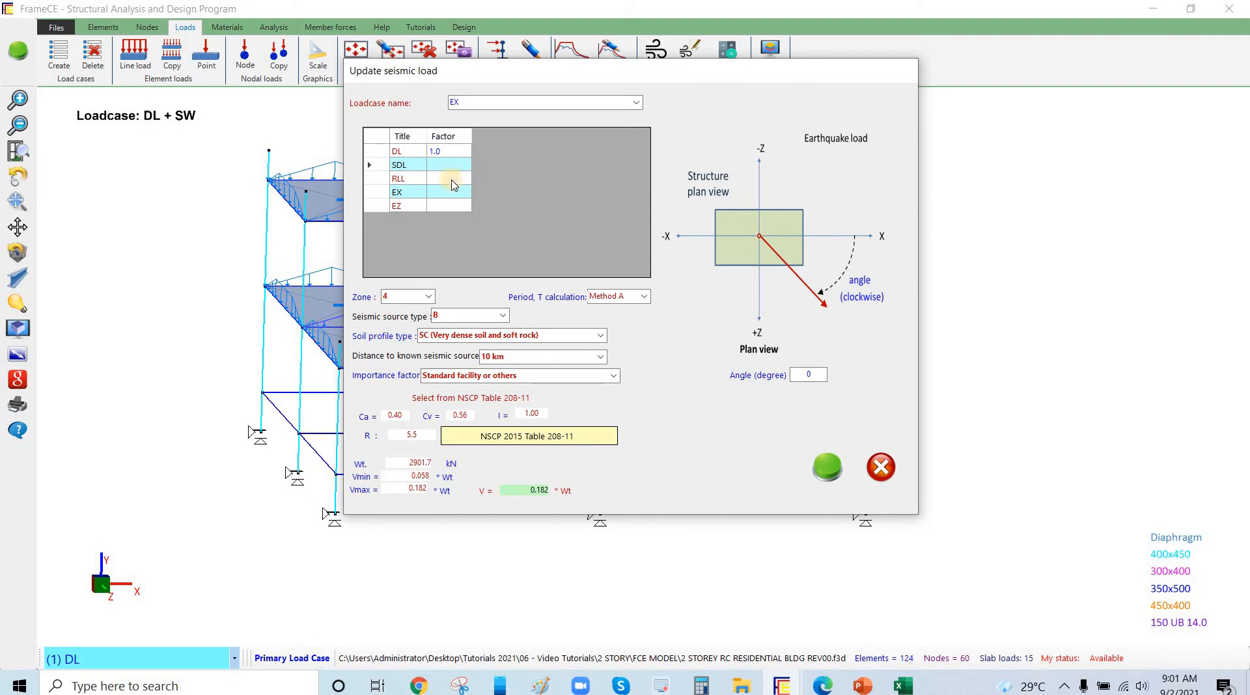
left_click(447, 179)
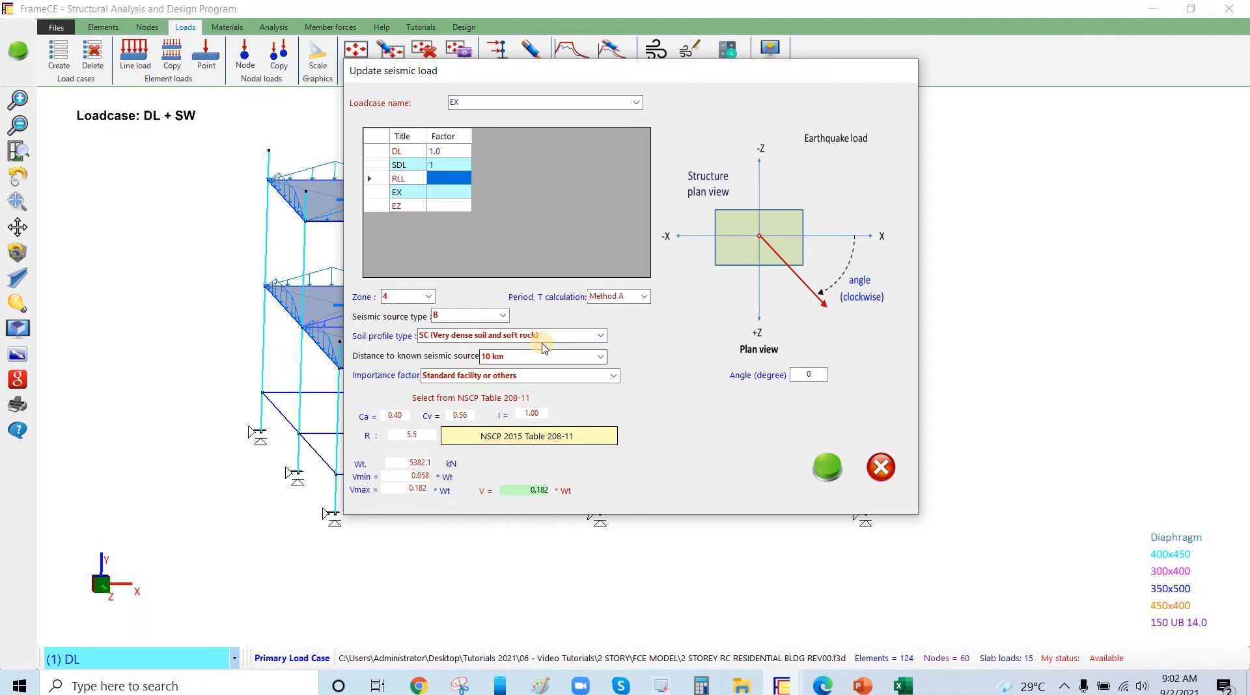
Keep the standard-facility importance factor and choose special reinforced concrete moment frames from NSCP 2015 Table 208-11 for EX
left_click(600, 337)
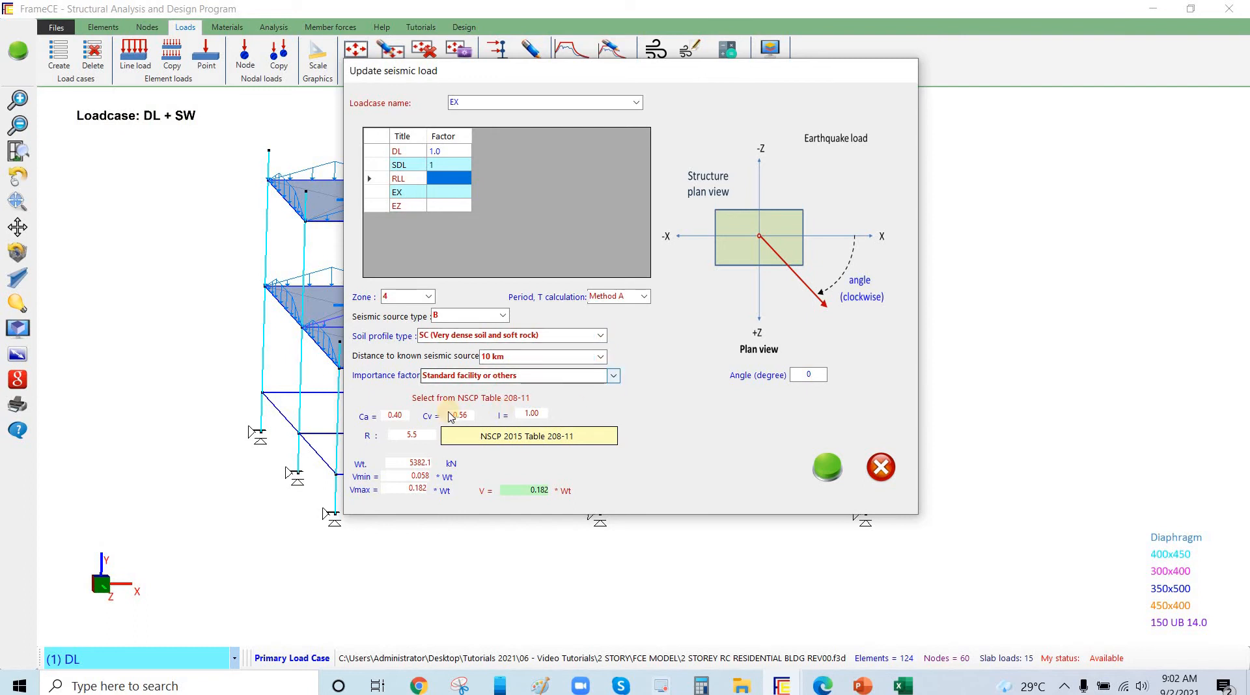
left_click(566, 376)
left_click(538, 380)
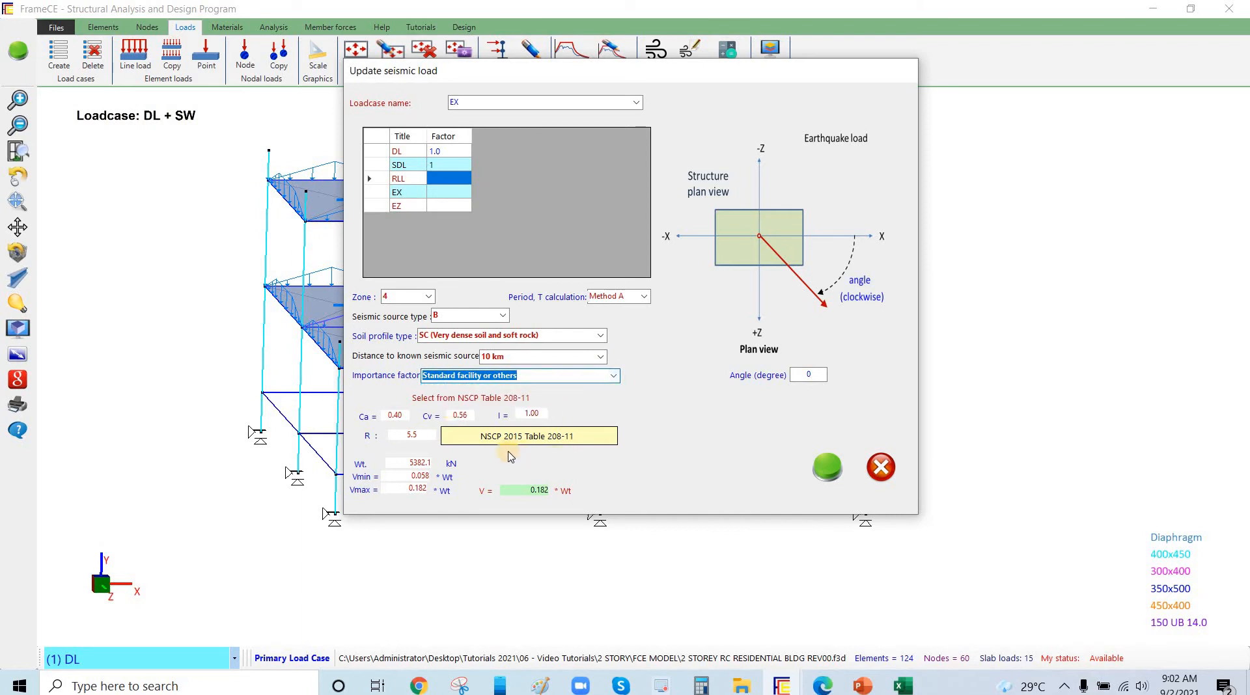
left_click(546, 442)
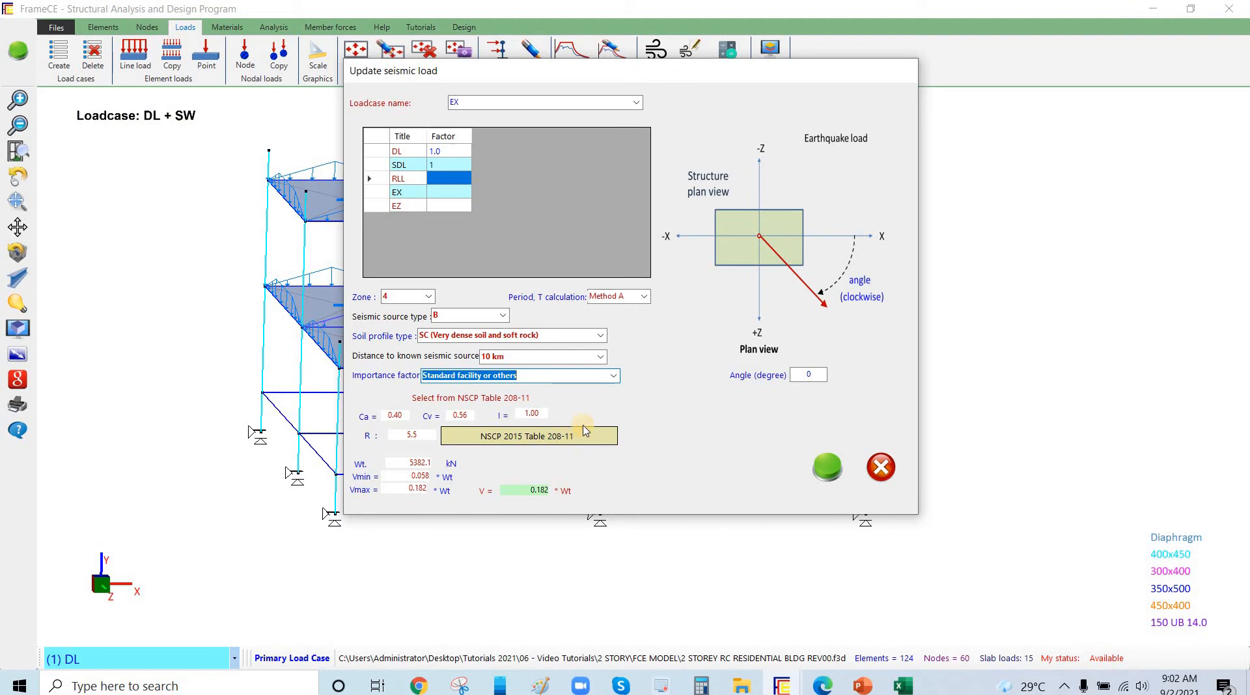
left_click(581, 438)
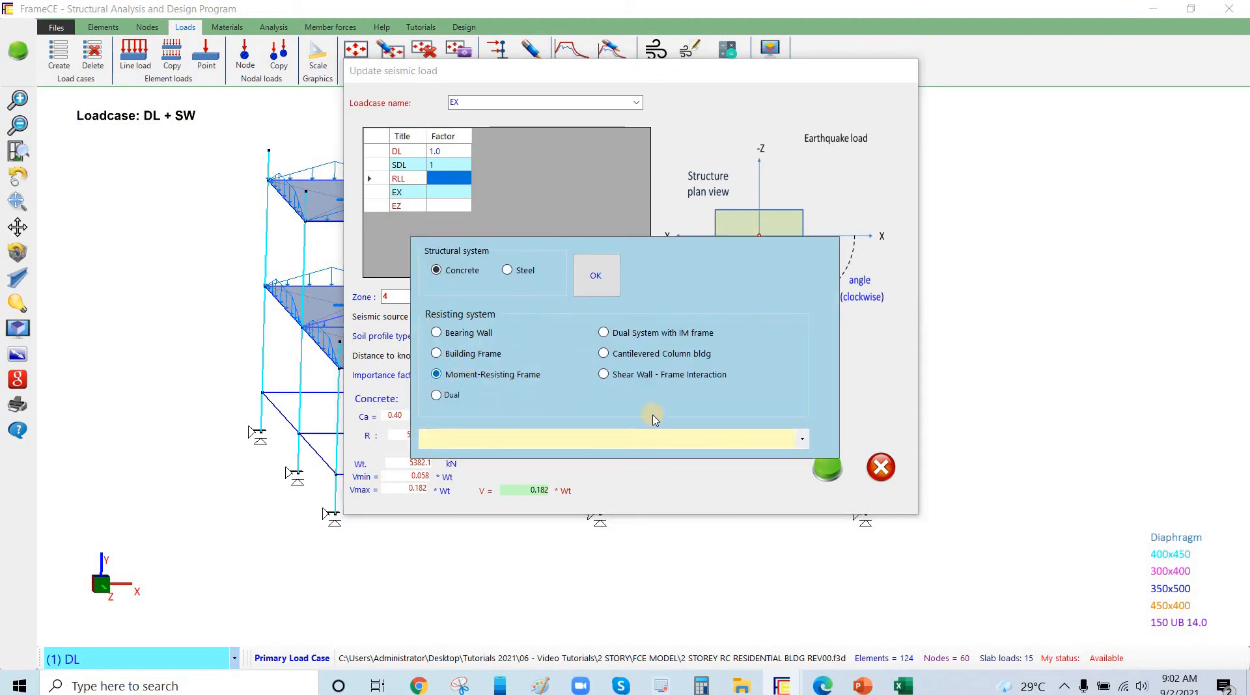
left_click(804, 440)
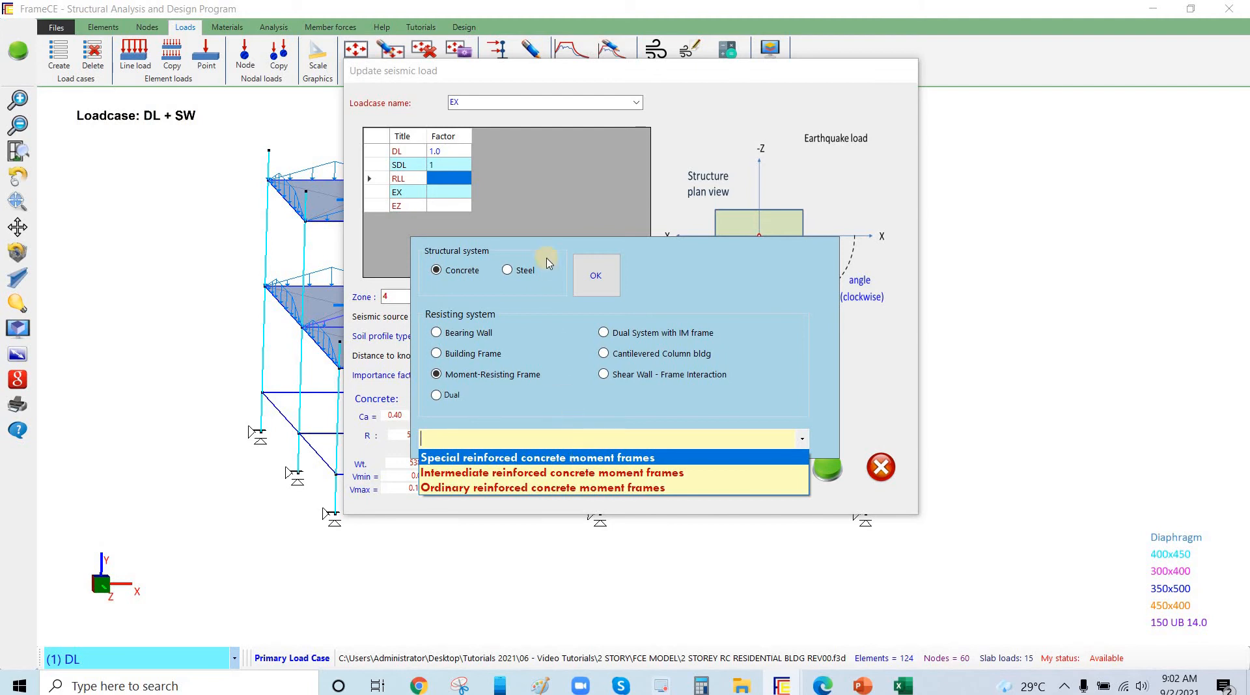
left_click(583, 457)
left_click(602, 276)
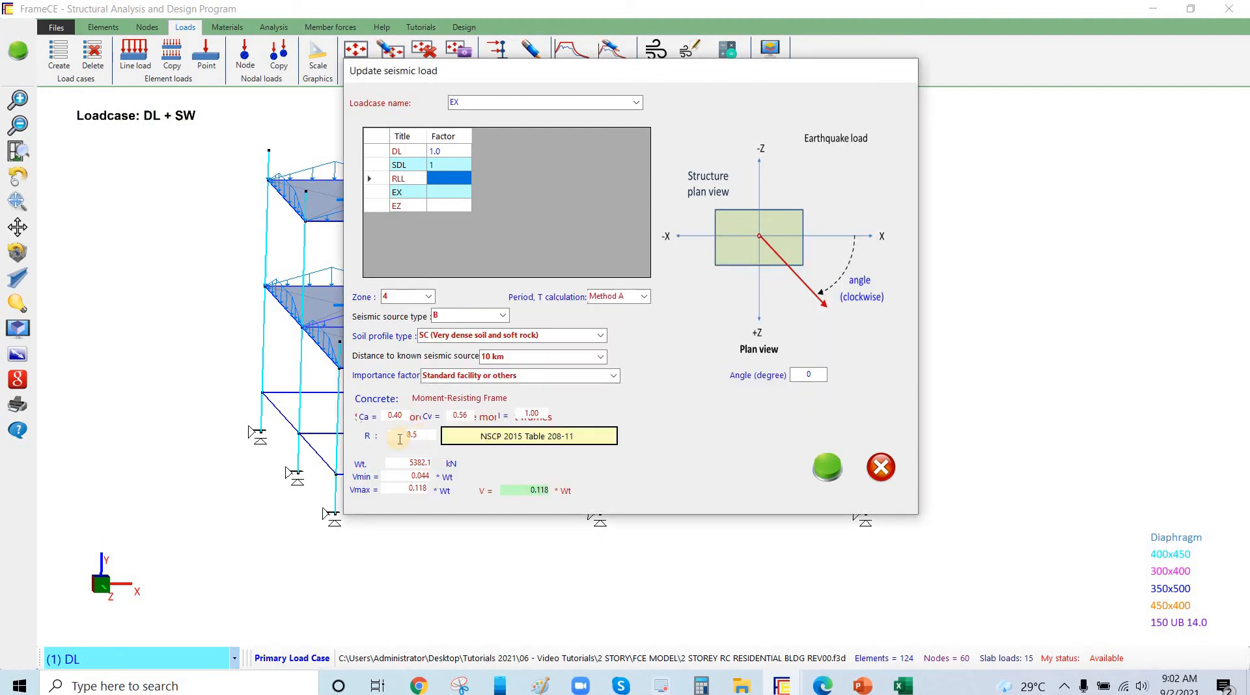
Keep the EX earthquake angle at 0 degrees and apply the seismic load update
left_click(414, 437)
left_click(818, 377)
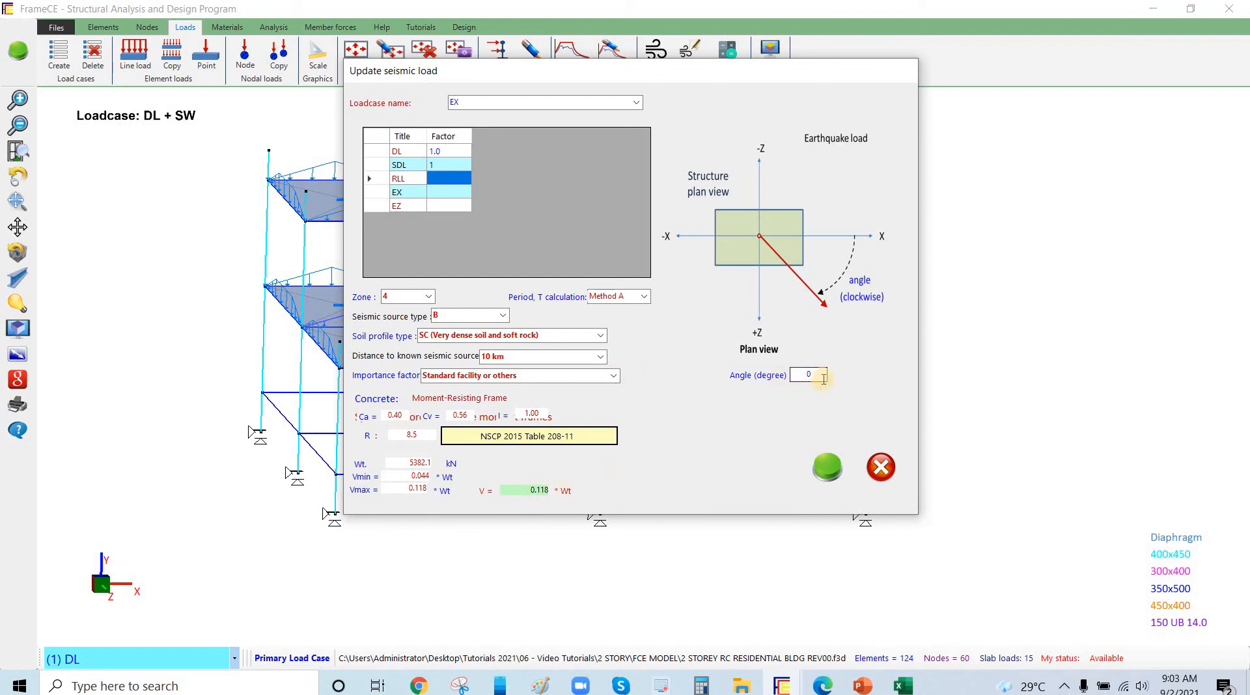
left_click(835, 483)
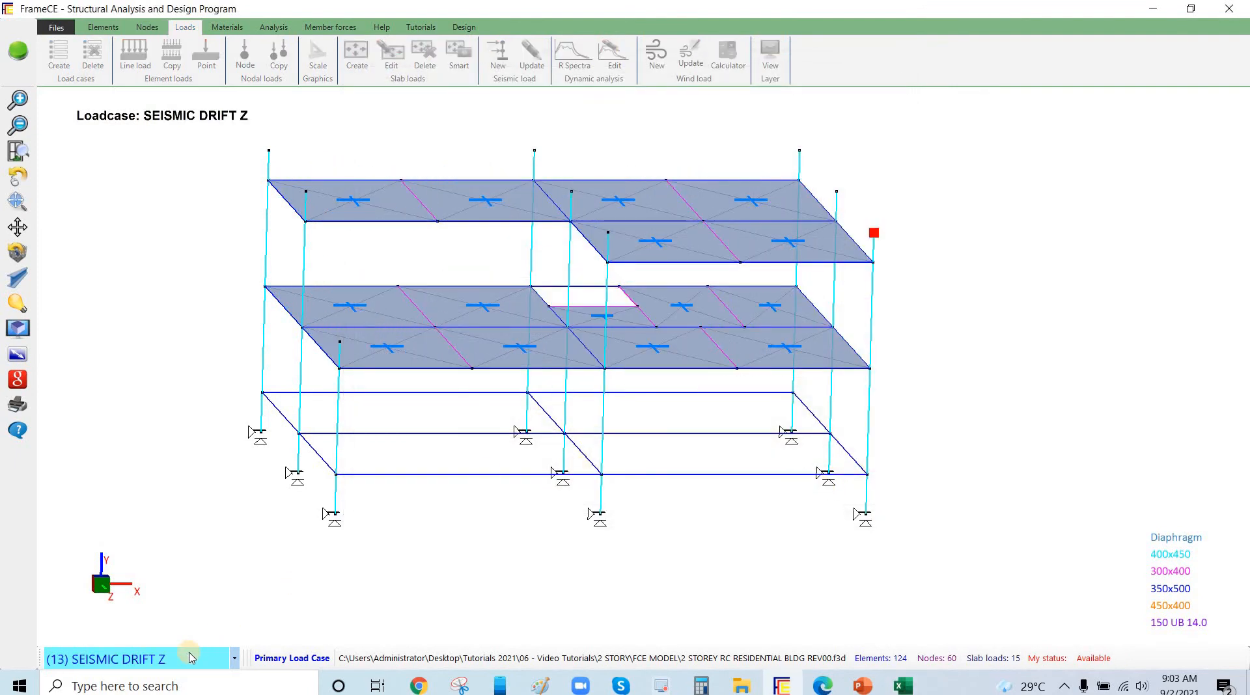
Display load case EX and examine the seismic nodal forces on the frame
left_click(191, 657)
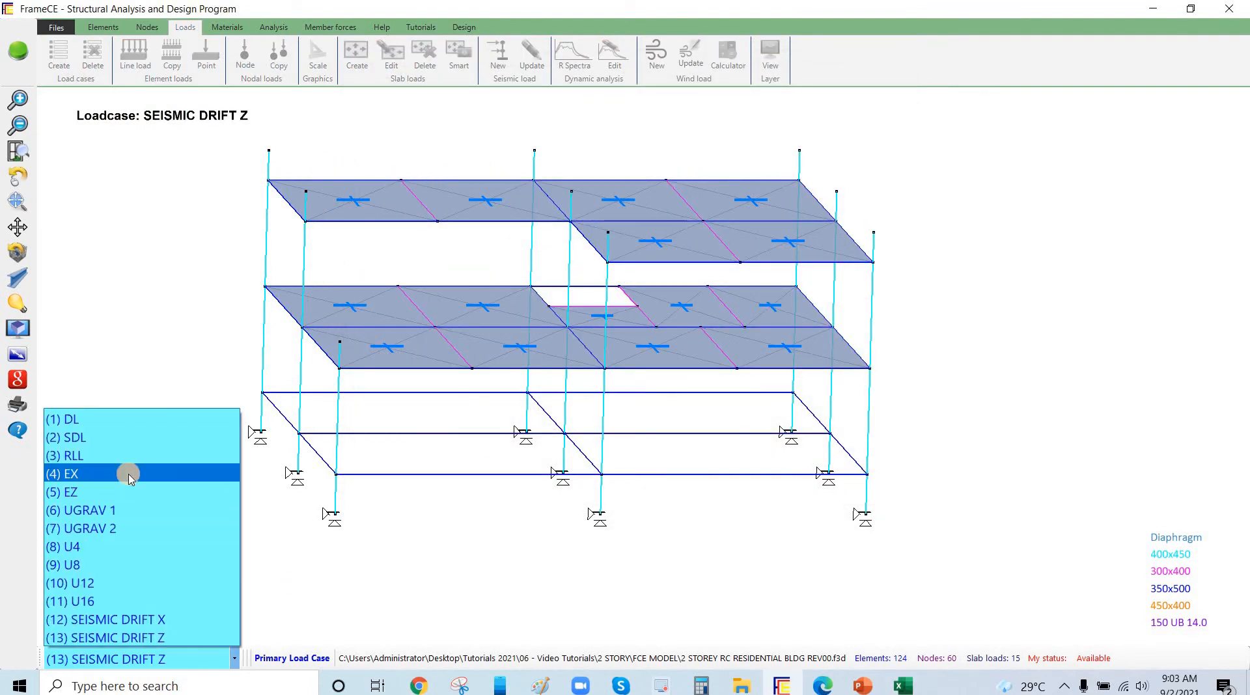
left_click(129, 476)
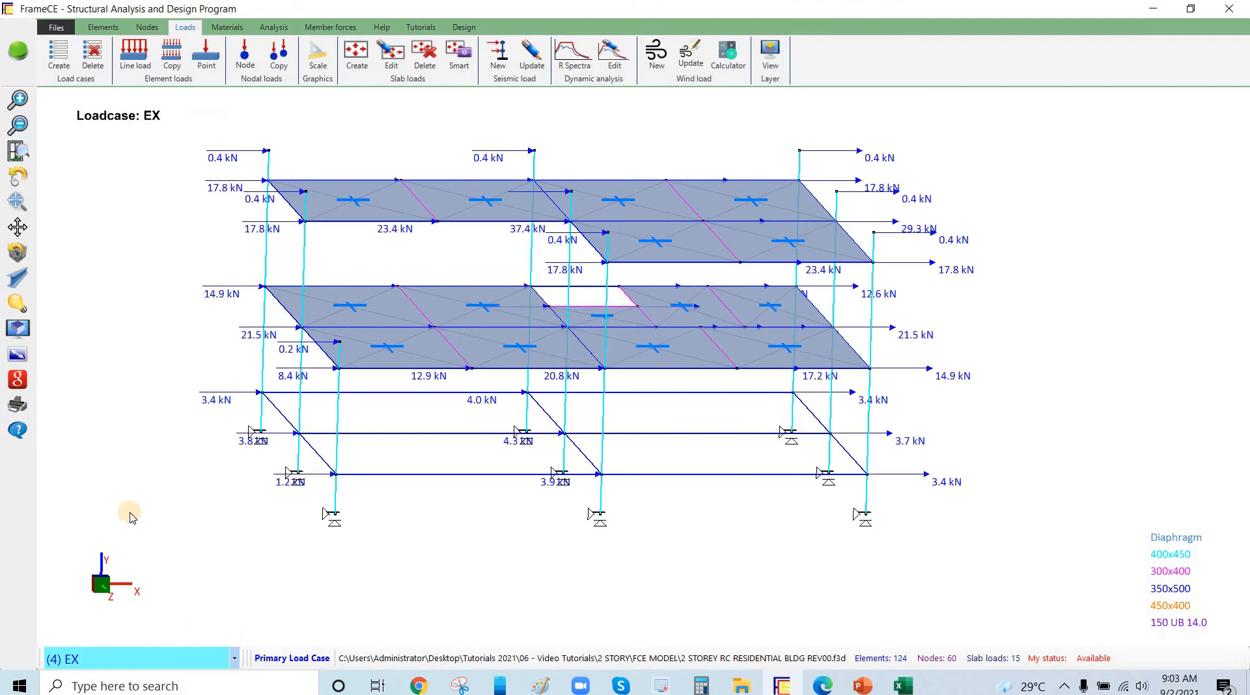
left_click(178, 479)
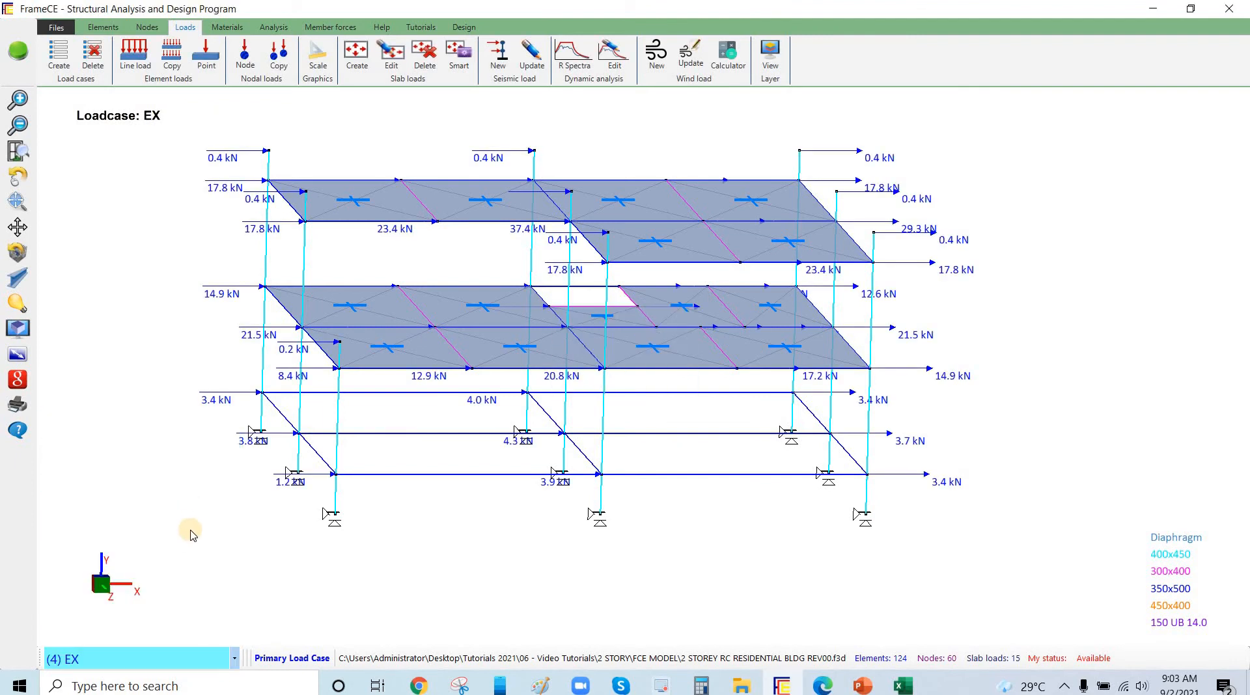
scroll(189, 329, "down", 1)
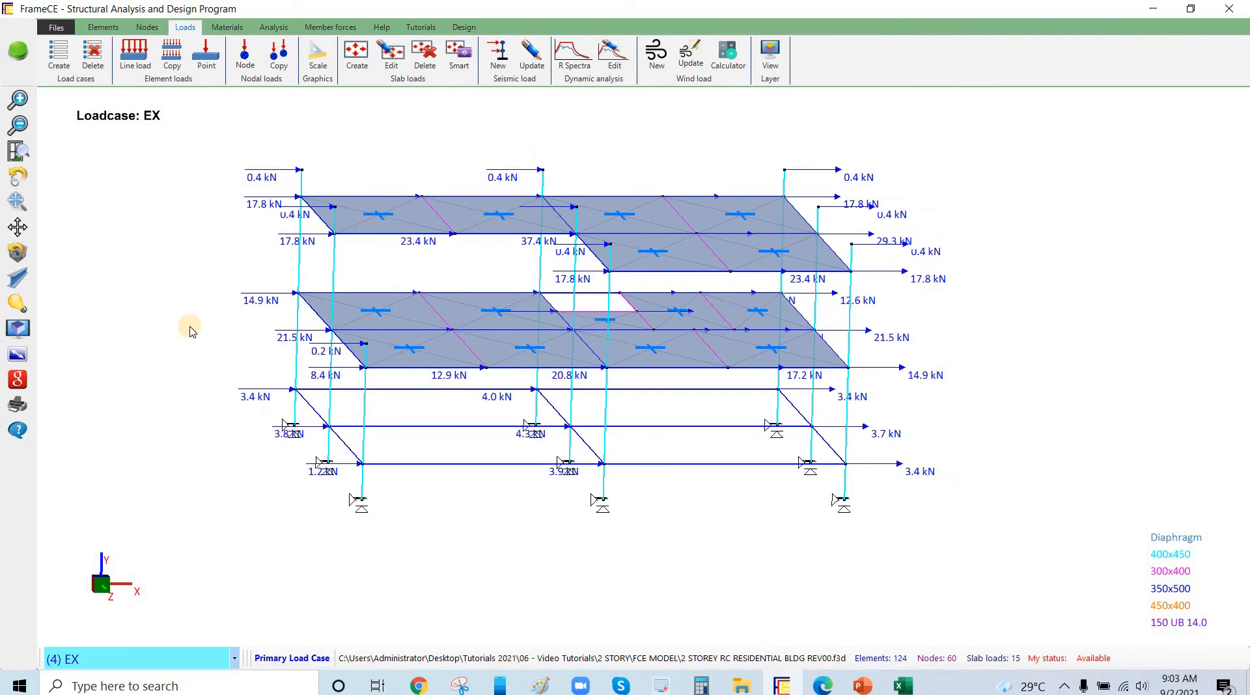
scroll(197, 382, "up", 2)
scroll(260, 329, "down", 1)
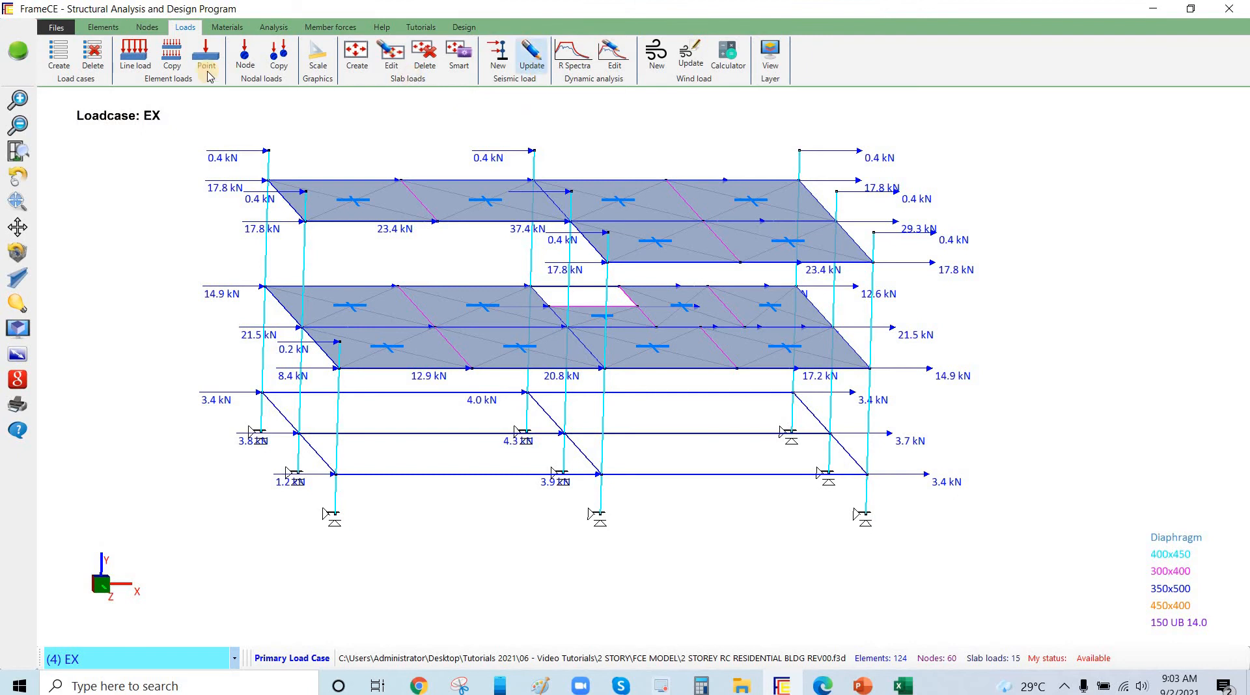
Start a seismic load update for load case EZ and set its SDL factor to 1
left_click(527, 61)
left_click(632, 163)
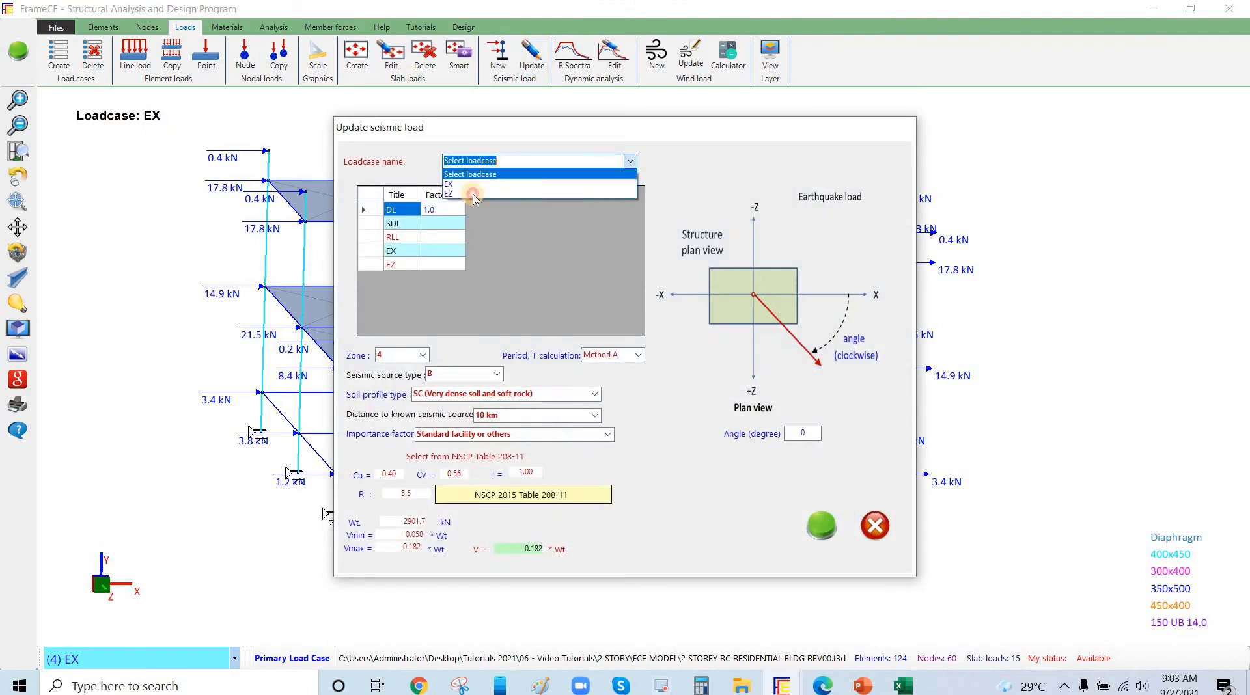
left_click(451, 163)
left_click(466, 162)
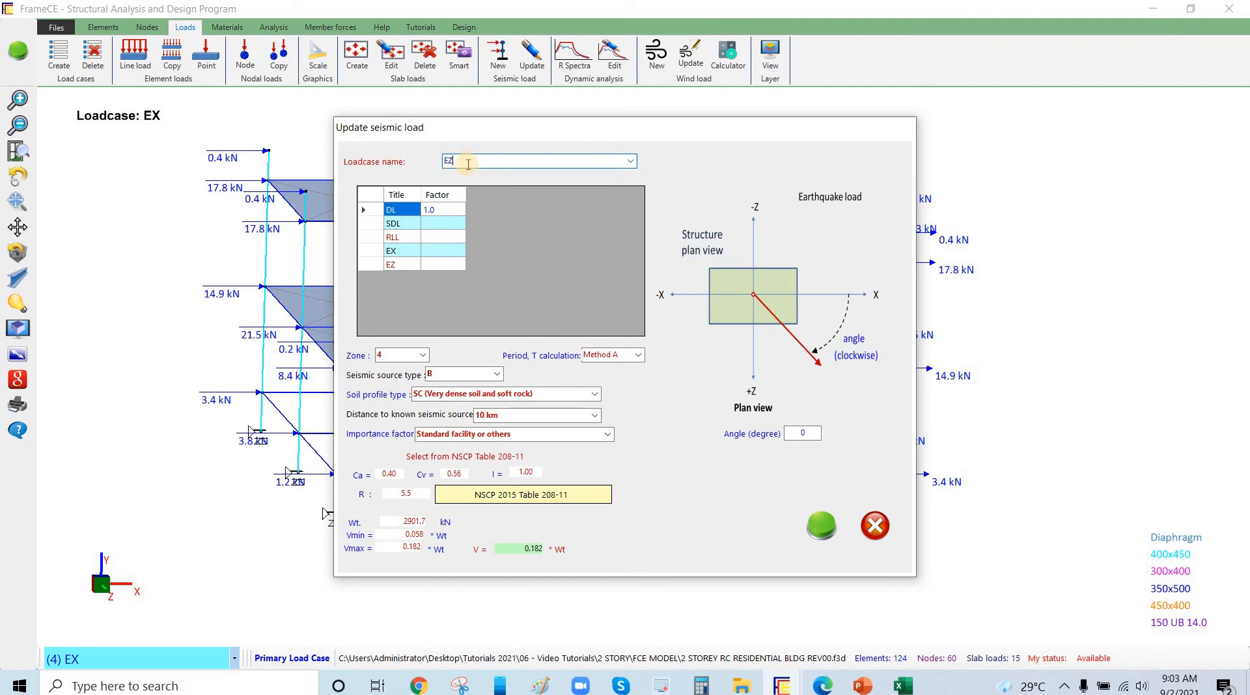
left_click(441, 226)
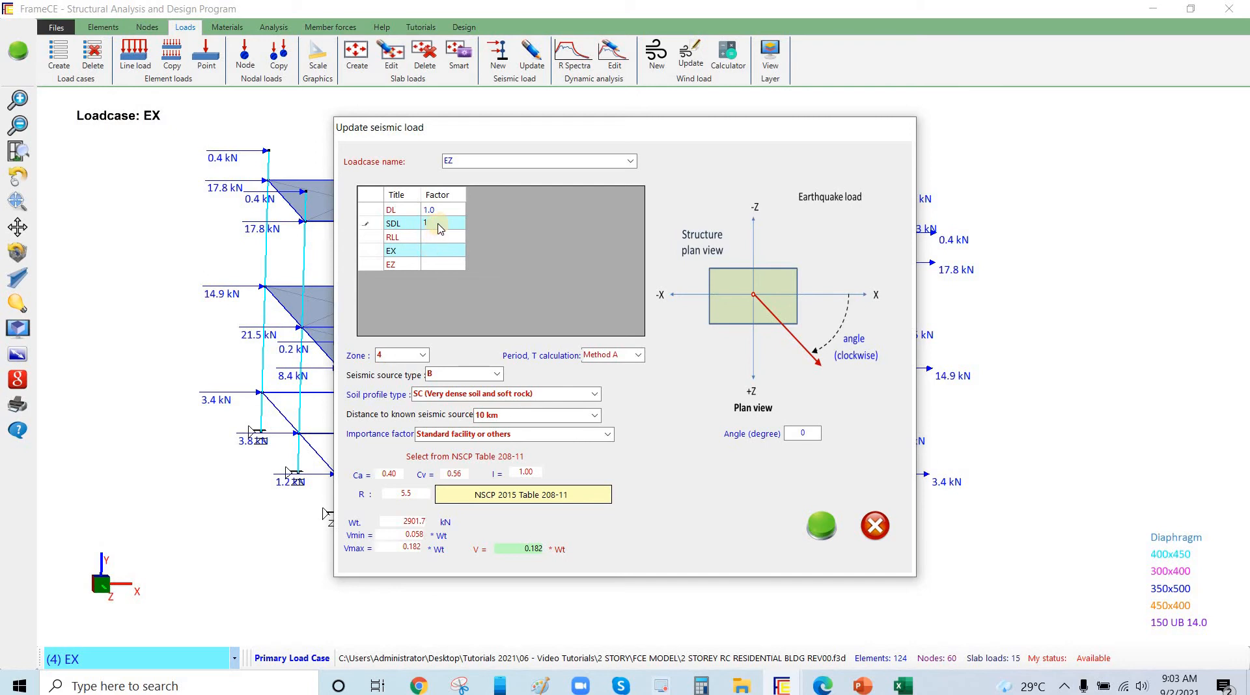
key("Return")
key("Up")
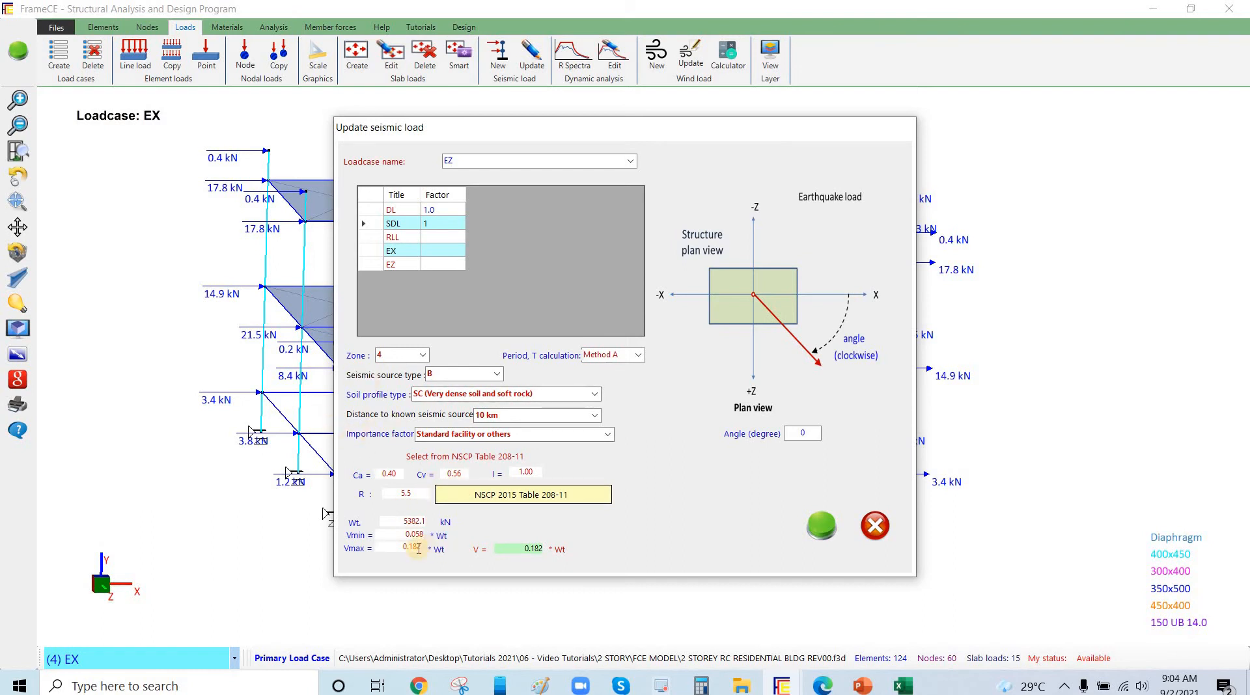
Assign special reinforced concrete moment frames as the EZ resisting system from NSCP 2015 Table 208-11
left_click(501, 496)
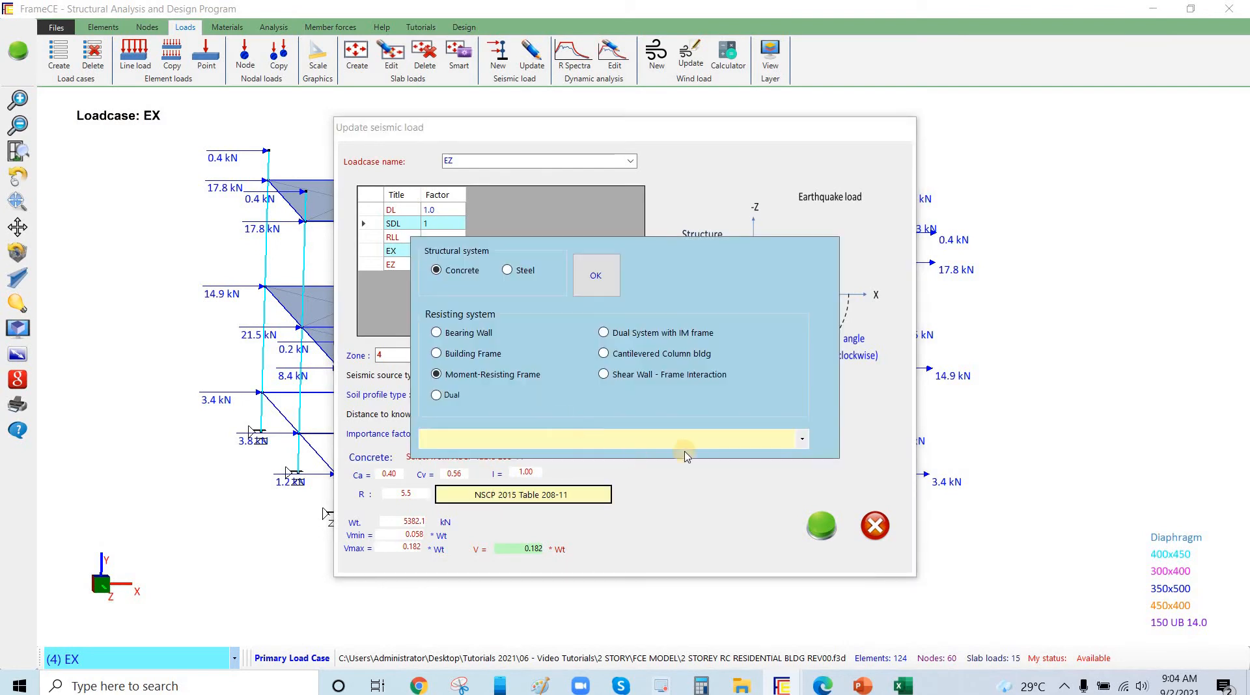
left_click(802, 439)
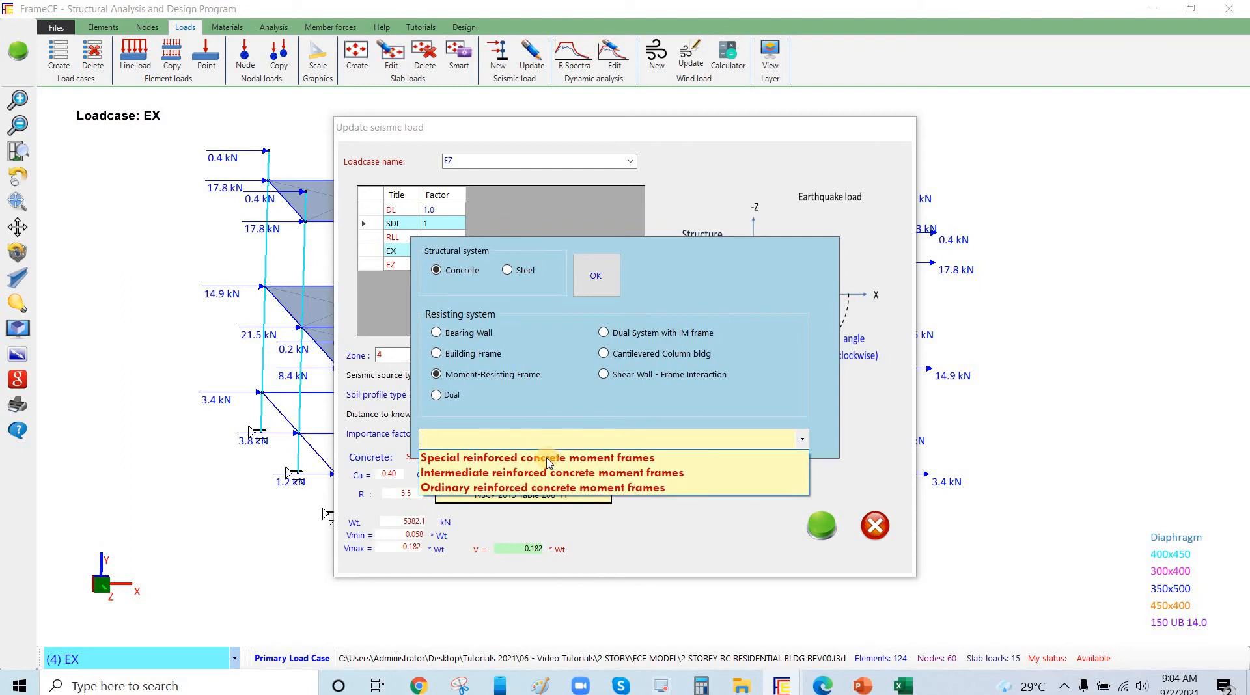
left_click(635, 457)
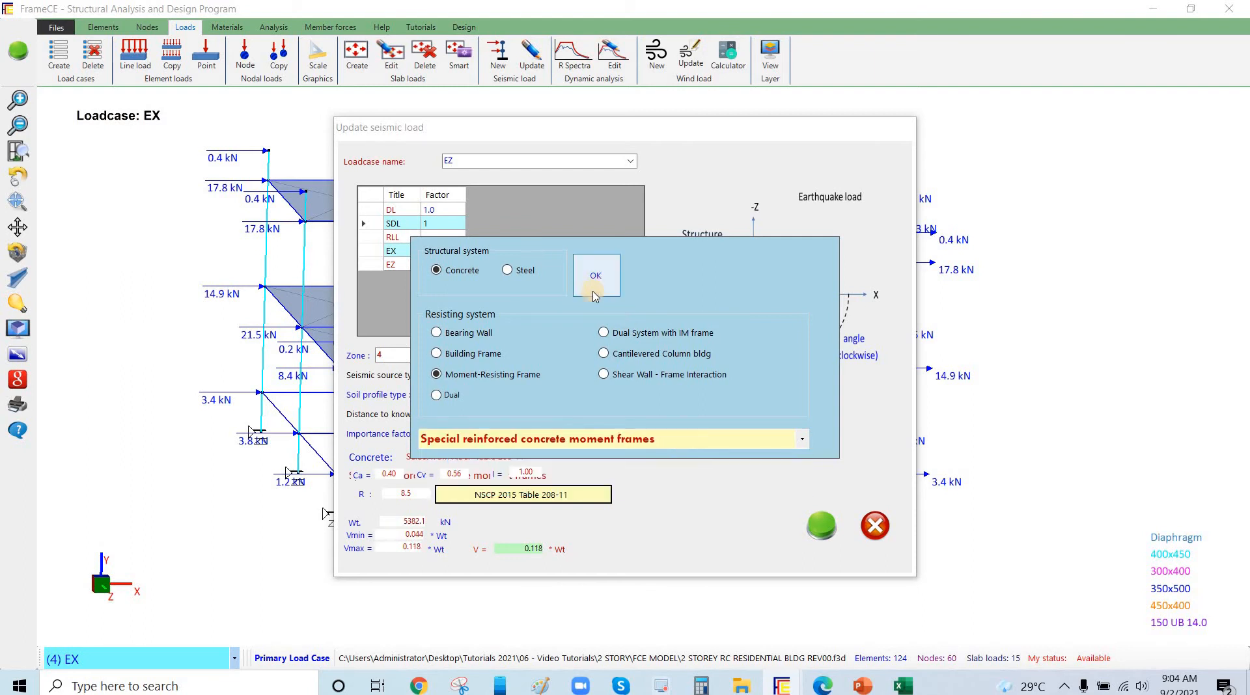
left_click(610, 280)
Set the EZ earthquake angle to 90 degrees and apply the seismic load update
double_click(802, 433)
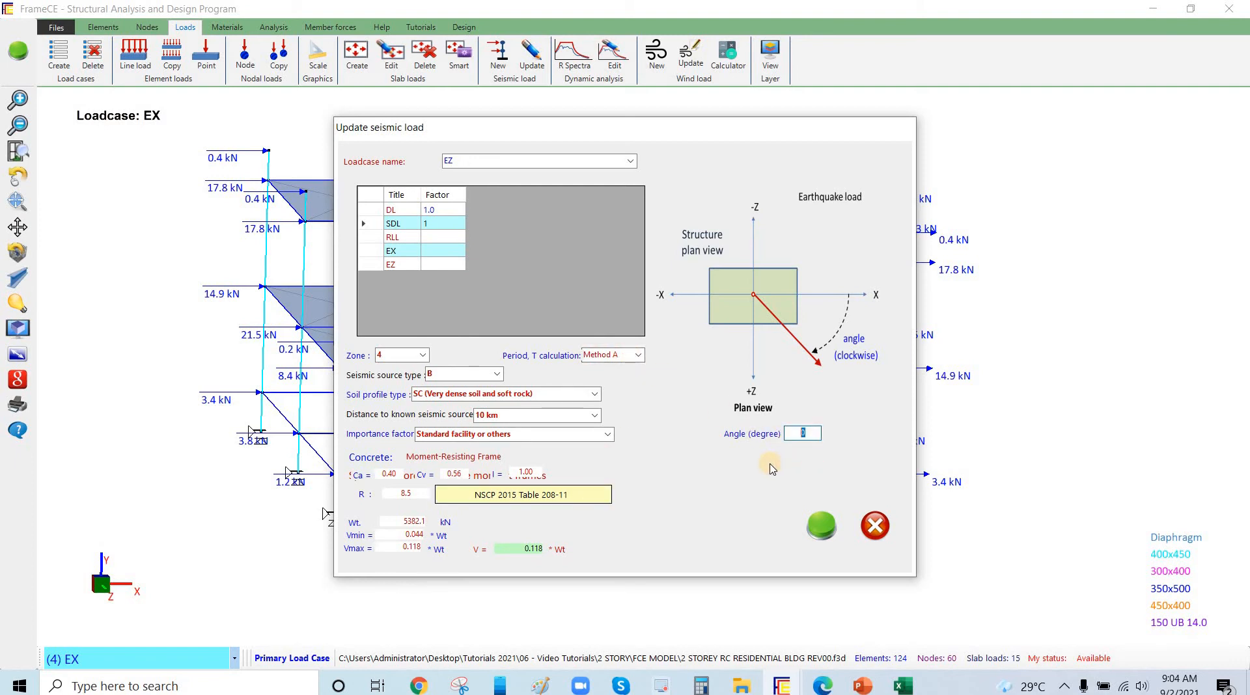
type("9")
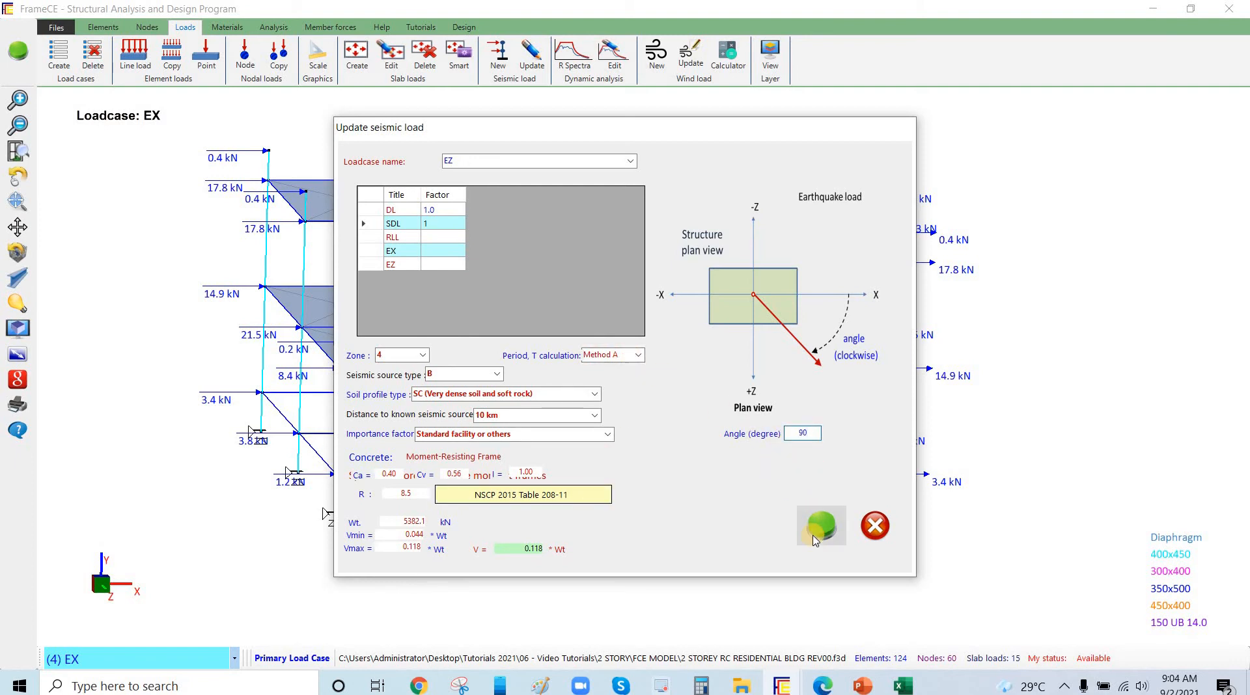
left_click(812, 539)
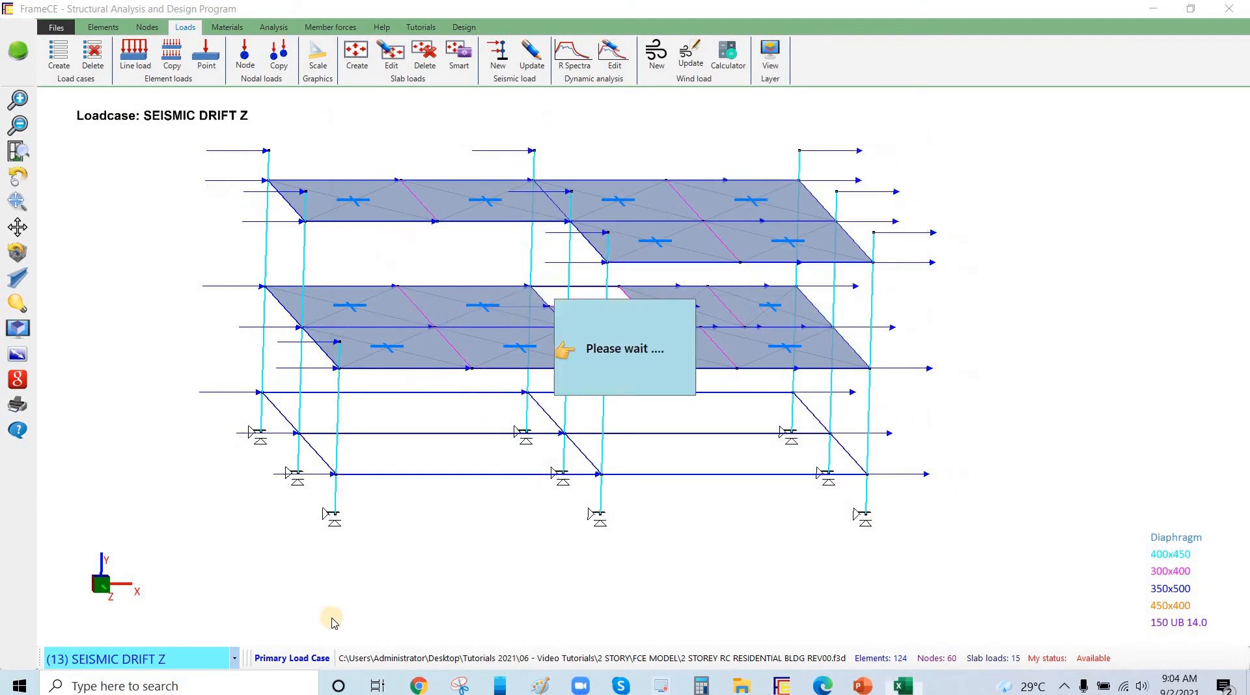
Display load case EZ and examine the seismic nodal forces on the frame
left_click(170, 660)
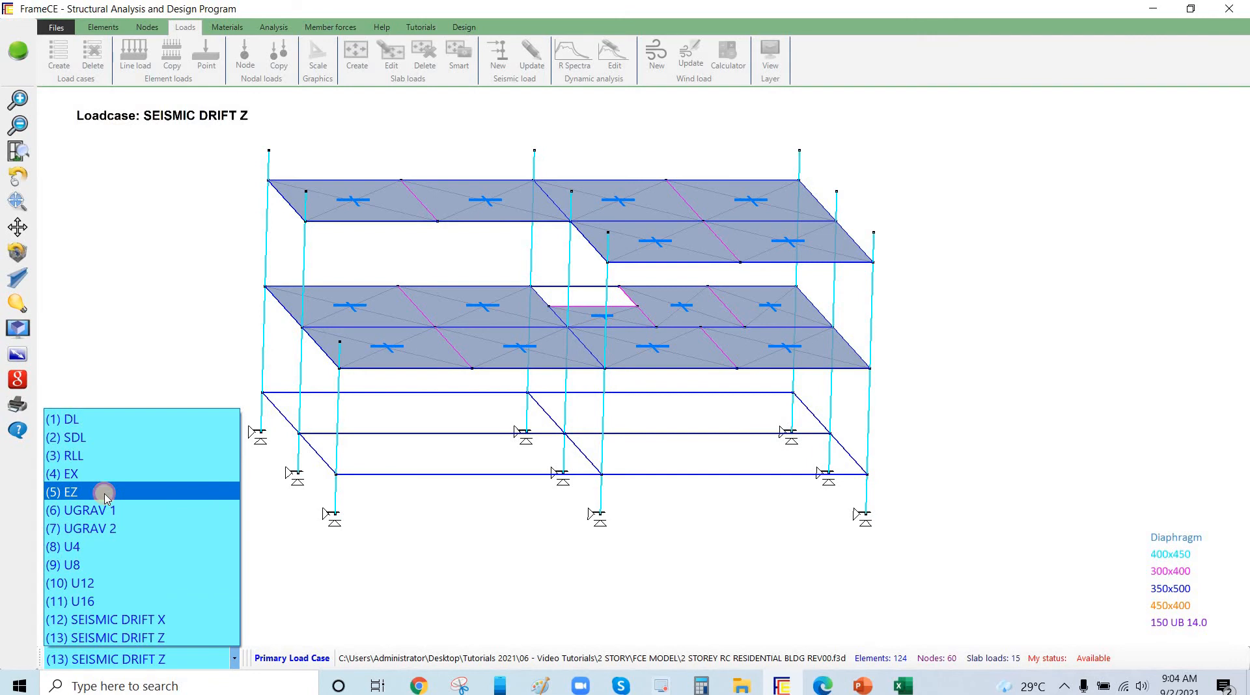
left_click(105, 492)
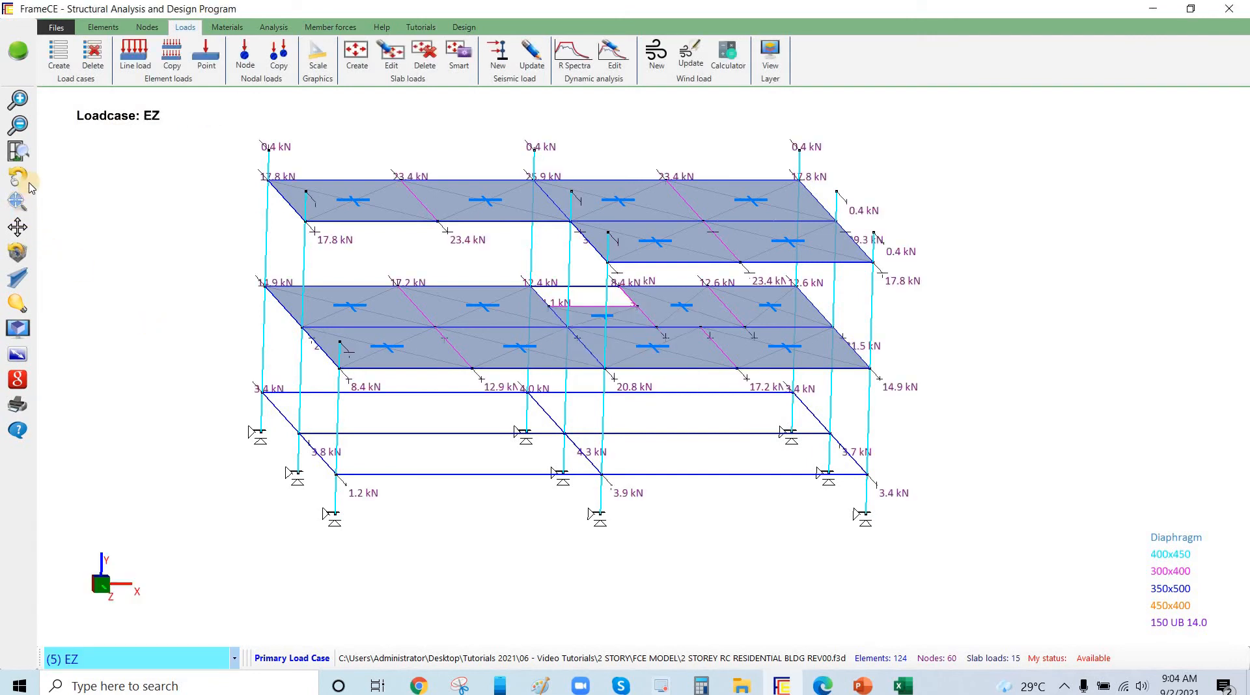
left_click_drag(291, 406, 153, 323)
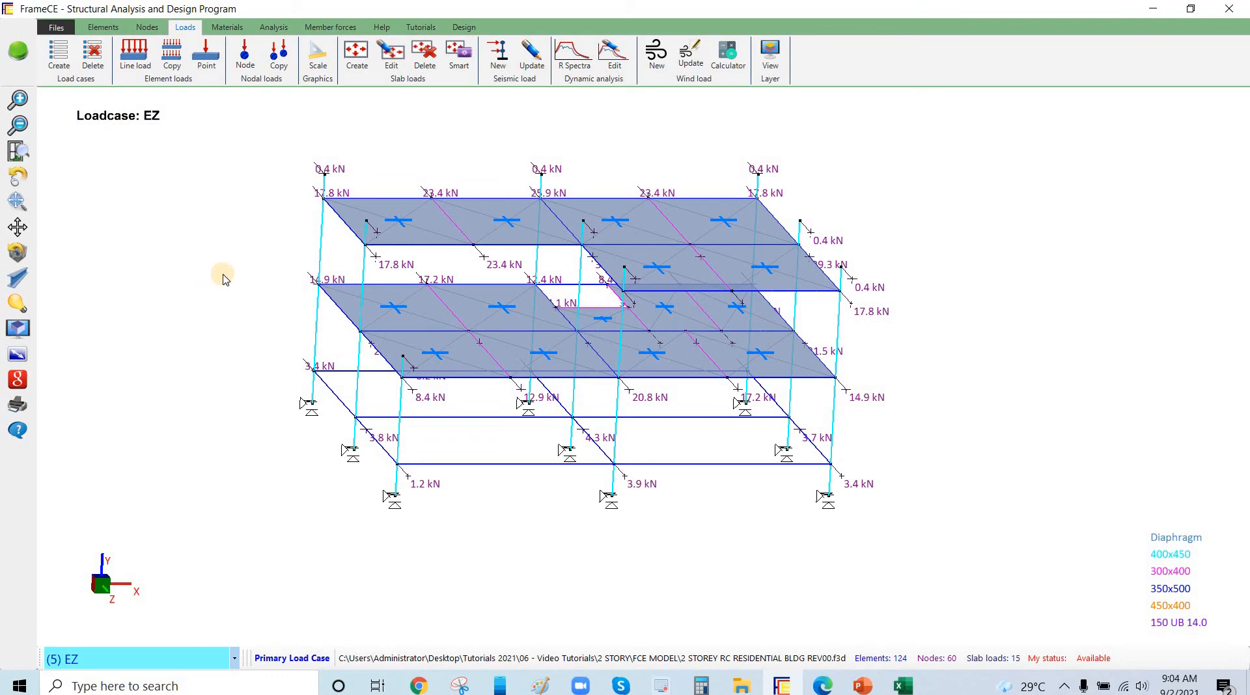
Run the linear analysis of the frame with the updated seismic loads
left_click(17, 56)
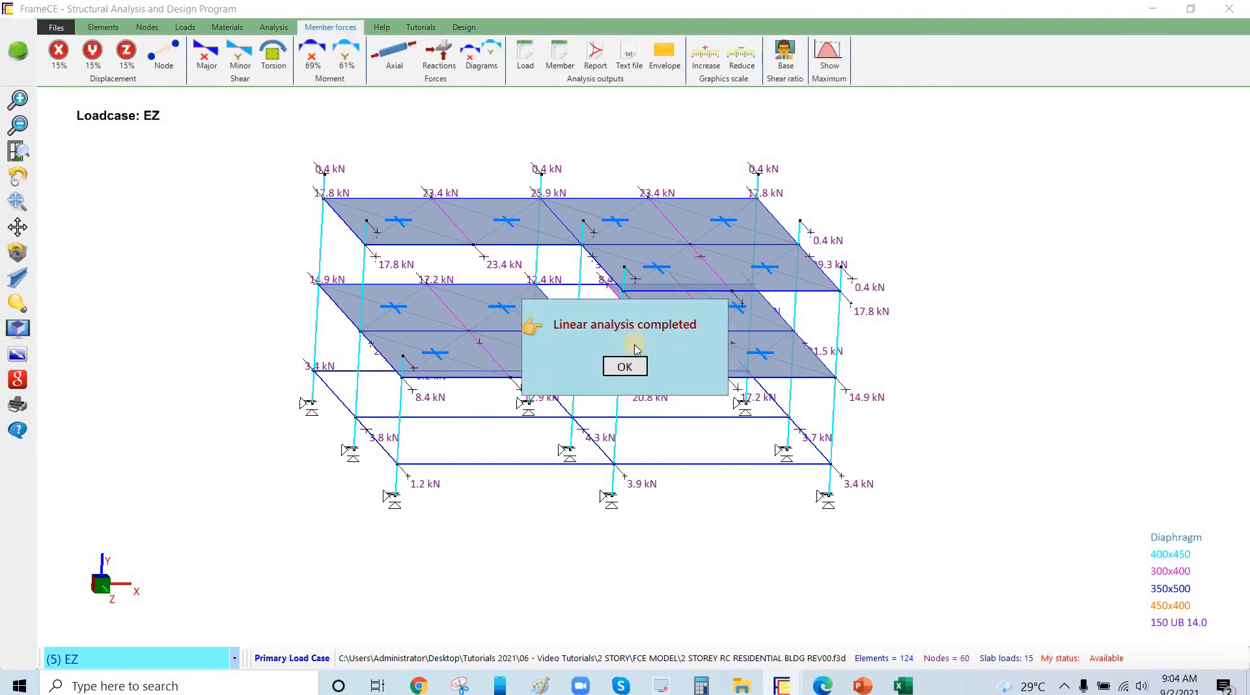
left_click(631, 367)
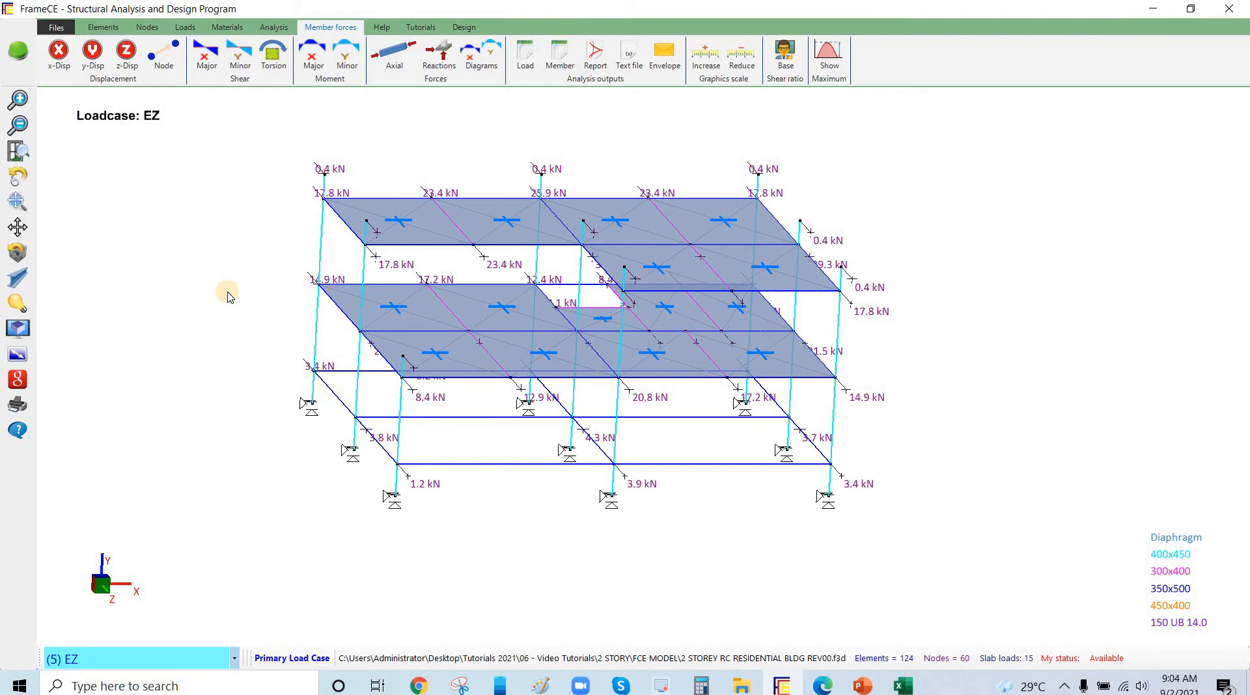
scroll(254, 105, "down", 1)
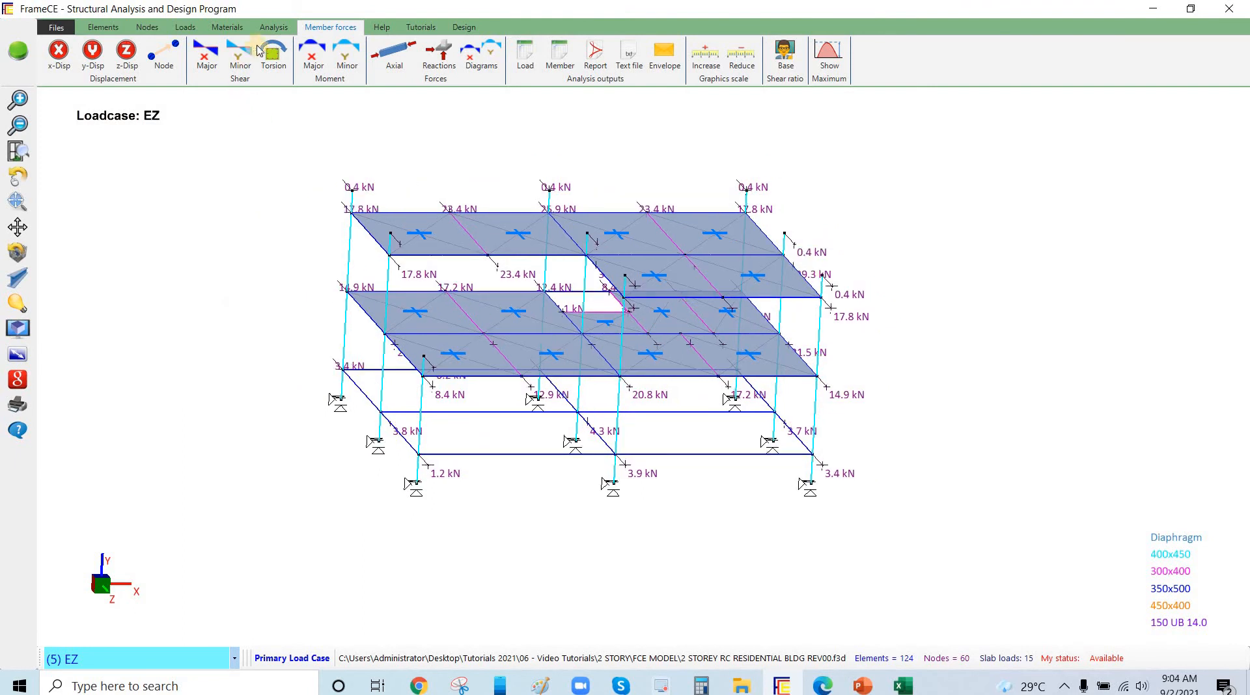
Run the dynamic frequency analysis and animate vibration modes 1 and 2 of the frame
left_click(272, 30)
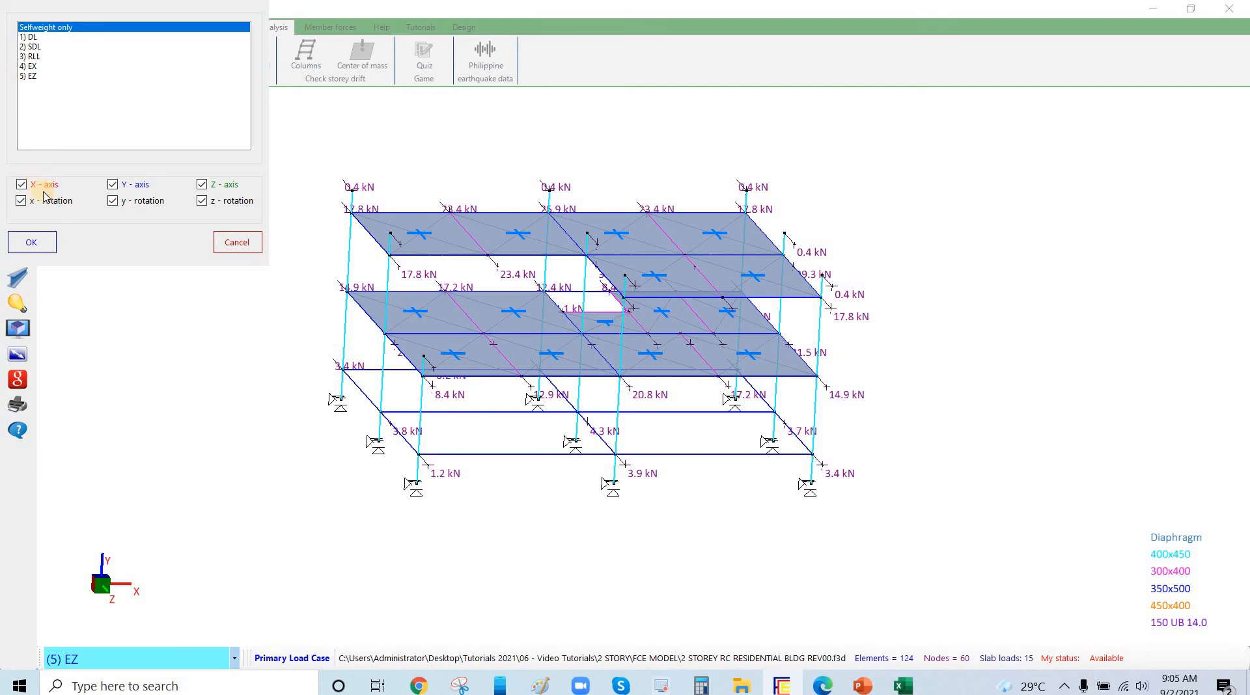
left_click(52, 194)
left_click(222, 205)
left_click(32, 243)
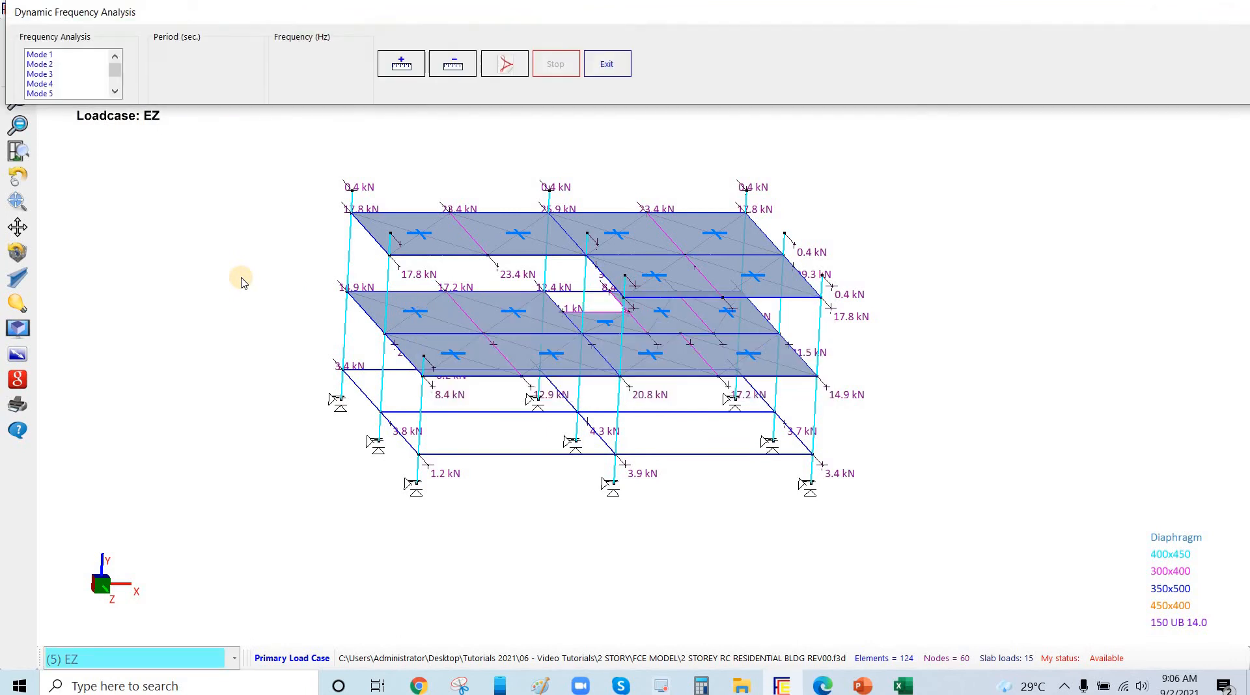
left_click(61, 52)
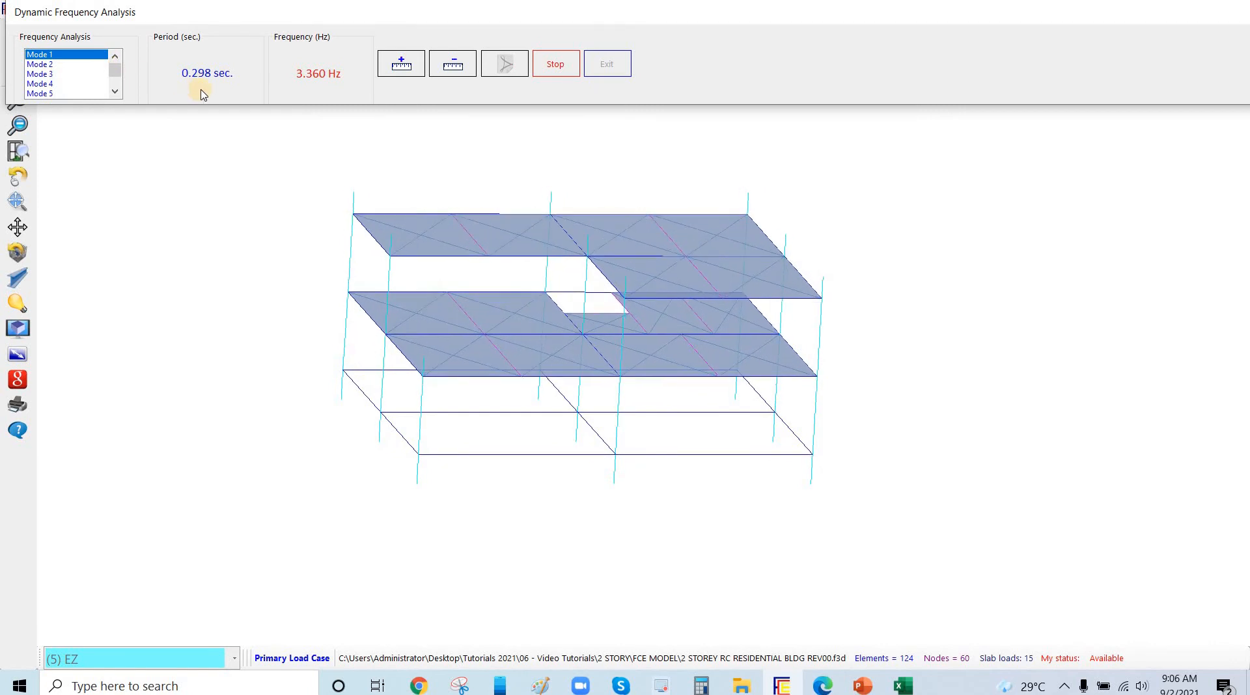
left_click(60, 65)
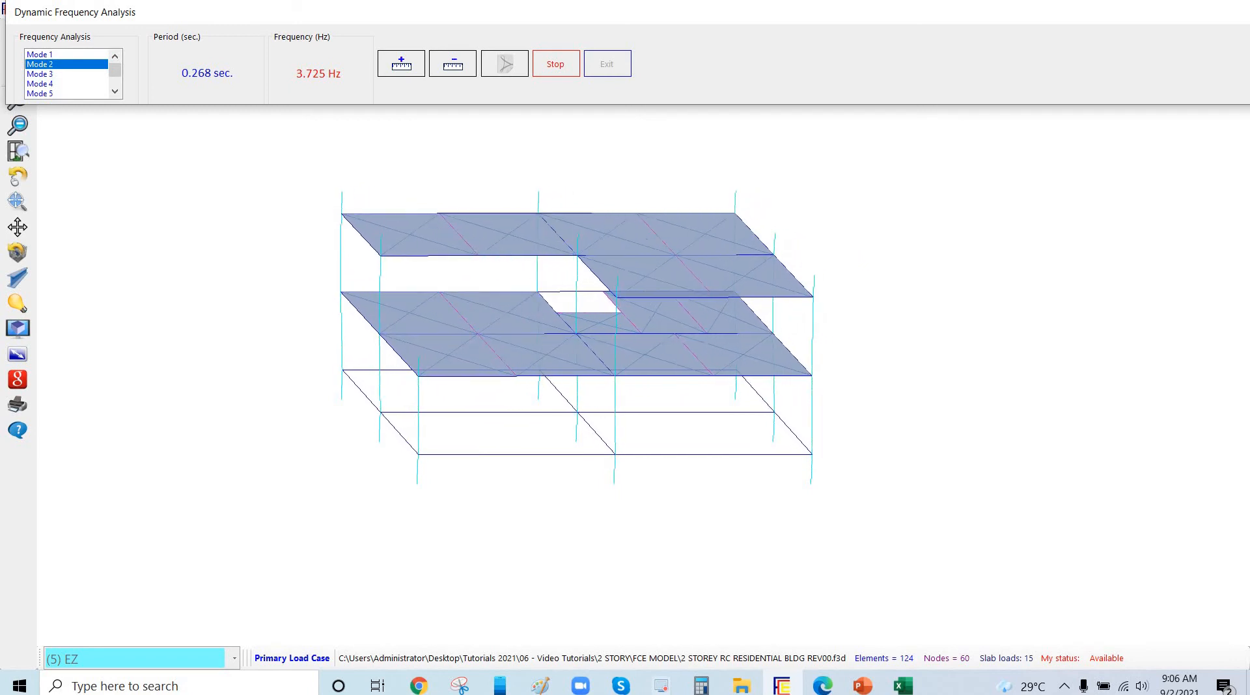
Switch to the Load Combinations static & dynamic workbook in Excel and locate the seismic drift notes for time period T < 0.7 secs
left_click_drag(1249, 101, 634, 147)
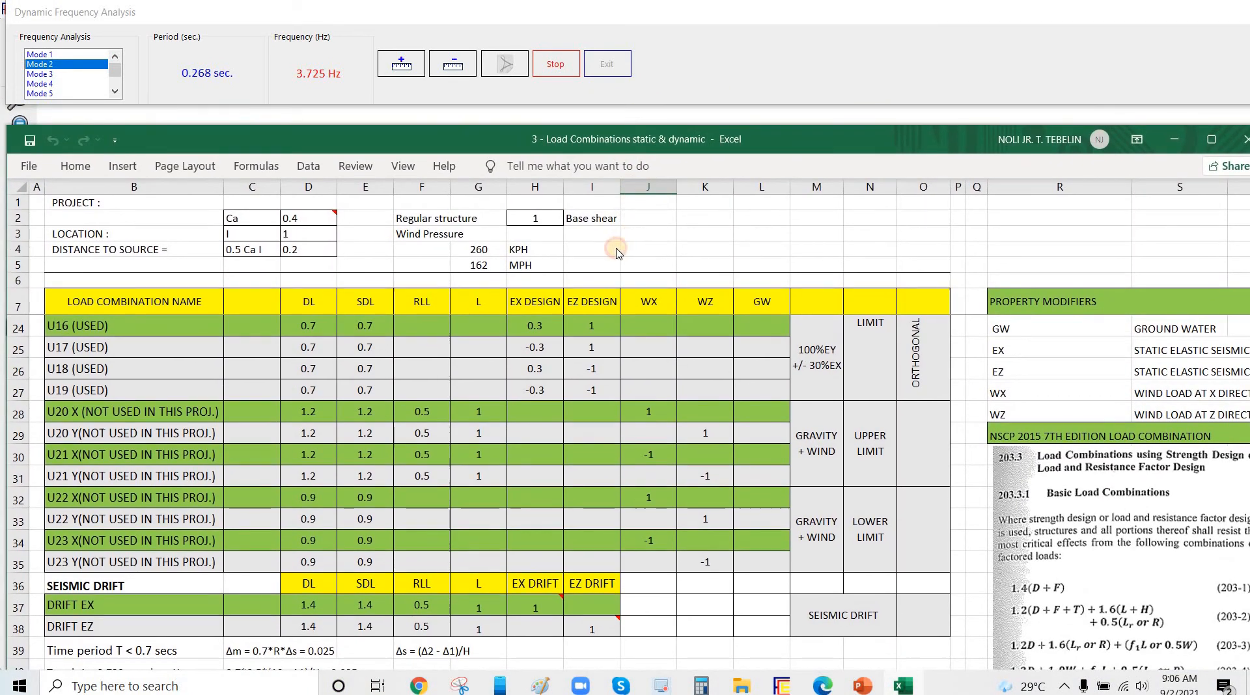
left_click_drag(616, 252, 603, 148)
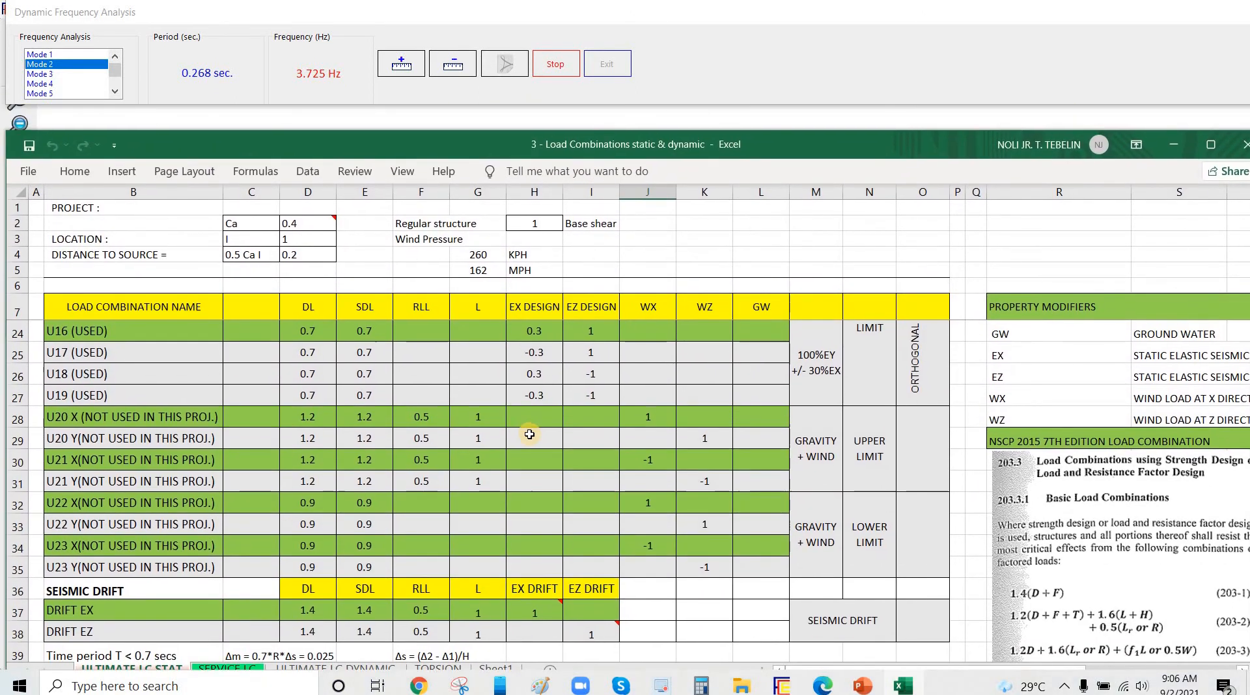
scroll(490, 460, "down", 8)
scroll(490, 487, "up", 5)
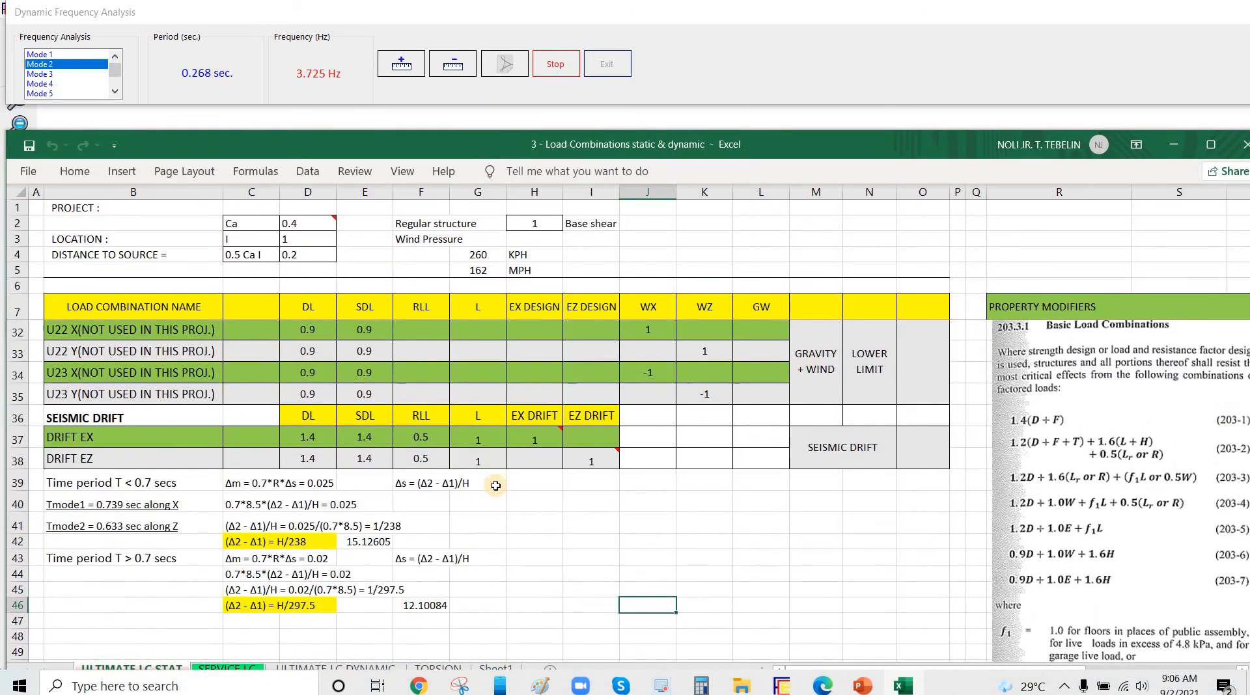
scroll(490, 487, "down", 2)
left_click(478, 481)
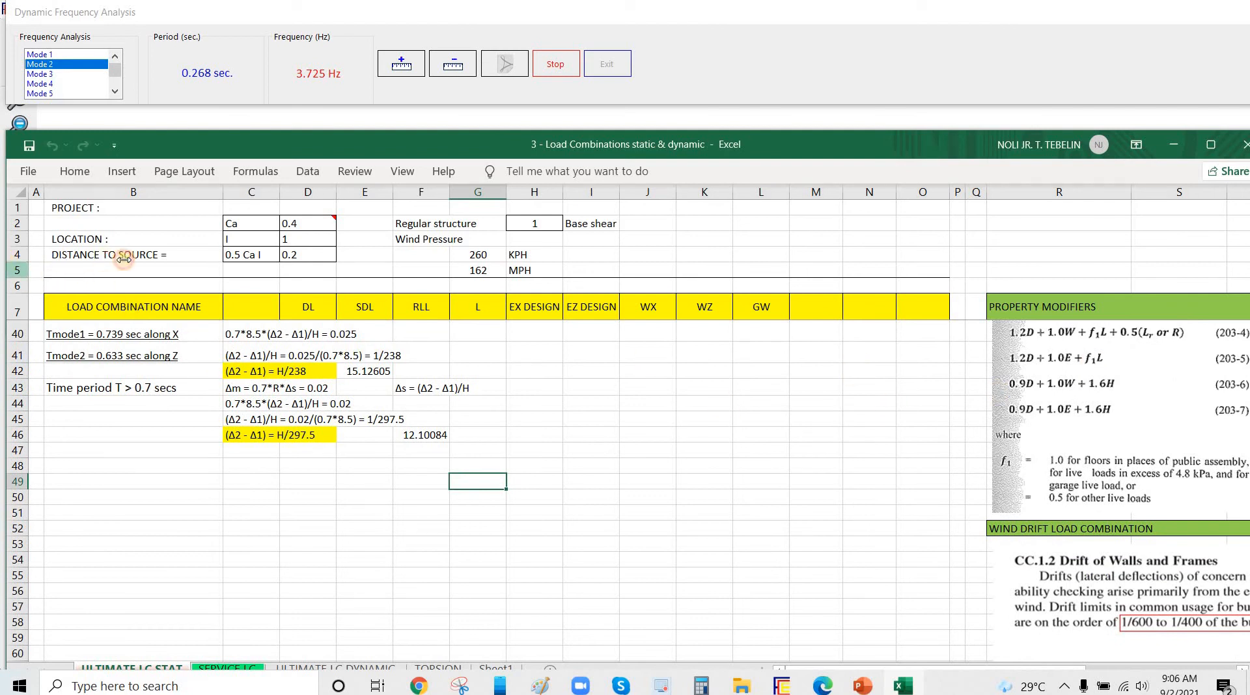
left_click_drag(242, 138, 332, 123)
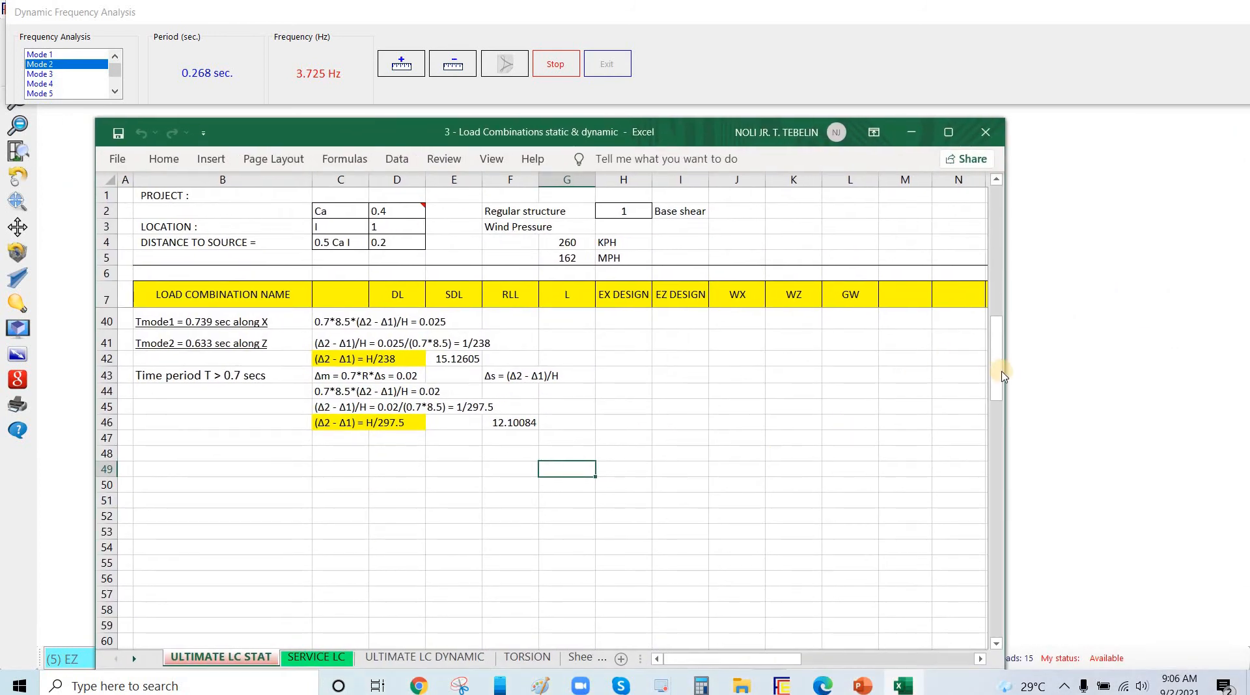
left_click_drag(1001, 371, 1000, 340)
left_click(195, 471)
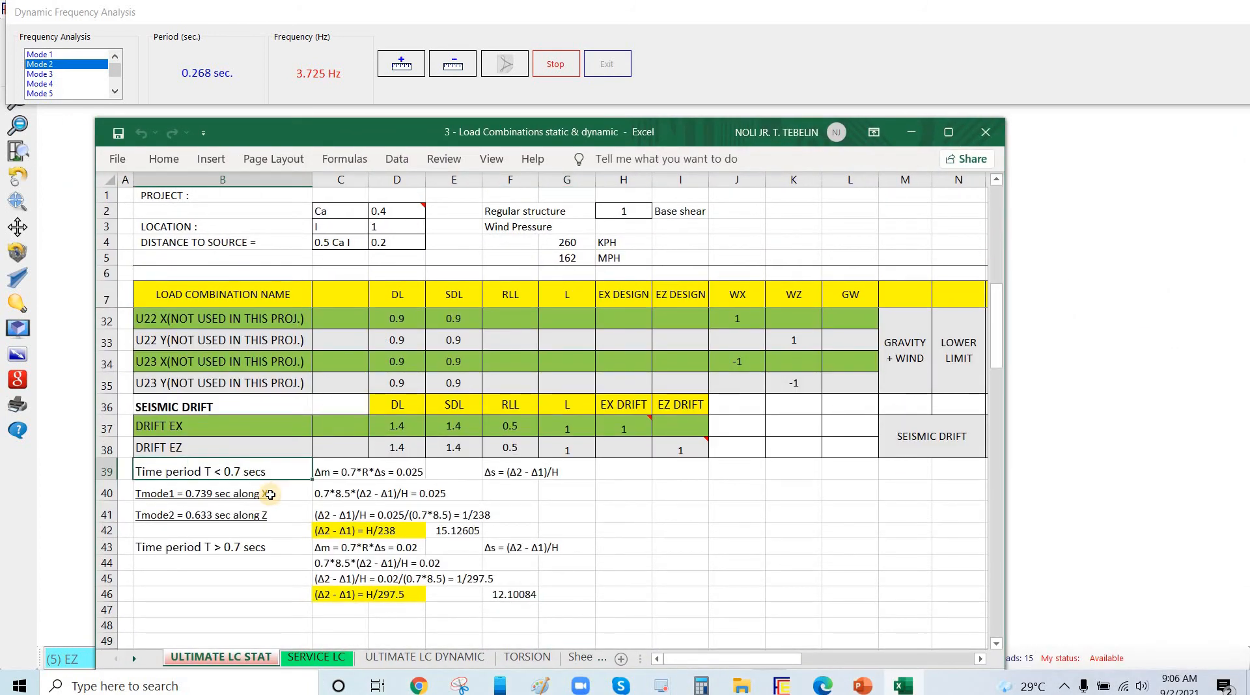
left_click(234, 493)
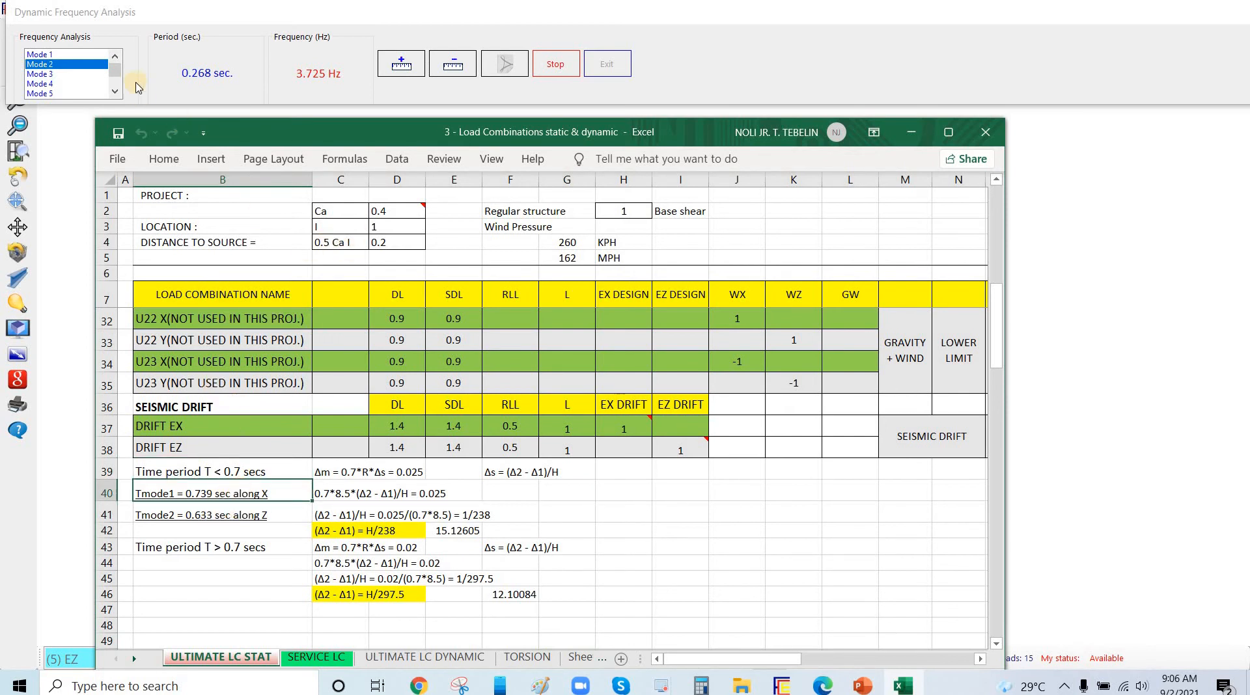
Check the mode 1 period and update the Tmode1 note along X to 0.298 sec
left_click(83, 56)
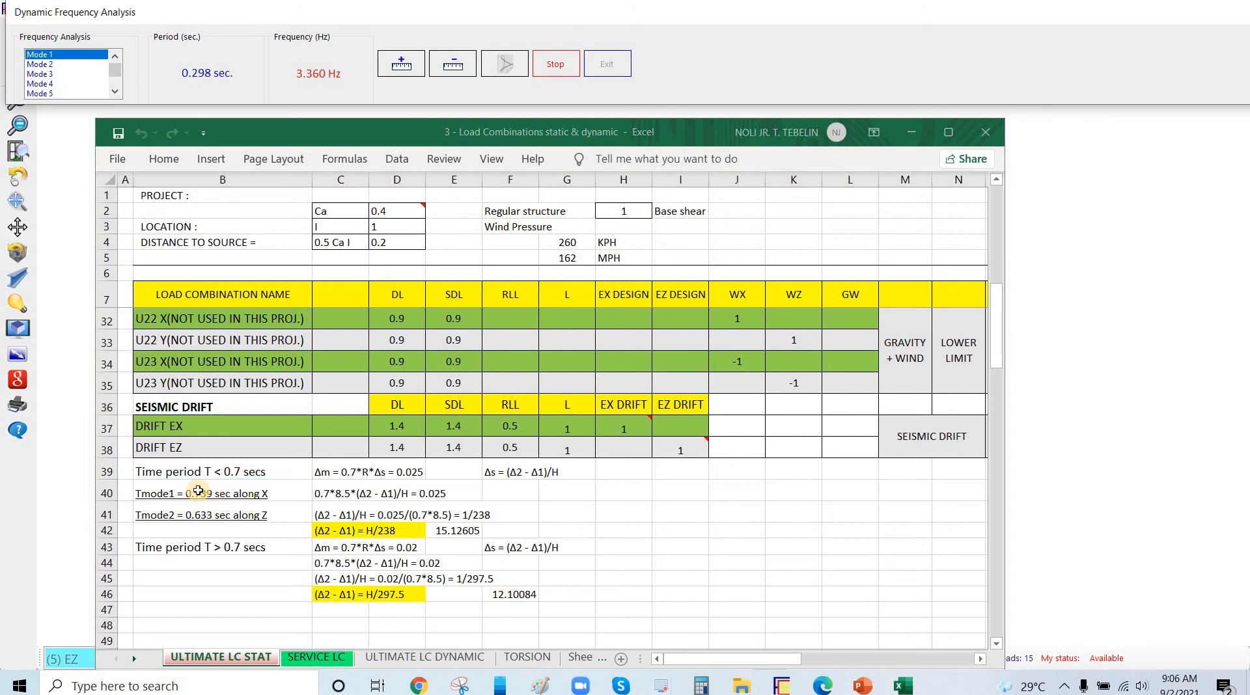
left_click(224, 494)
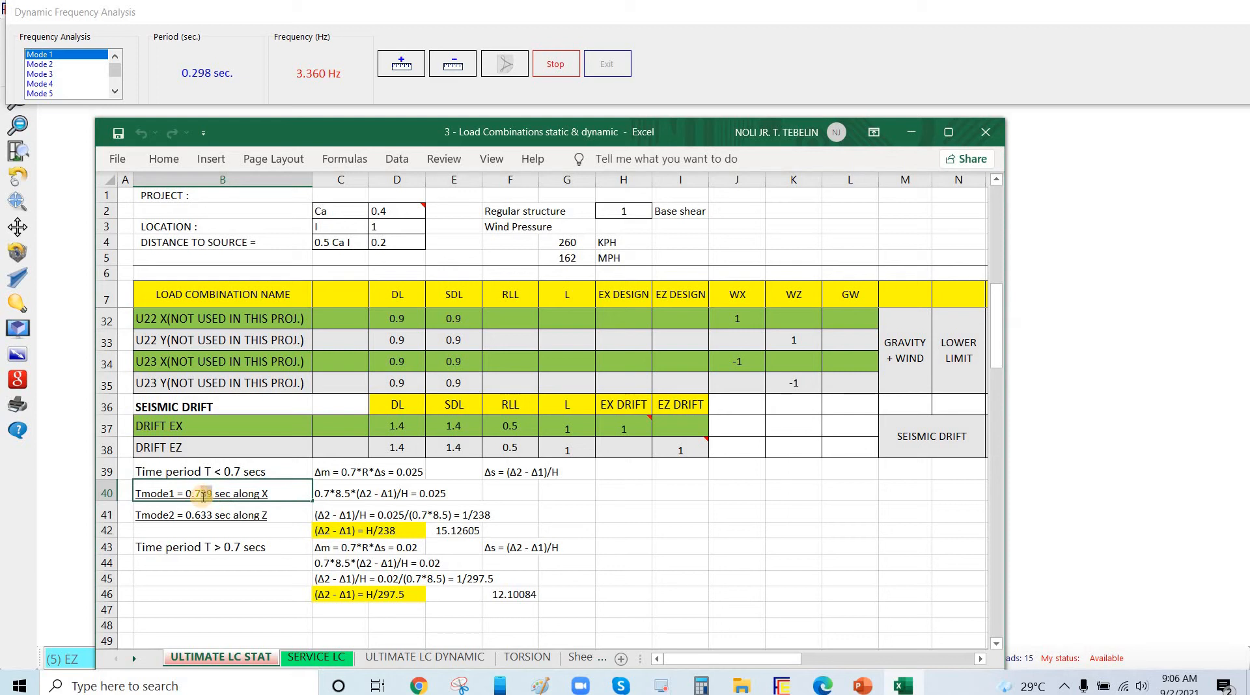
double_click(203, 497)
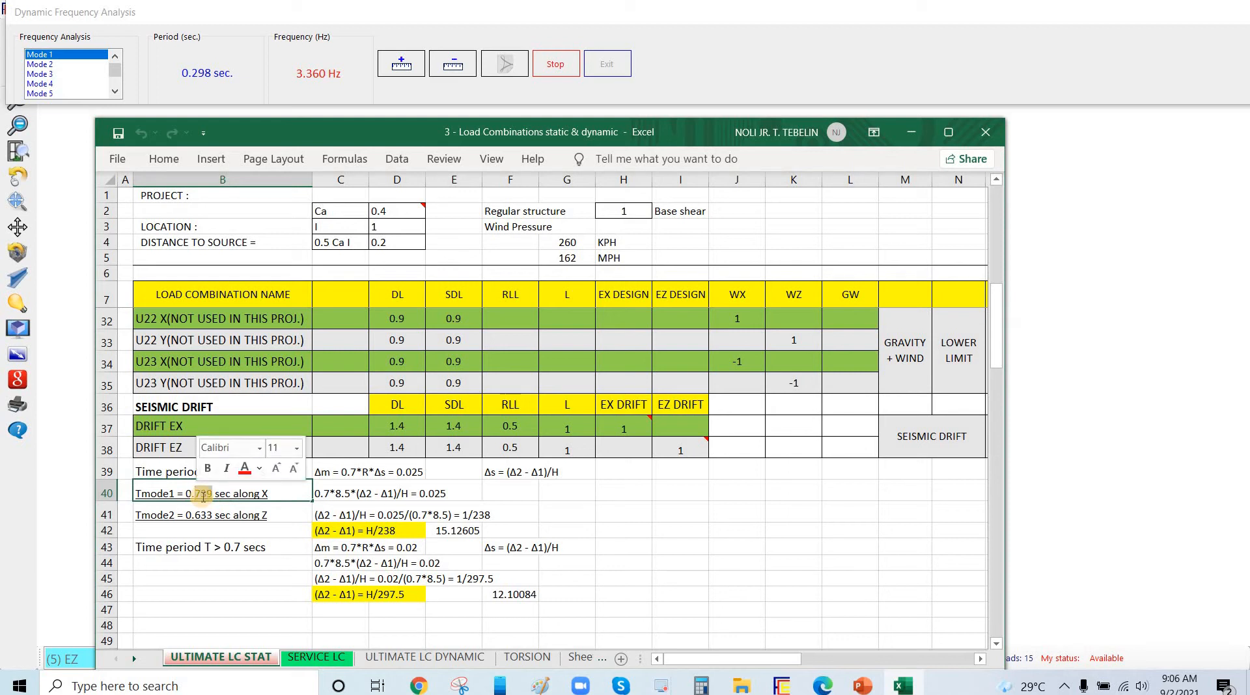
type("298")
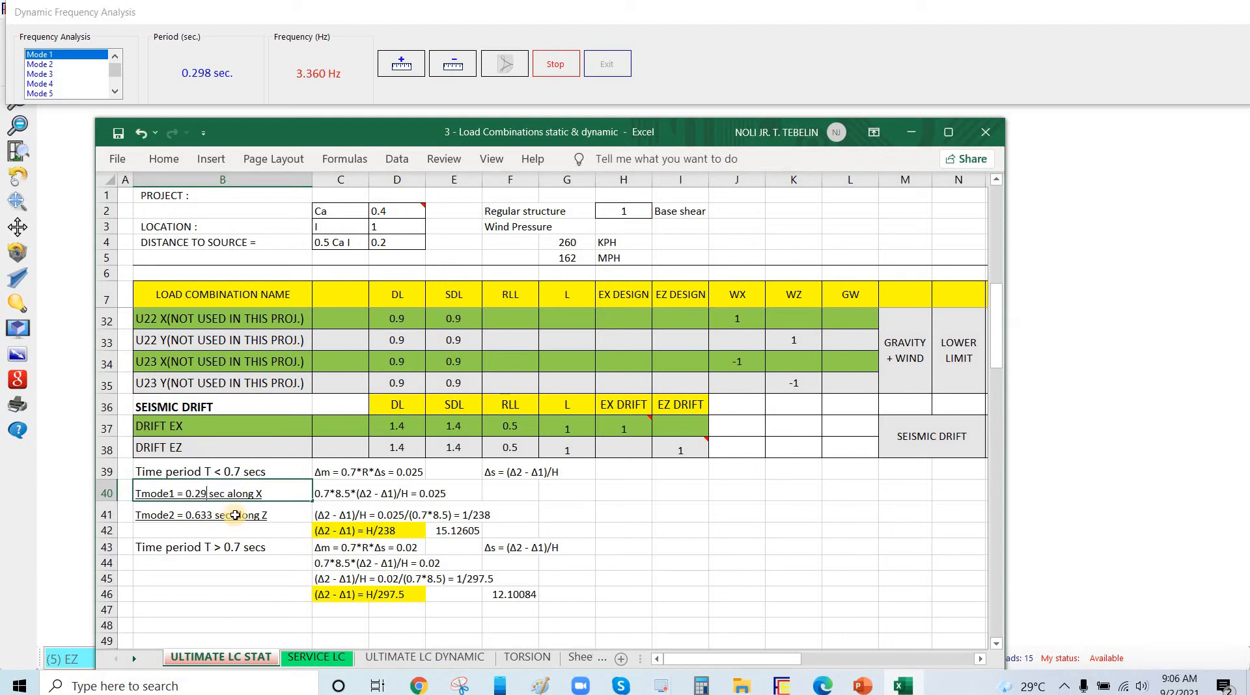
key("Return")
Check the mode 2 period and update the Tmode2 note along Z to 0.268 sec
left_click(71, 64)
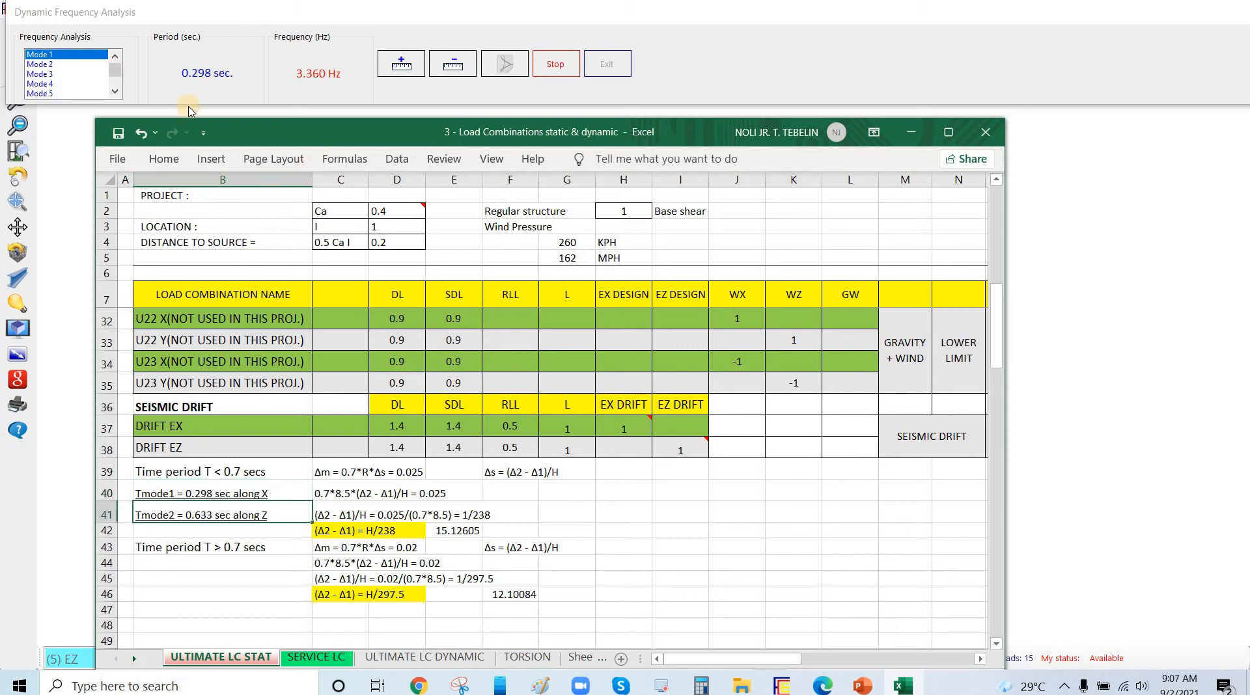
left_click(218, 519)
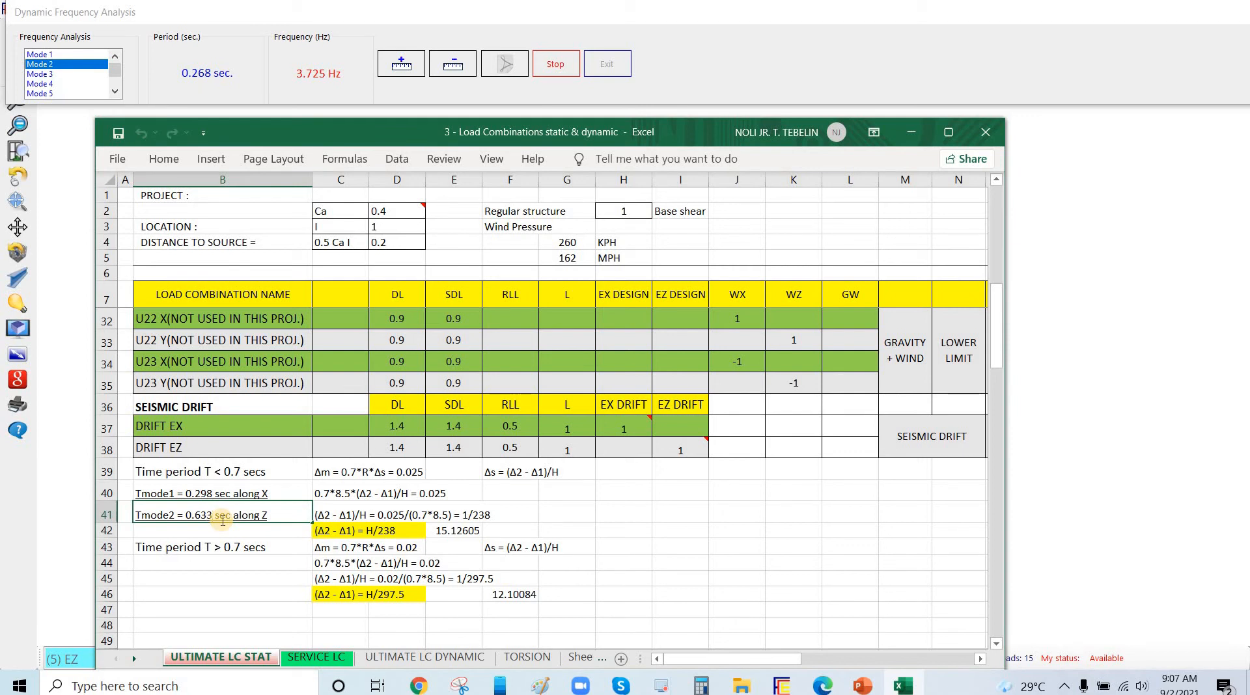
type("268")
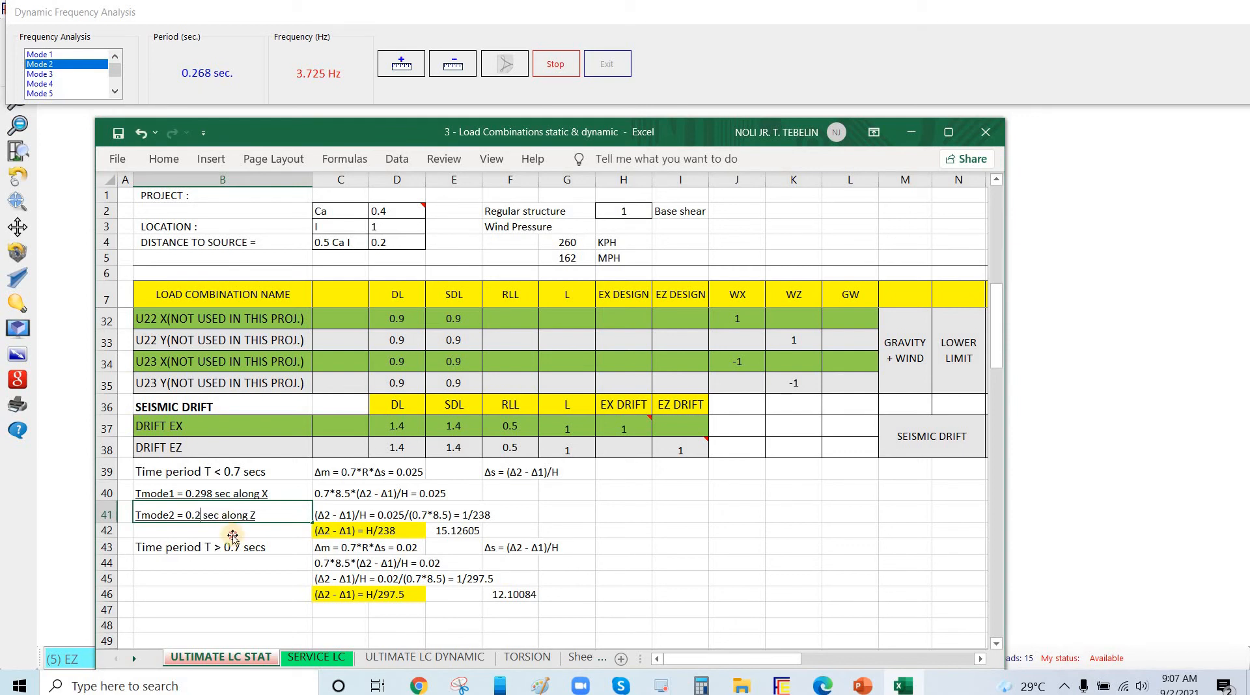
key("Return")
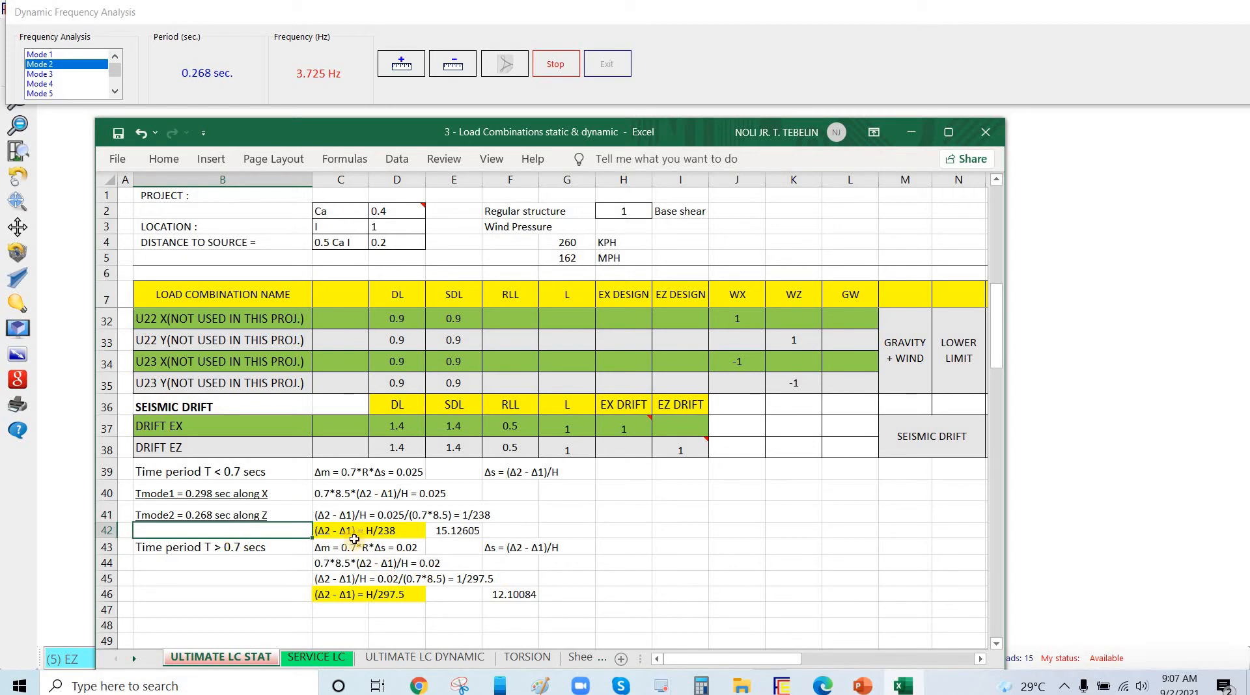
Review the H/238 drift limit for T < 0.7 secs and change its calculation in cell E42 to =3200/238
left_click(240, 495)
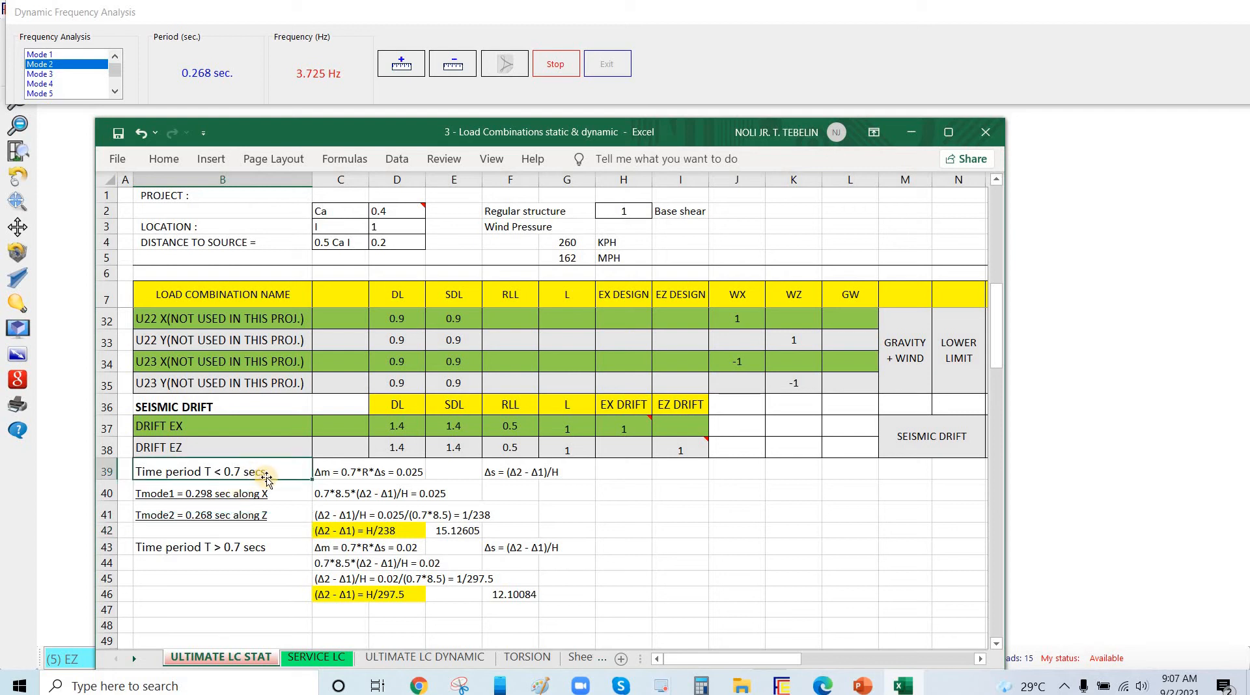
left_click(339, 536)
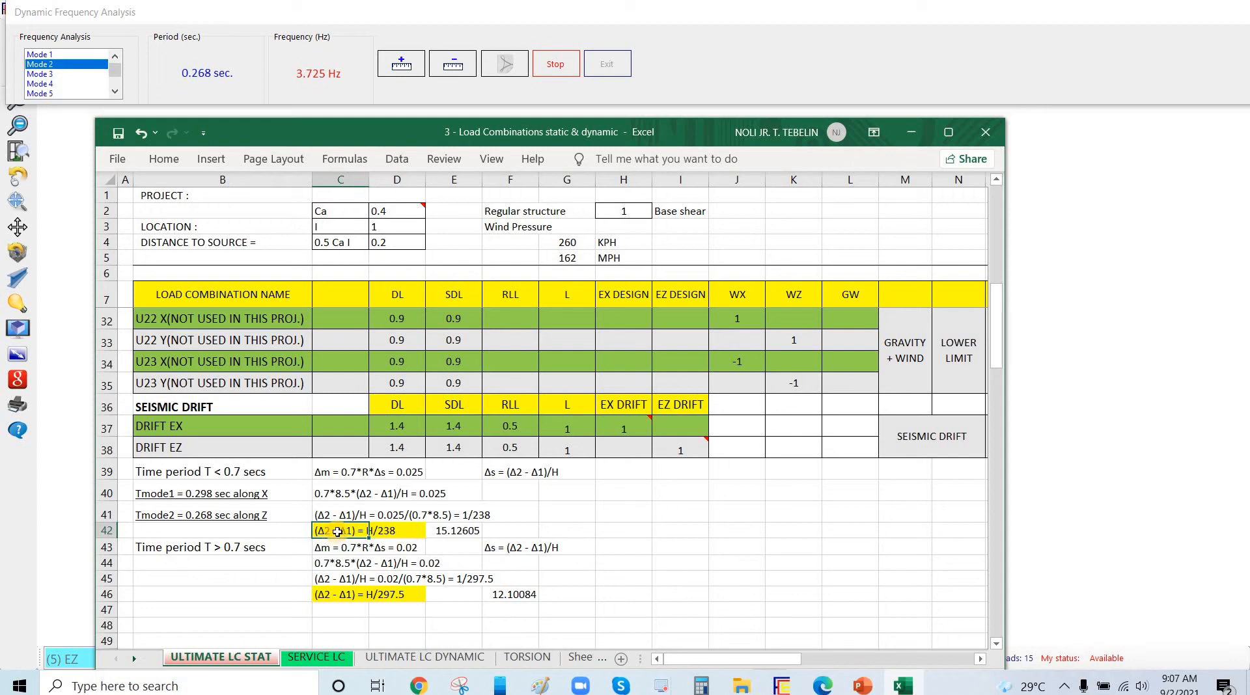
left_click(393, 535)
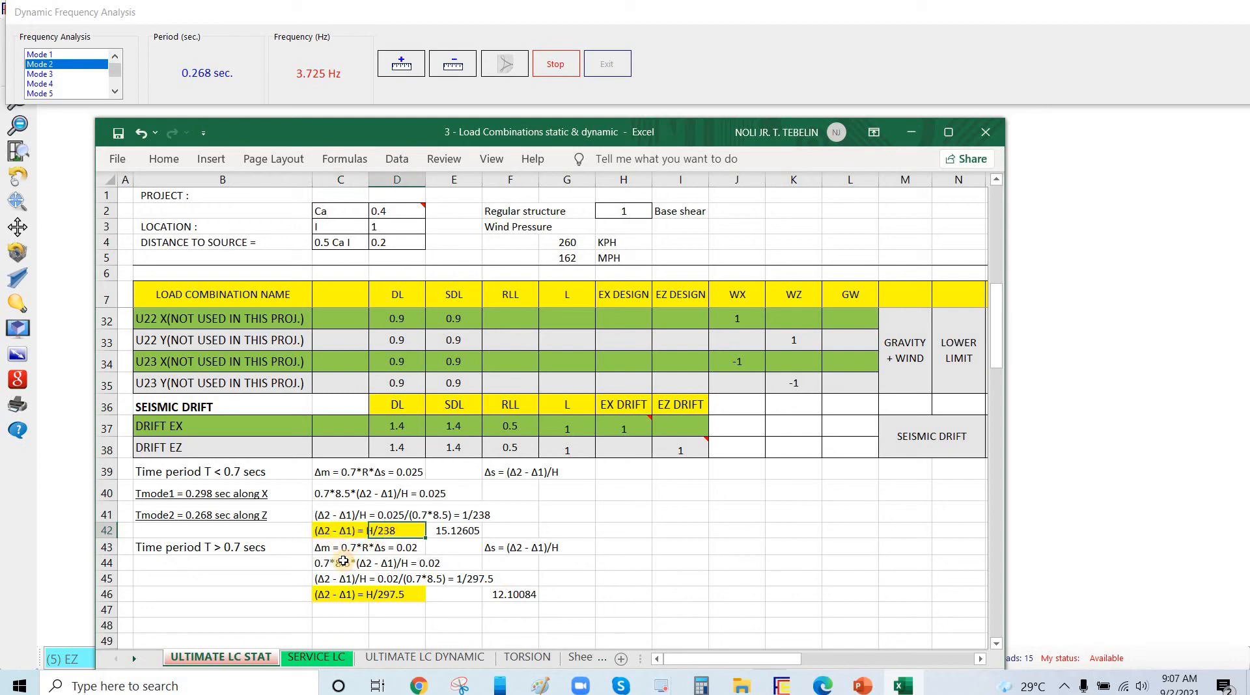
left_click_drag(345, 532, 397, 533)
left_click(539, 535)
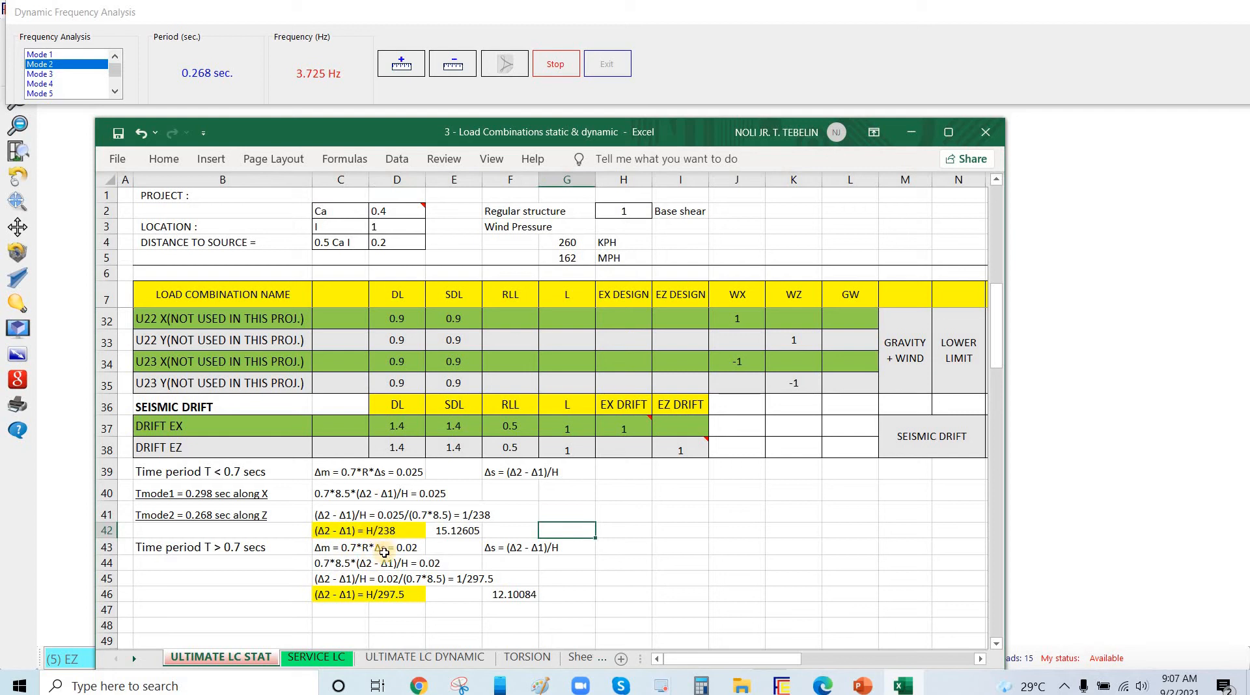
left_click(443, 534)
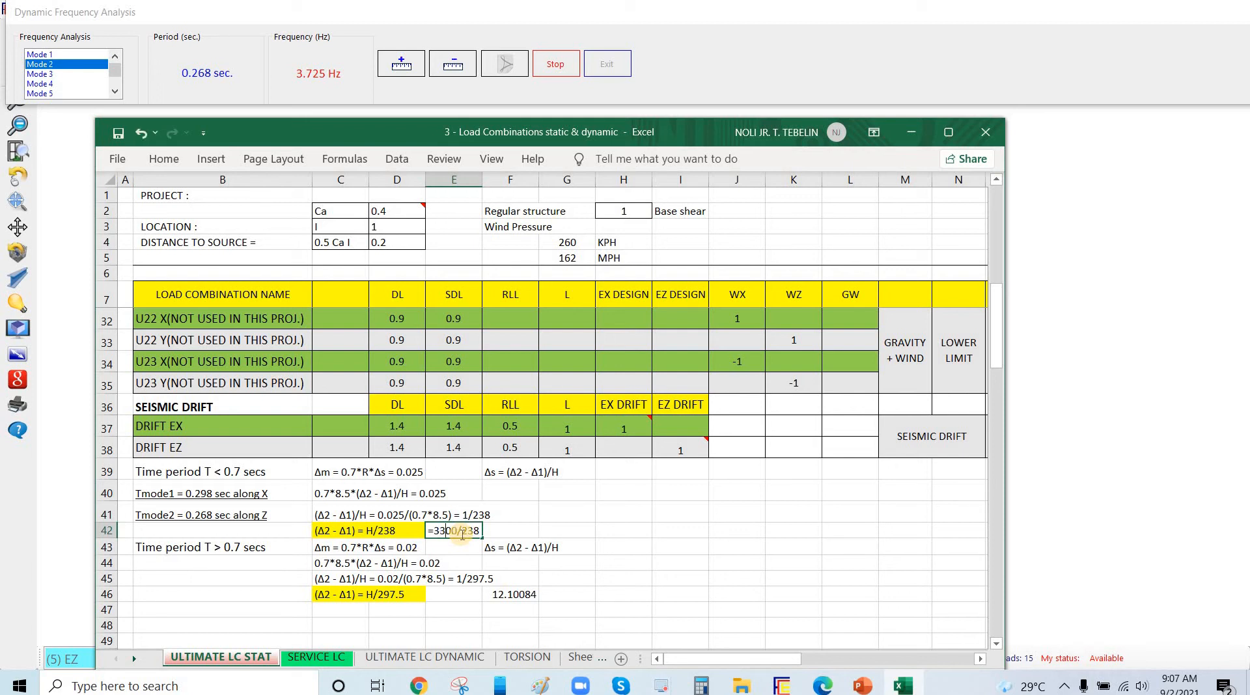
type("2")
key("Return")
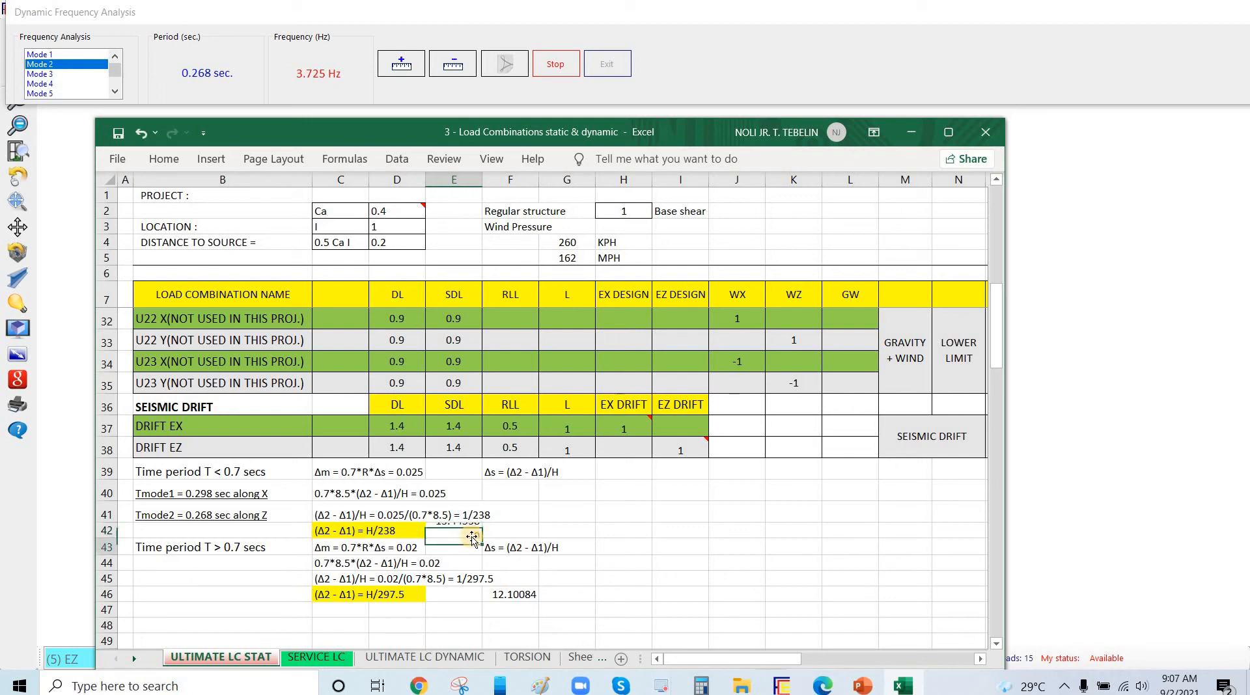
key("Up")
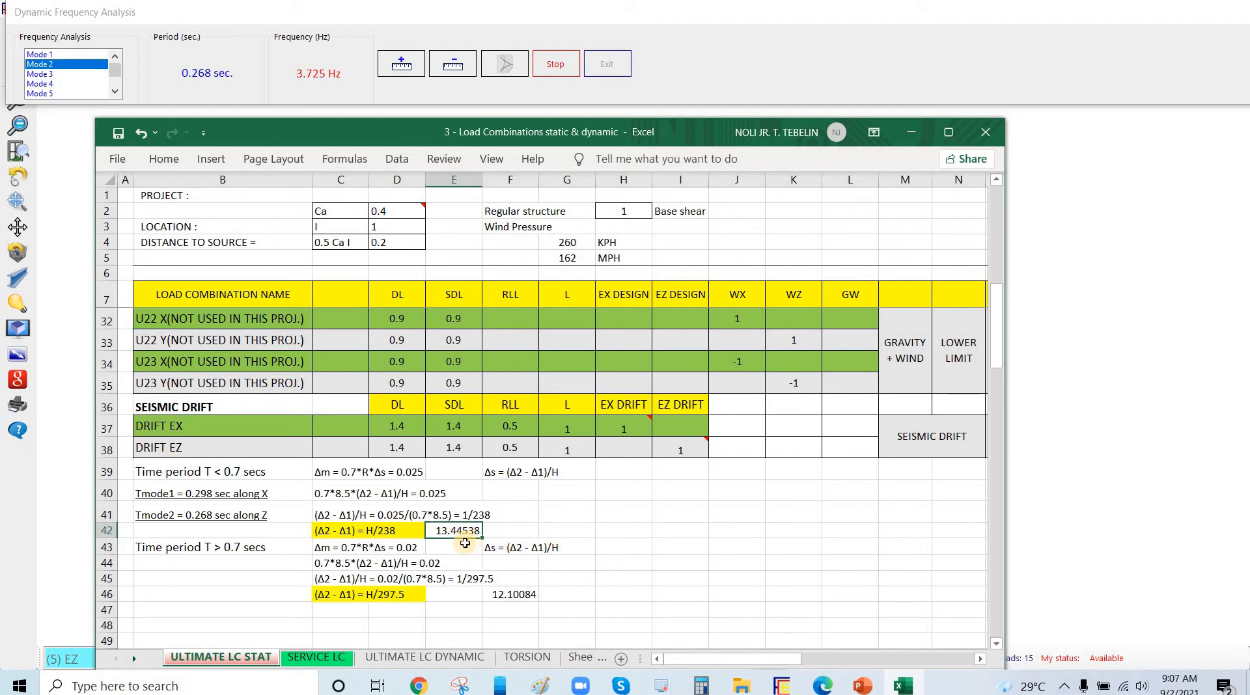
Add the unit label mm in cell F42, beside the H/238 drift limit result
left_click(506, 537)
key("Caps_Lock")
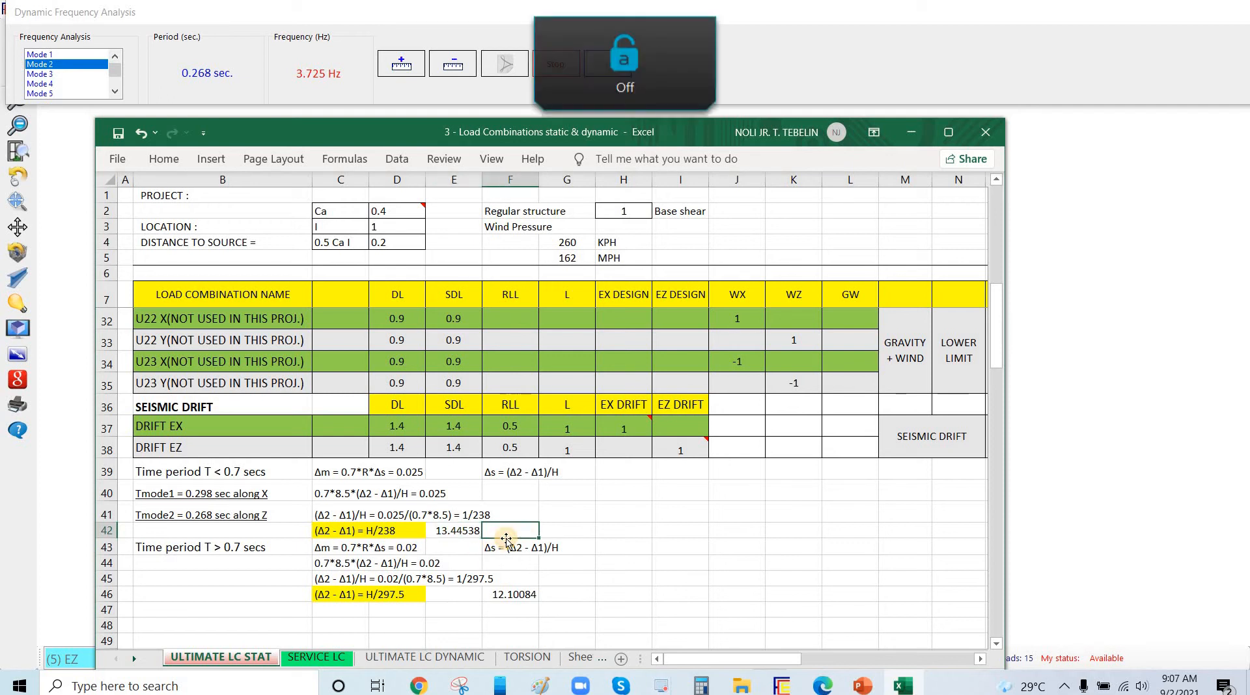
type("mm")
key("Return")
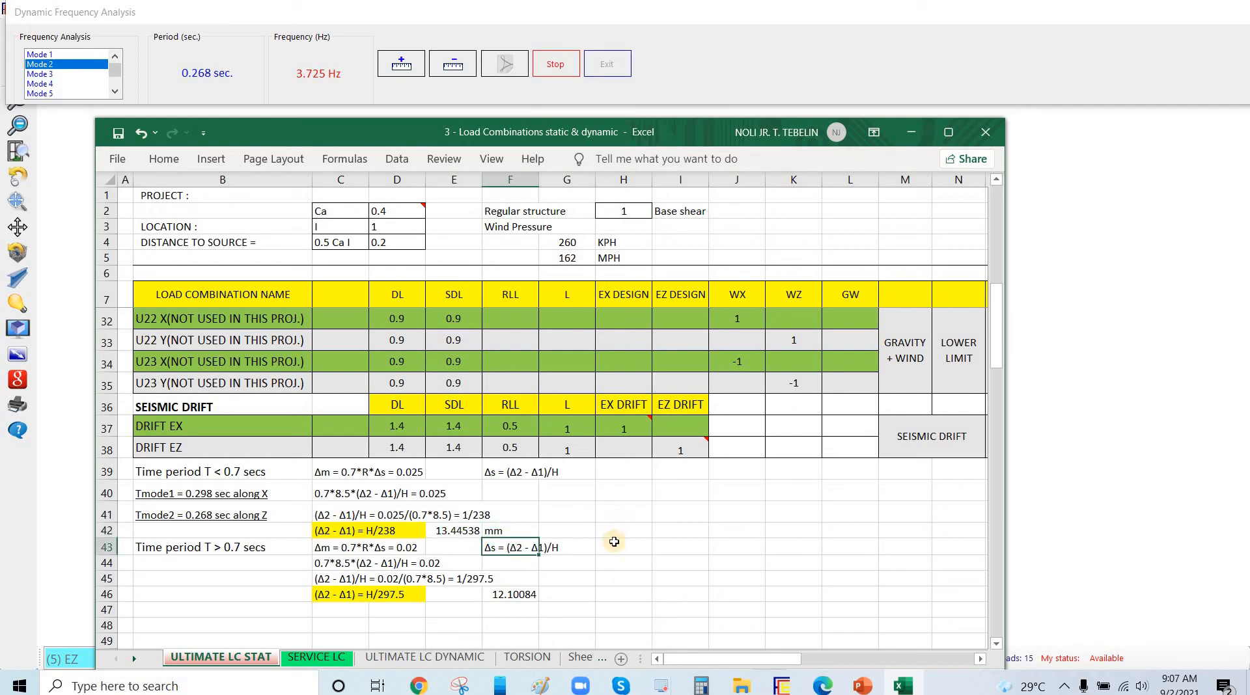
left_click(616, 515)
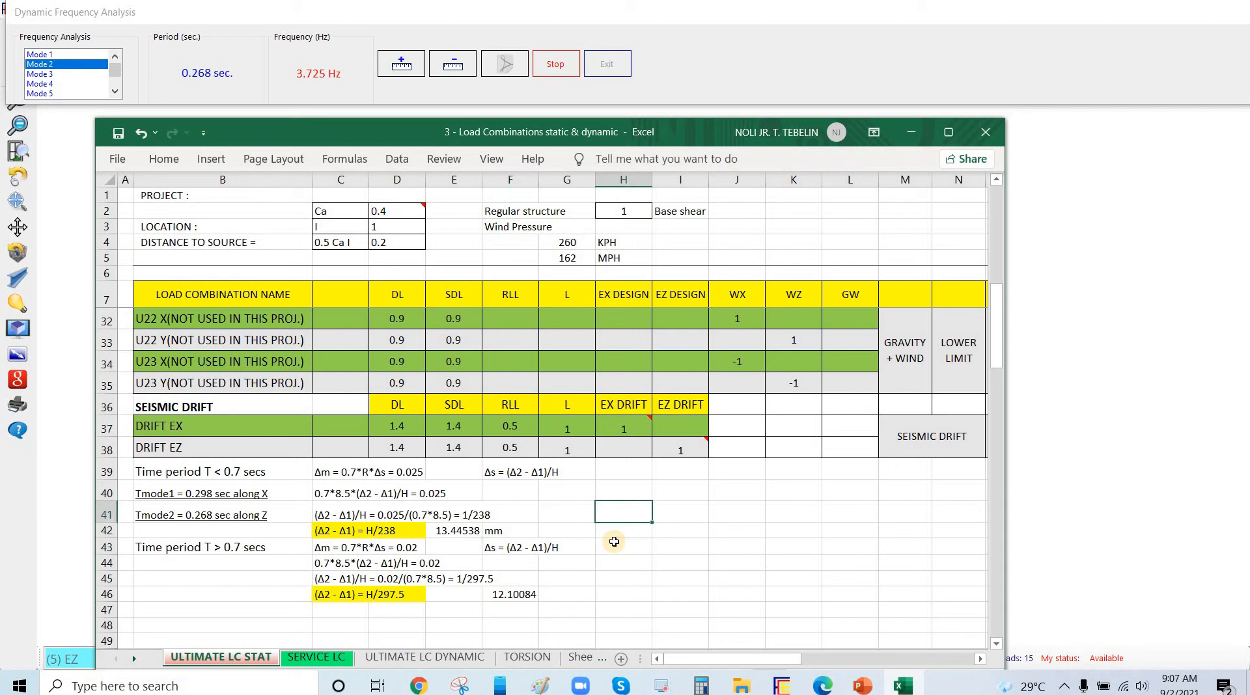
Change the H/297.5 drift limit calculation in cell F46 to =3200/297.5
double_click(496, 595)
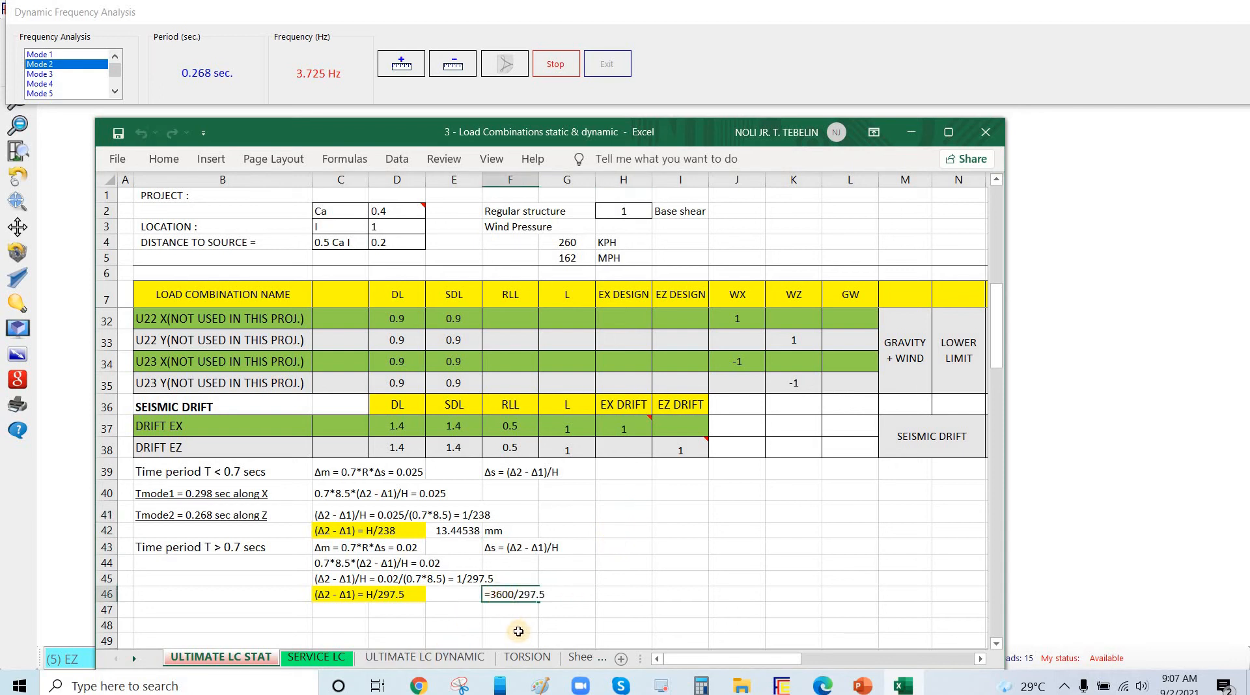
type("2")
key("Return")
key("Right")
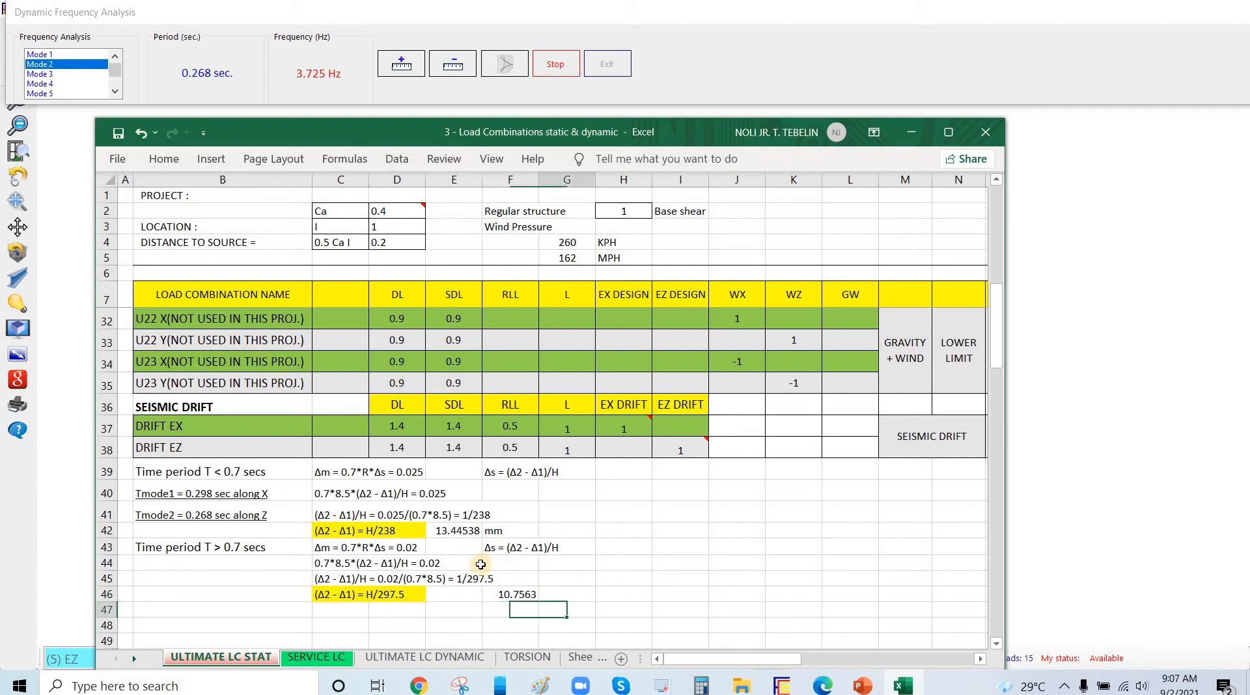
Format the H/238 drift limit result in cell E42 as bold red text
left_click(462, 531)
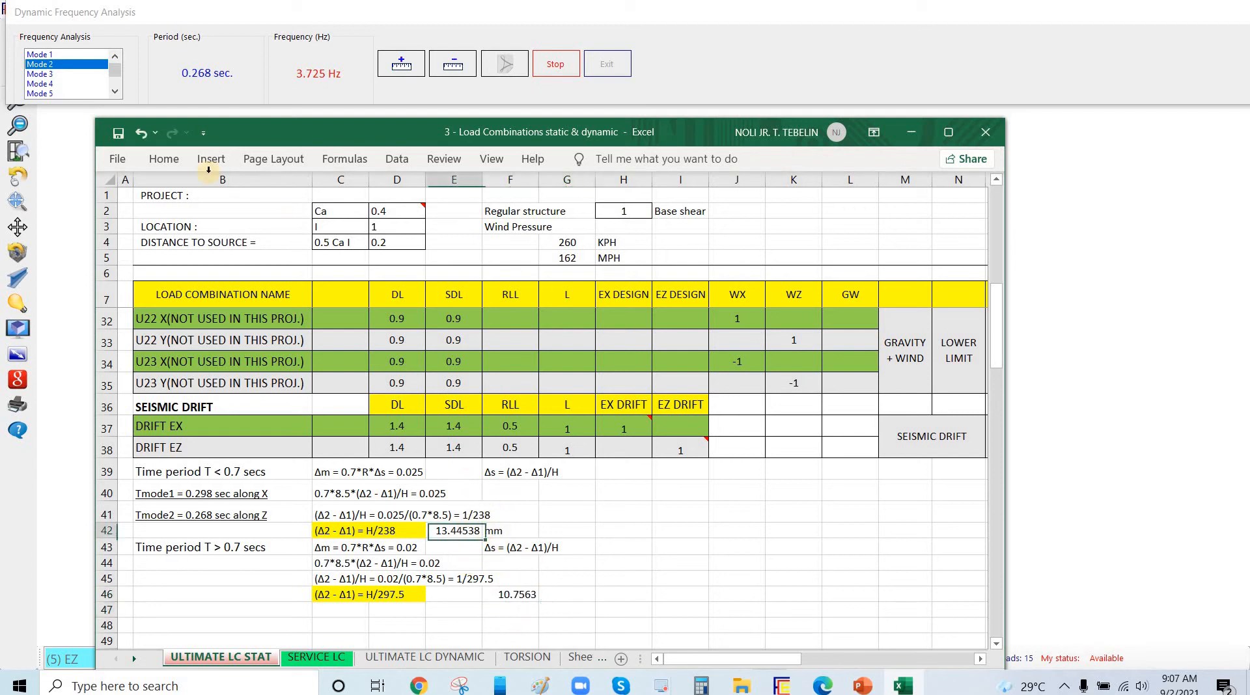
left_click(171, 163)
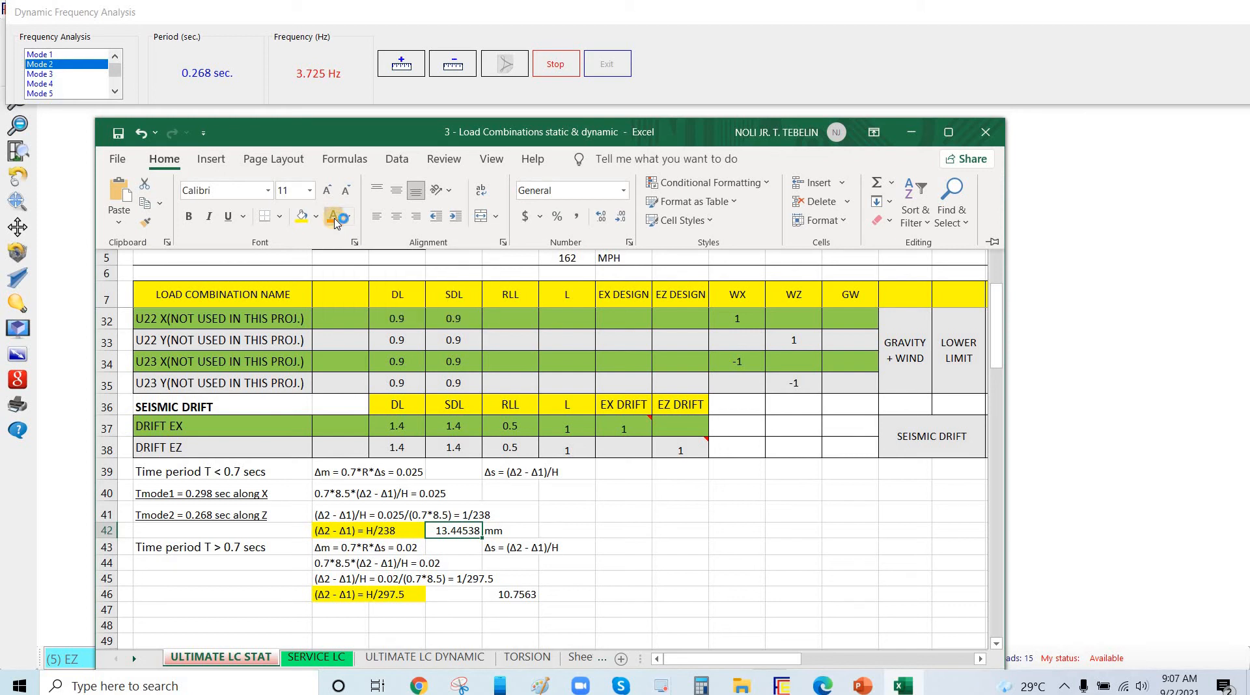
left_click(189, 217)
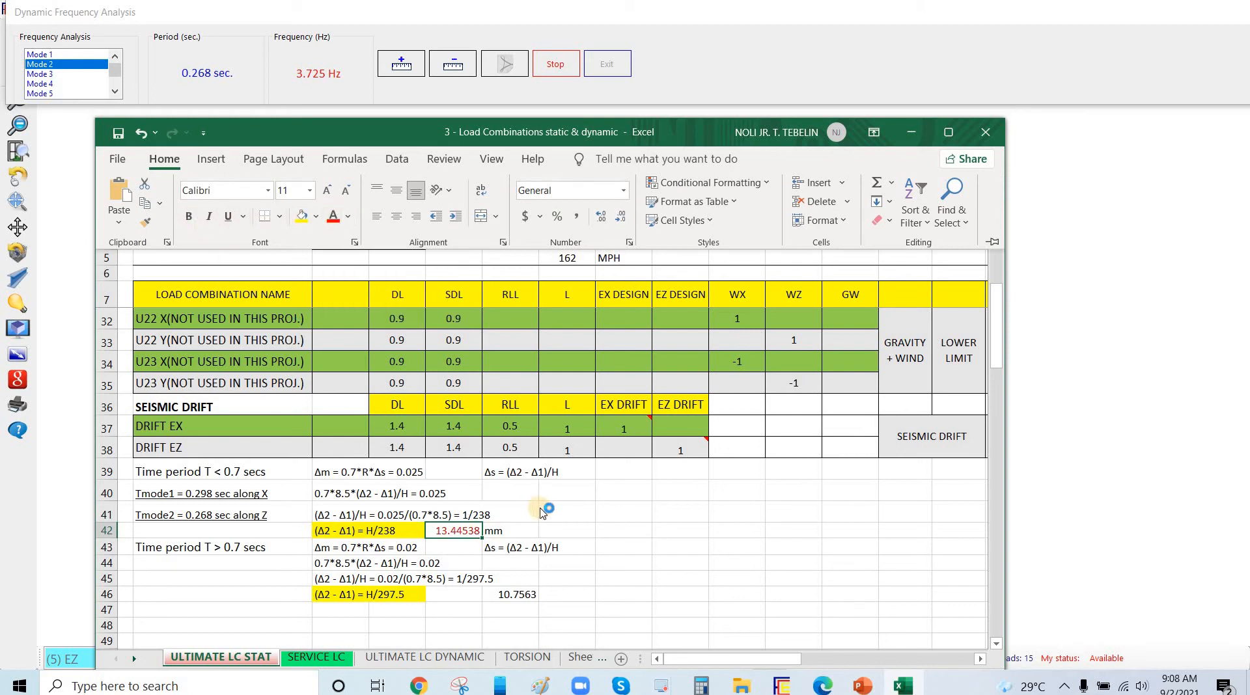
left_click(597, 560)
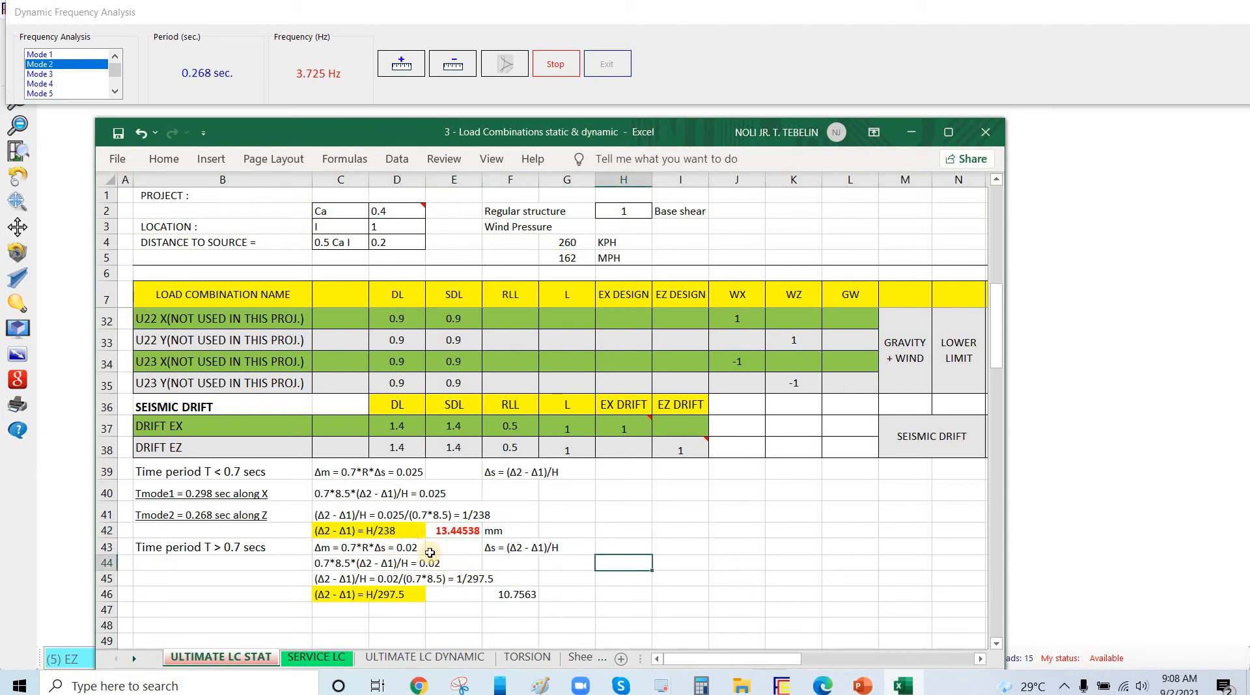
left_click(390, 549)
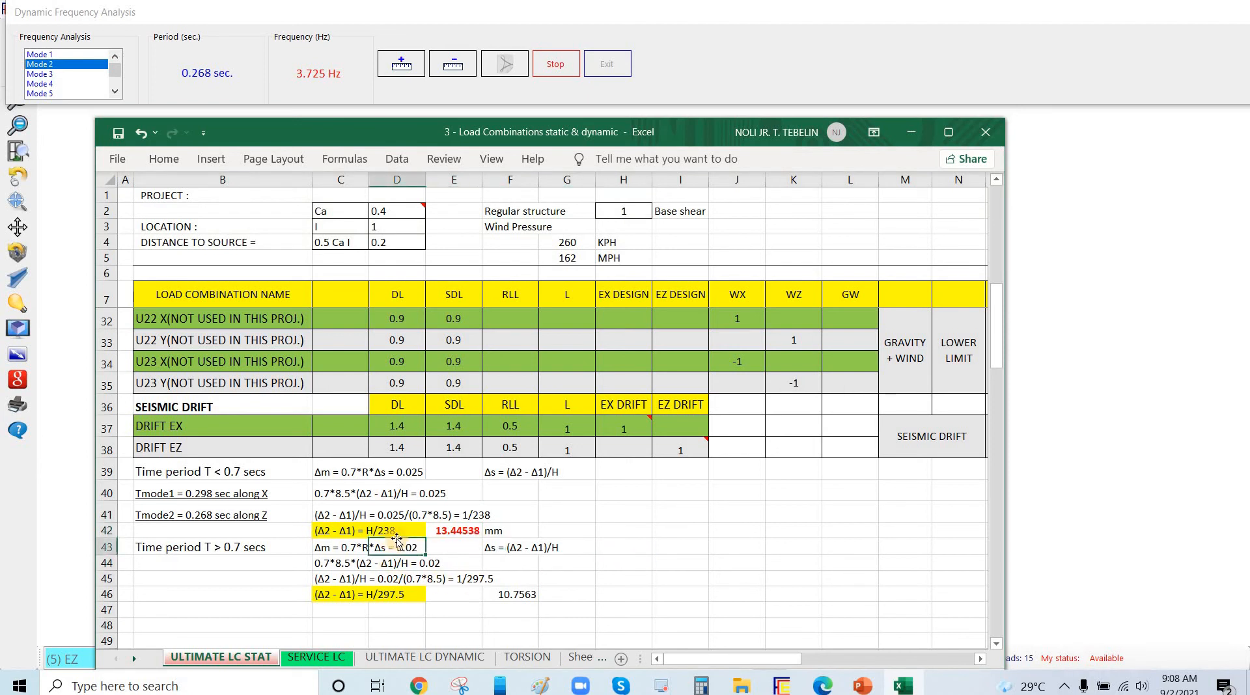
left_click(629, 540)
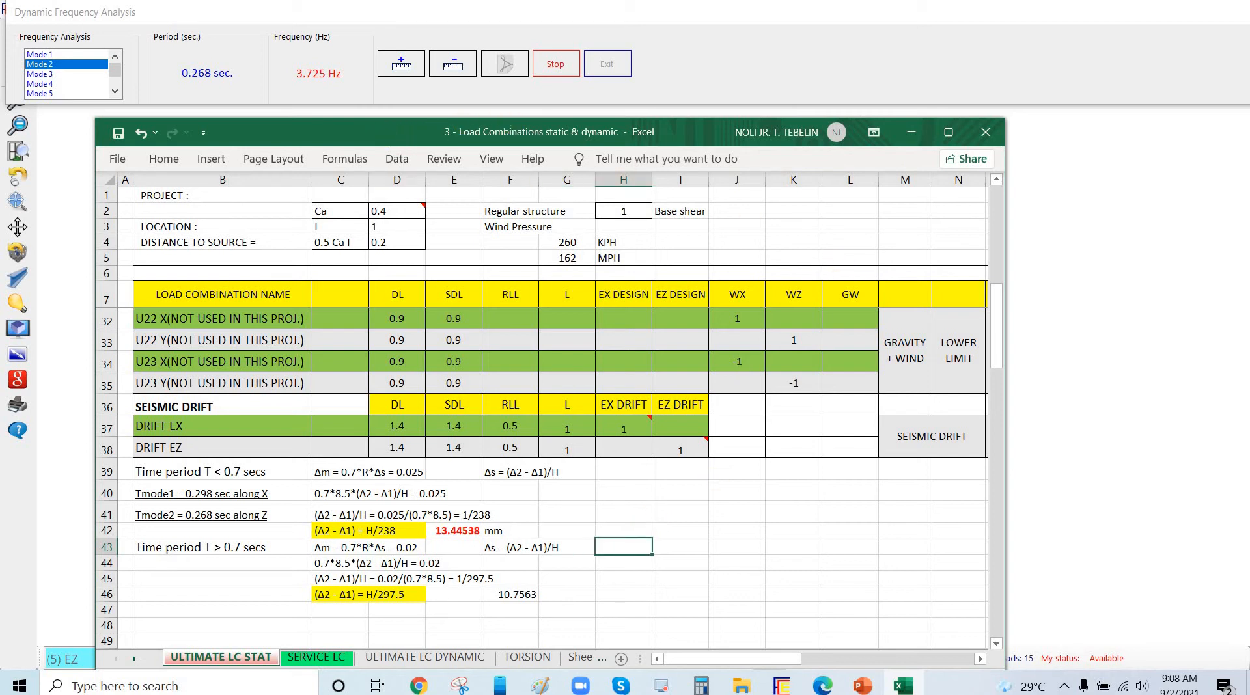
Minimise the workbook, stop the mode 2 animation in FrameCE and close the dynamic frequency analysis
left_click(911, 132)
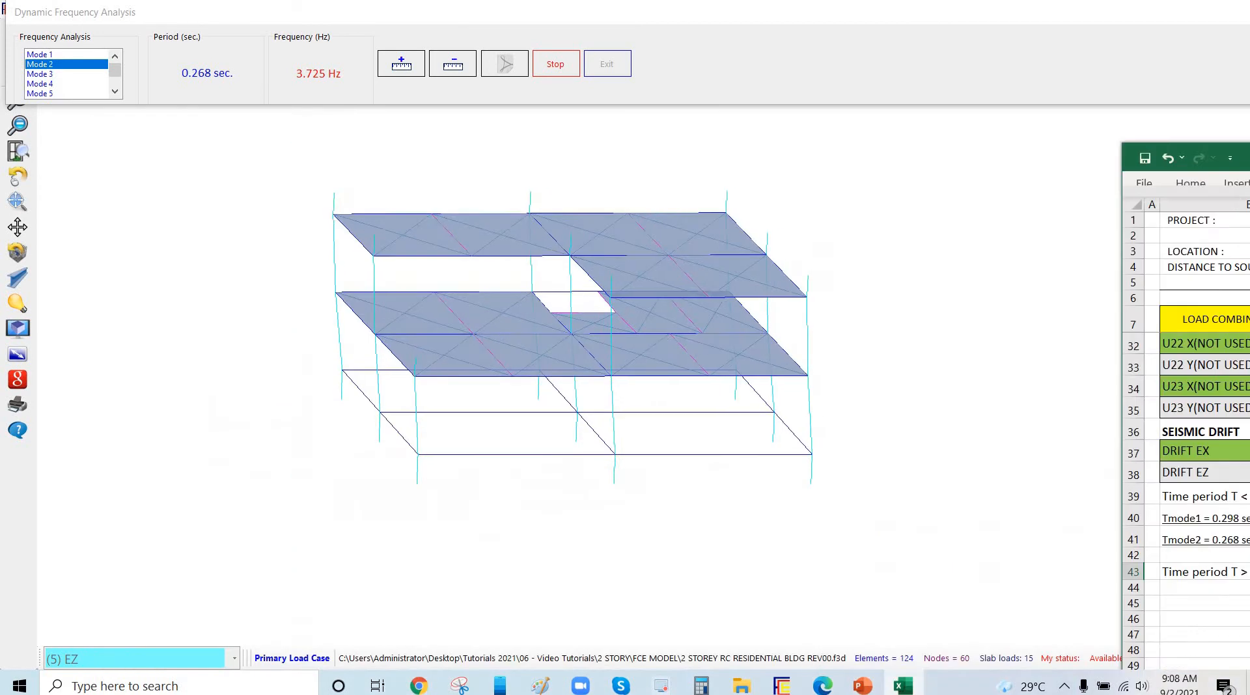
left_click(542, 70)
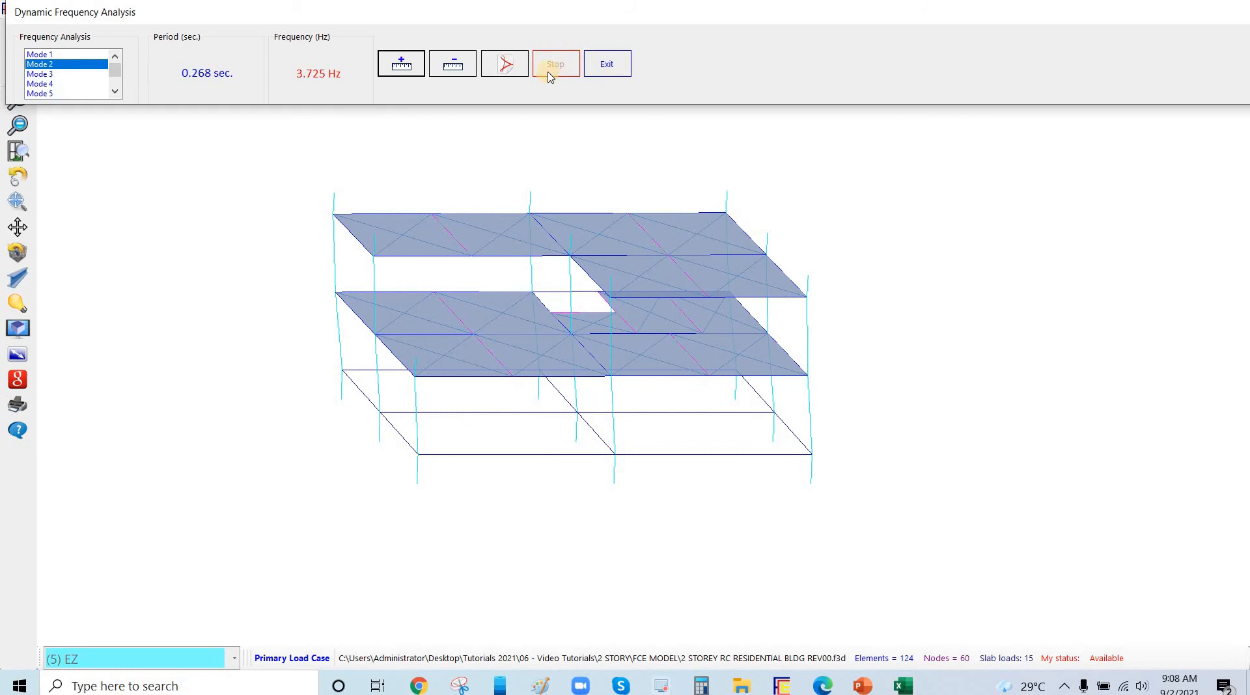
left_click(609, 73)
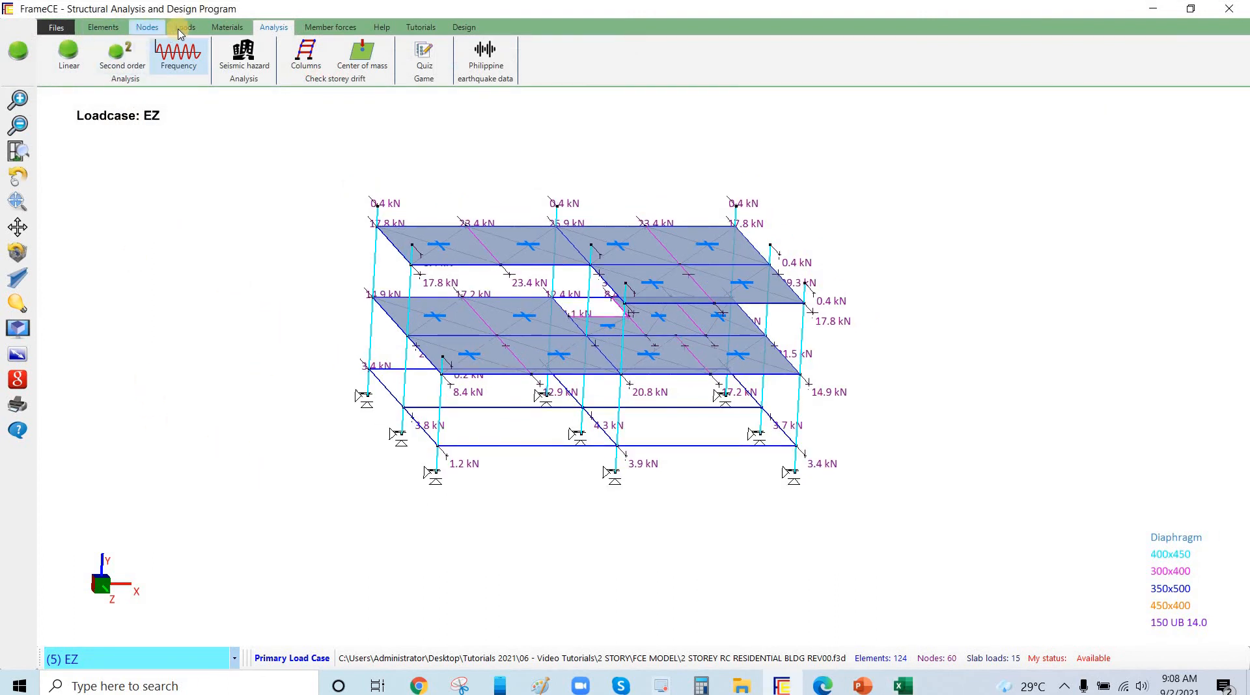
Examine load cases 12 SEISMIC DRIFT X and 13 SEISMIC DRIFT Z and their primary load case factors in the load case list
left_click(148, 27)
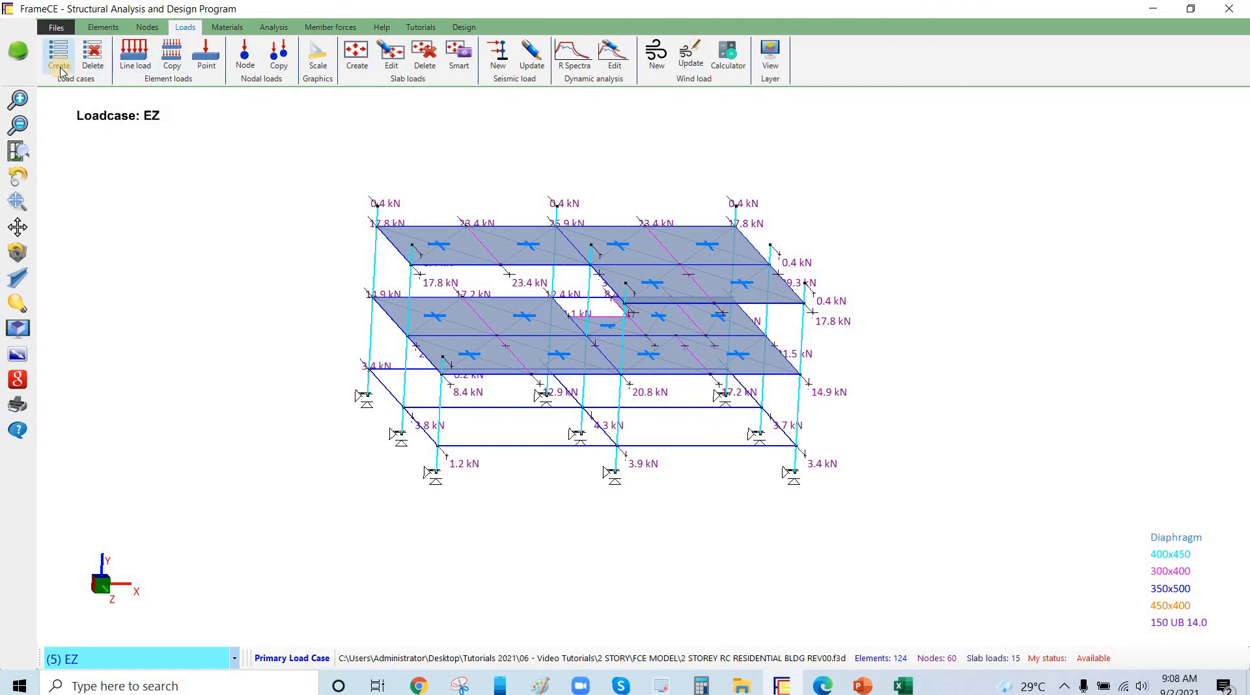
left_click(59, 56)
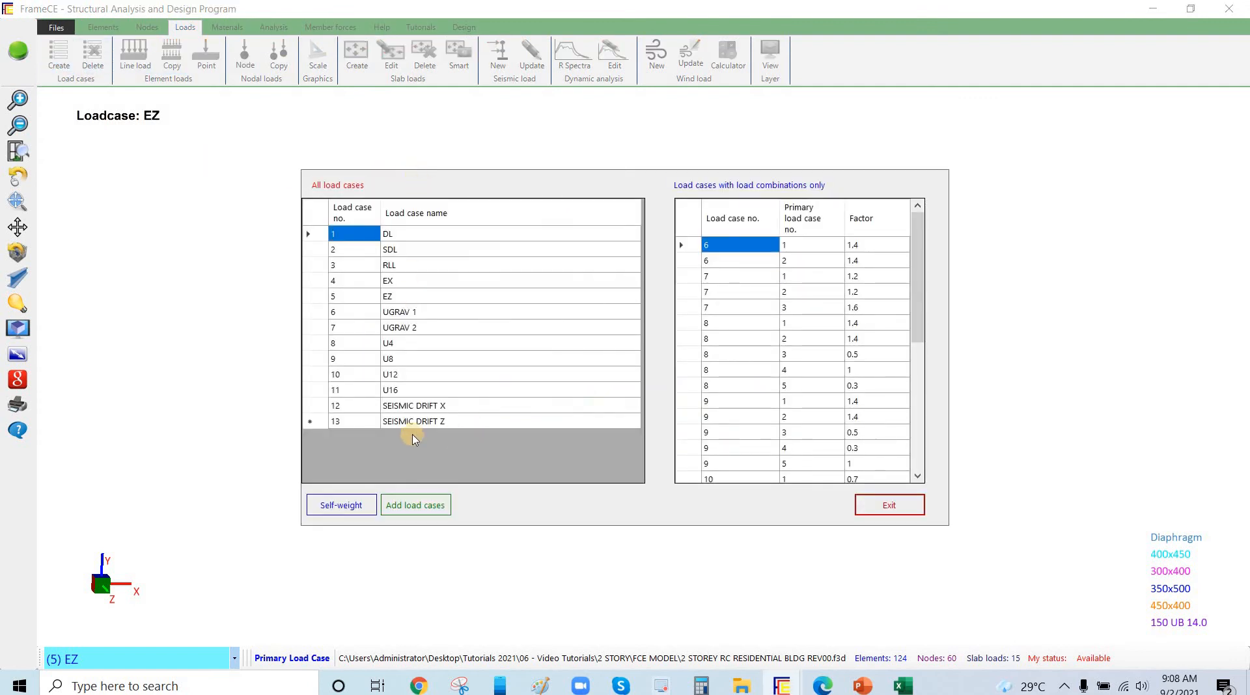
left_click(480, 407)
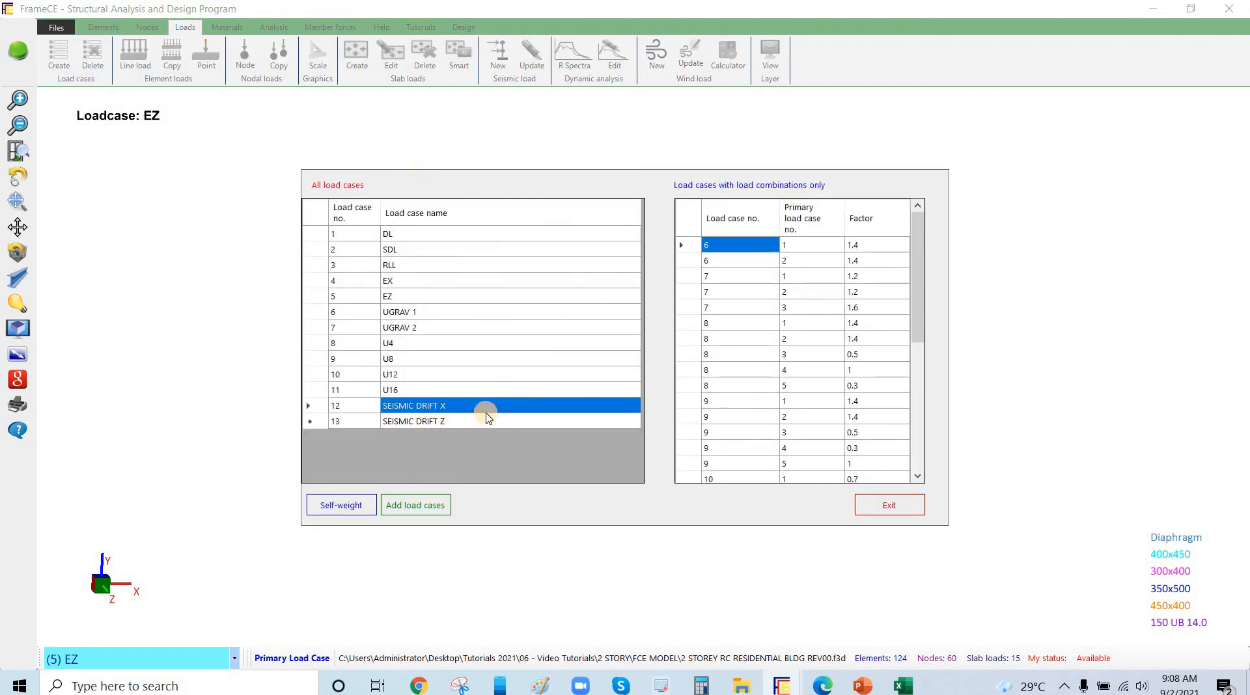
left_click(356, 408)
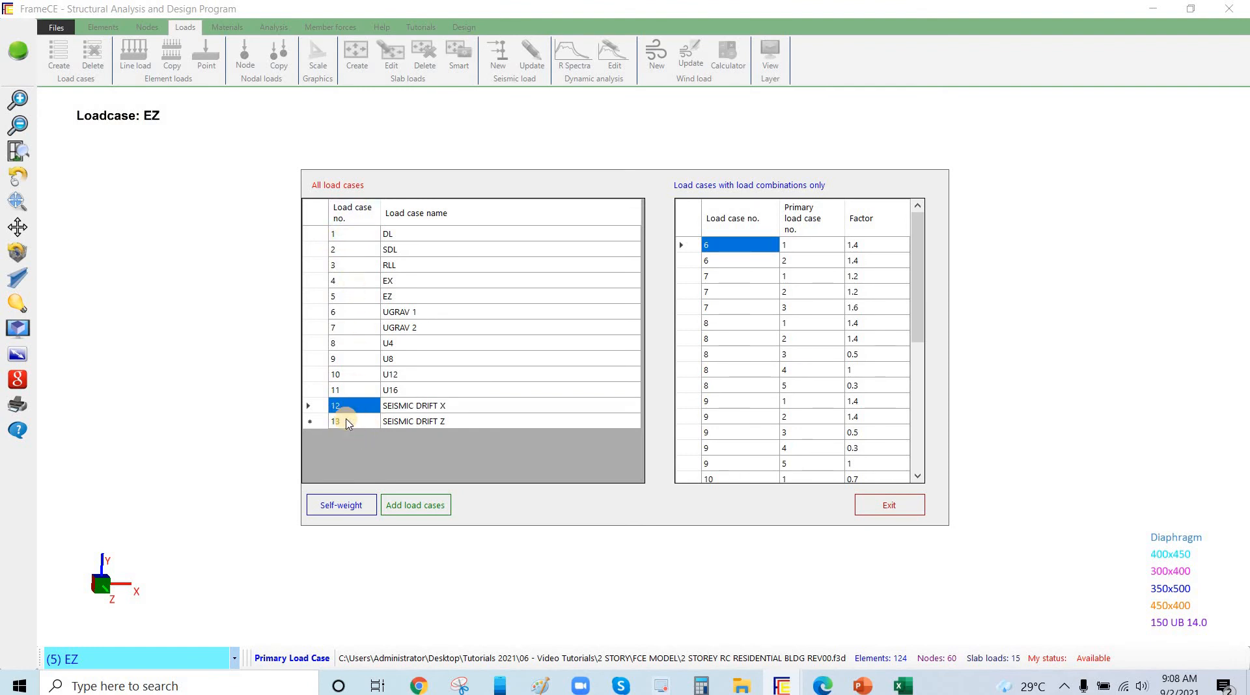
left_click(357, 422)
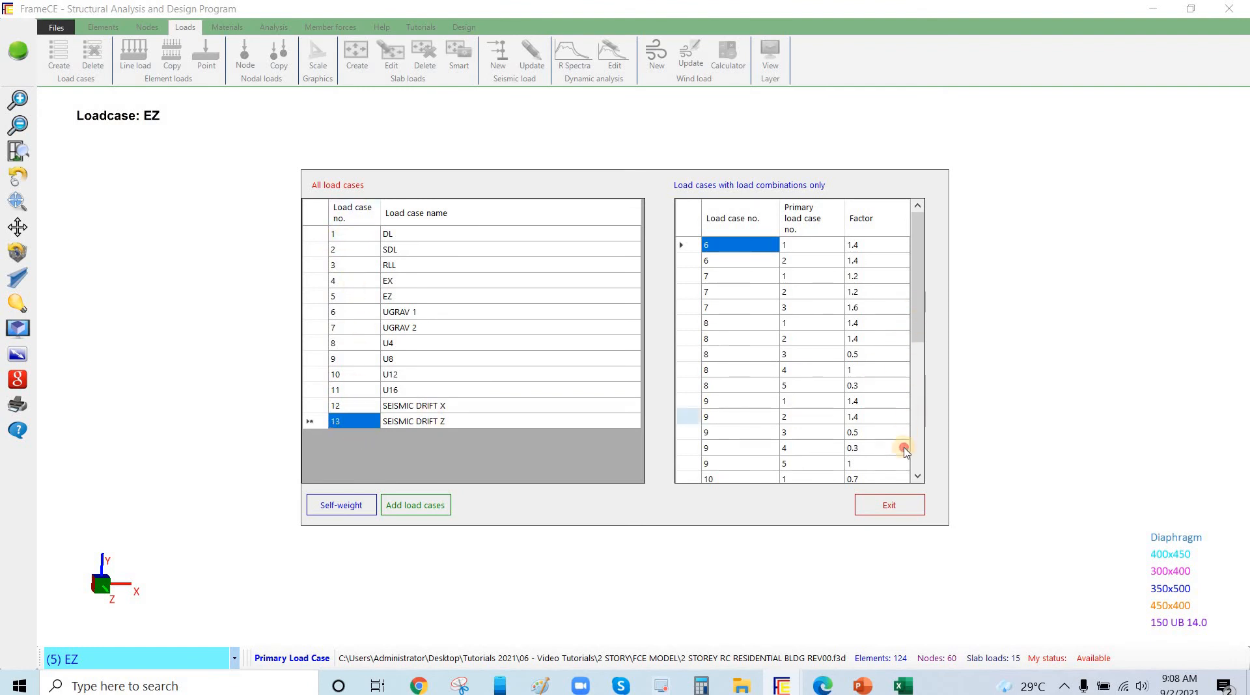
scroll(719, 368, "down", 5)
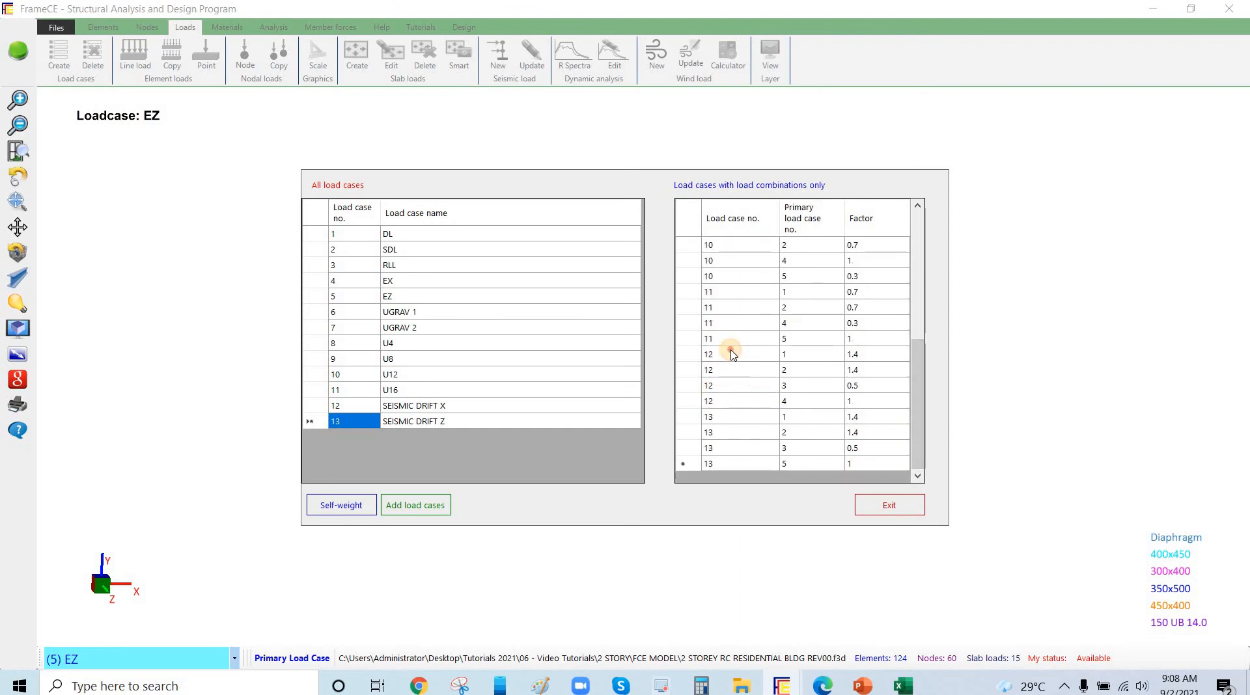
mouse_move(733, 351)
left_mouse_down()
mouse_move(857, 393)
mouse_move(827, 399)
left_mouse_up()
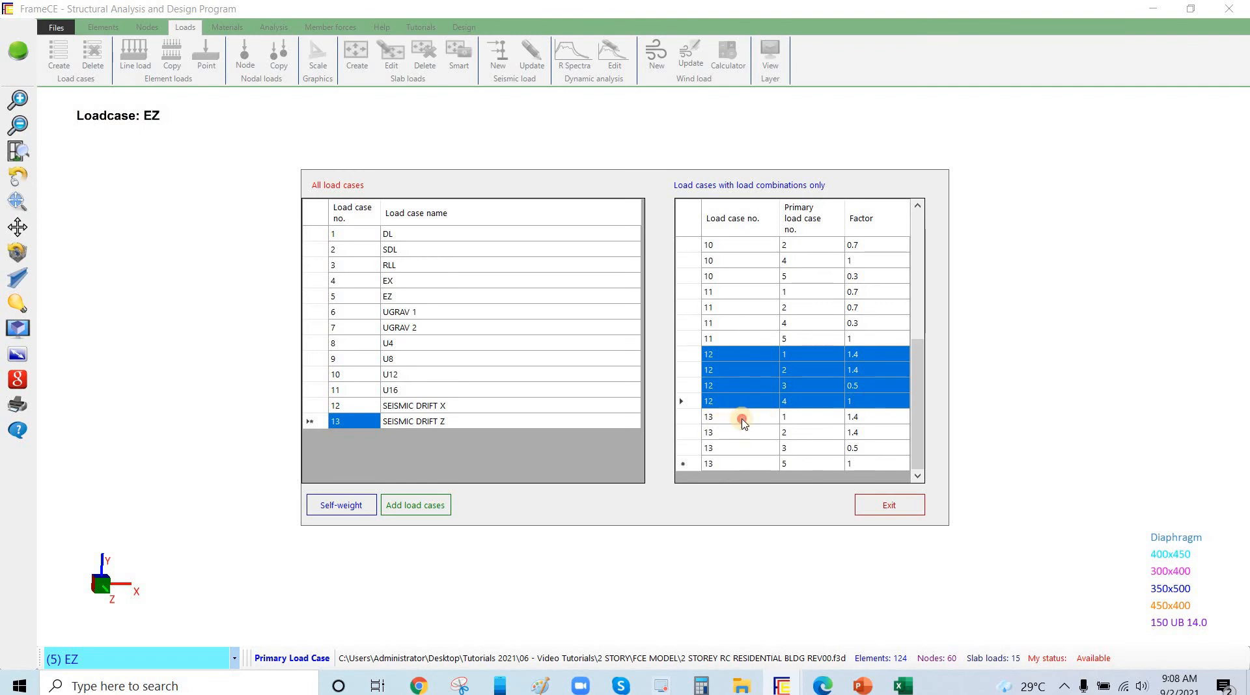
left_click_drag(742, 420, 811, 464)
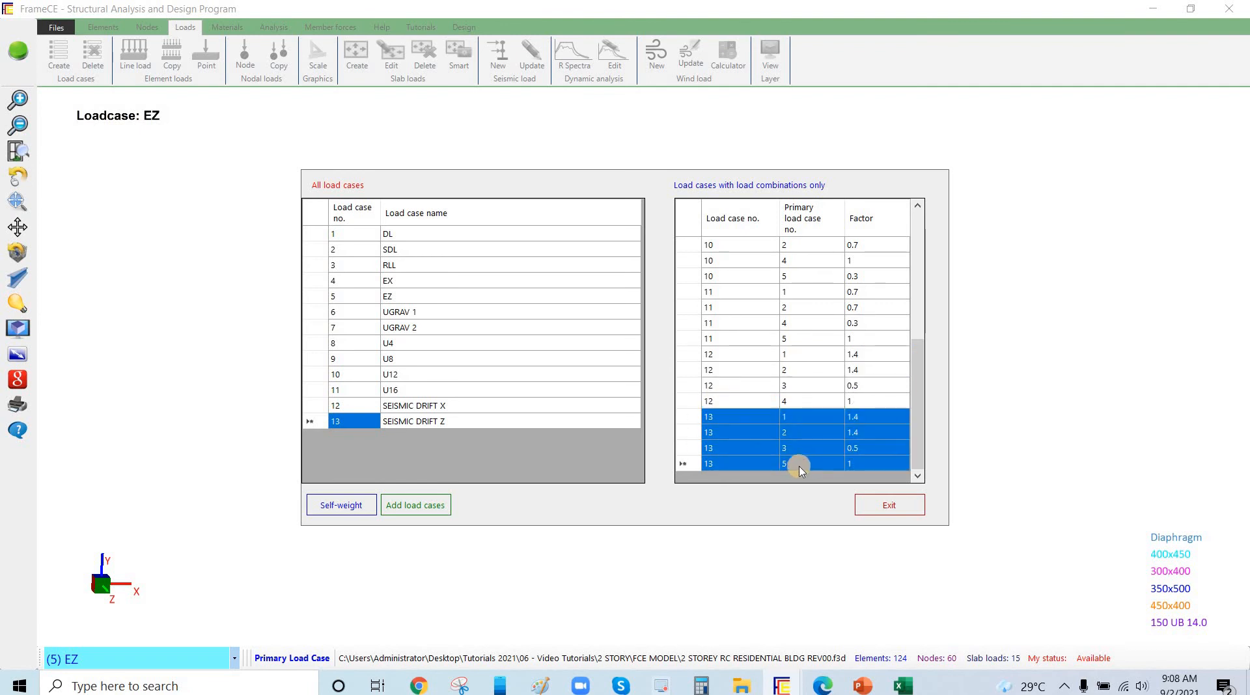
left_click(800, 464)
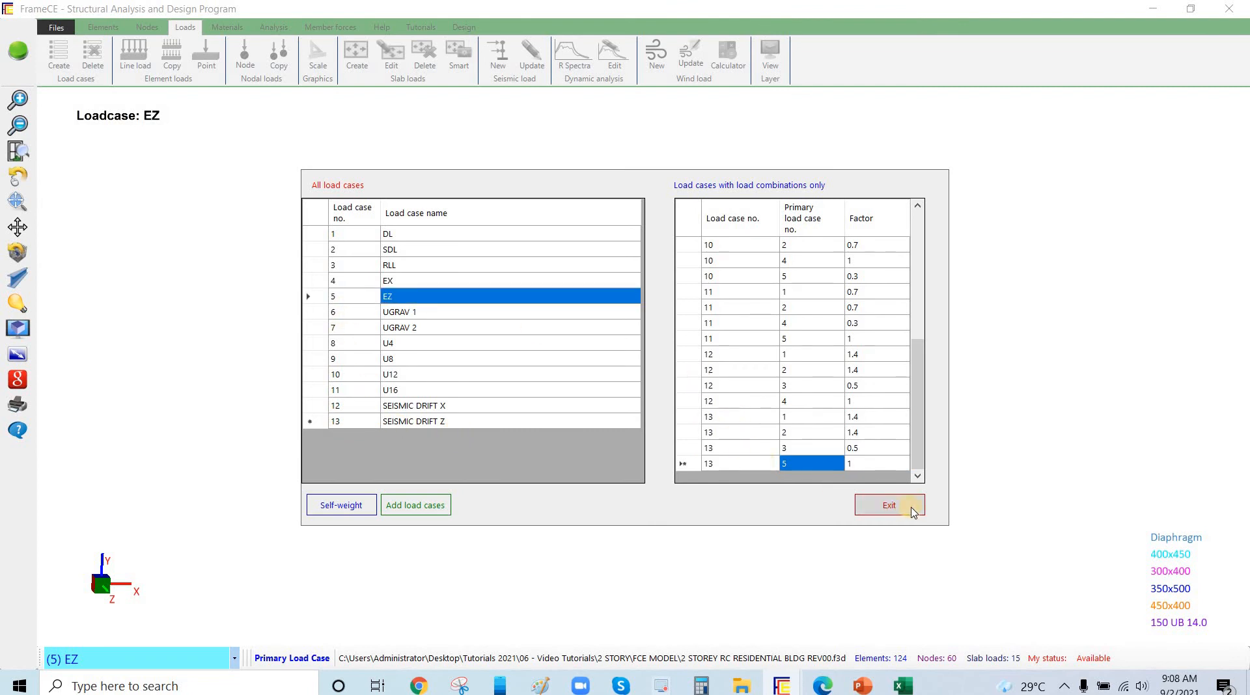
Analyse the model and check the columns' storey drift for SEISMIC DRIFT X and SEISMIC DRIFT Z against h/238, with a report
left_click(19, 58)
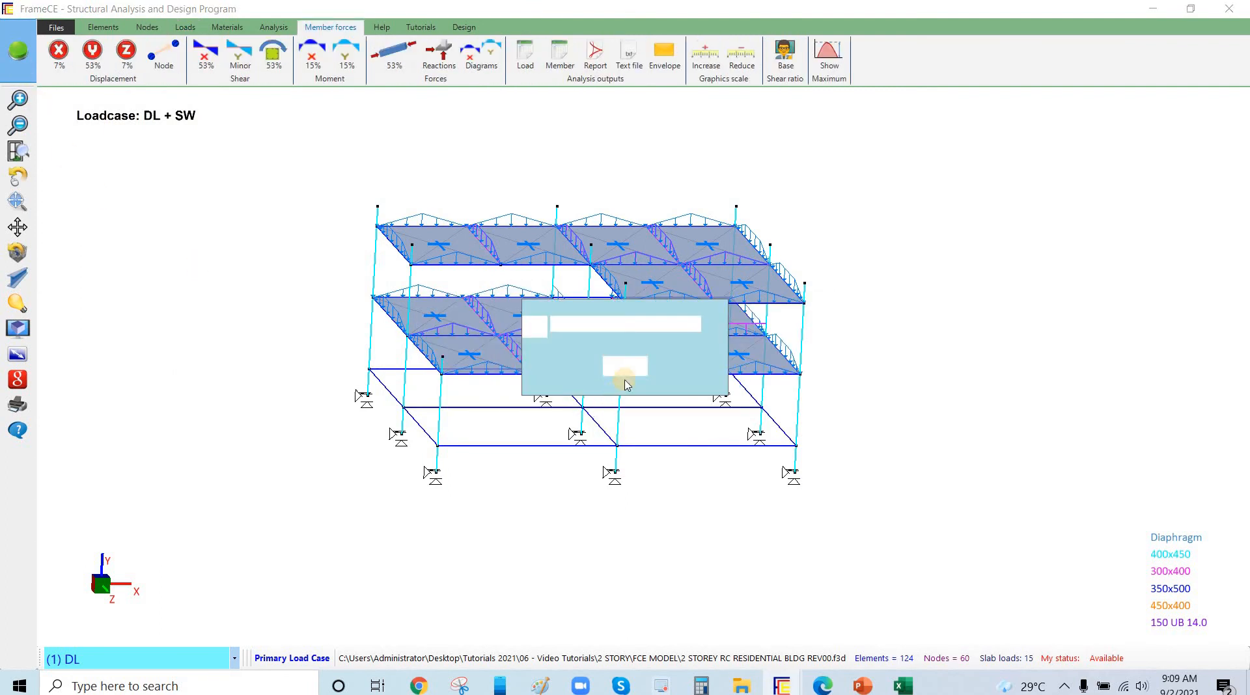
key("Return")
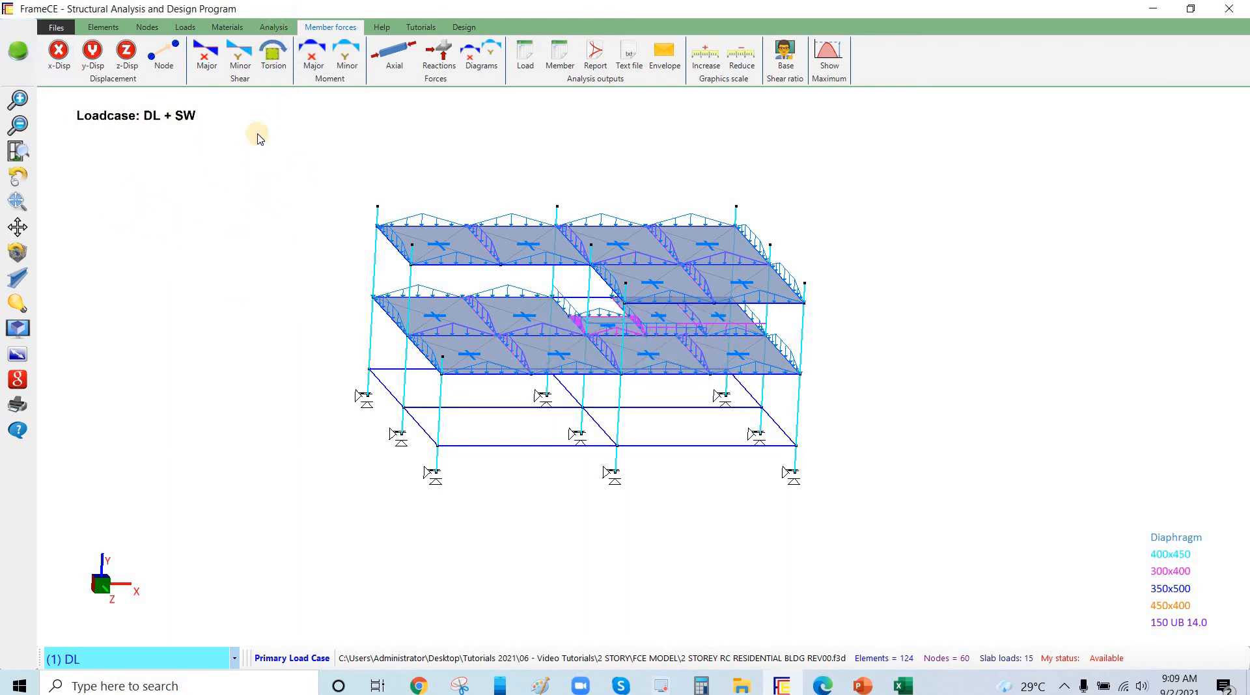
left_click(274, 27)
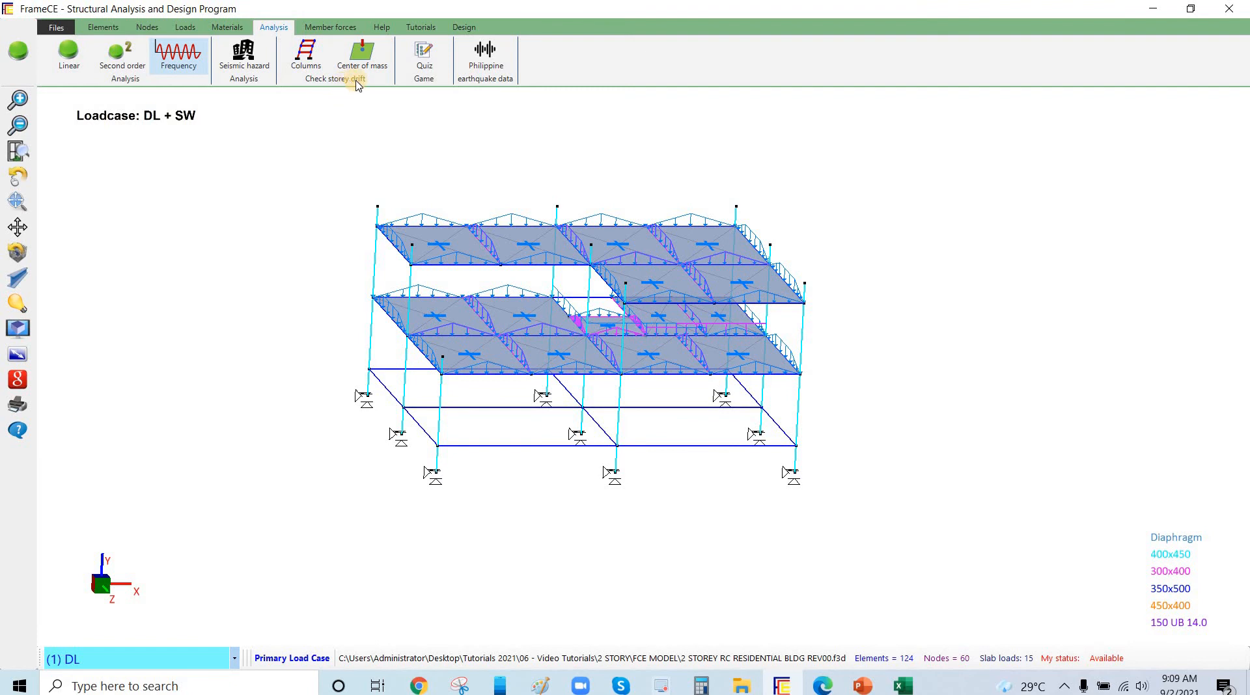
left_click(315, 81)
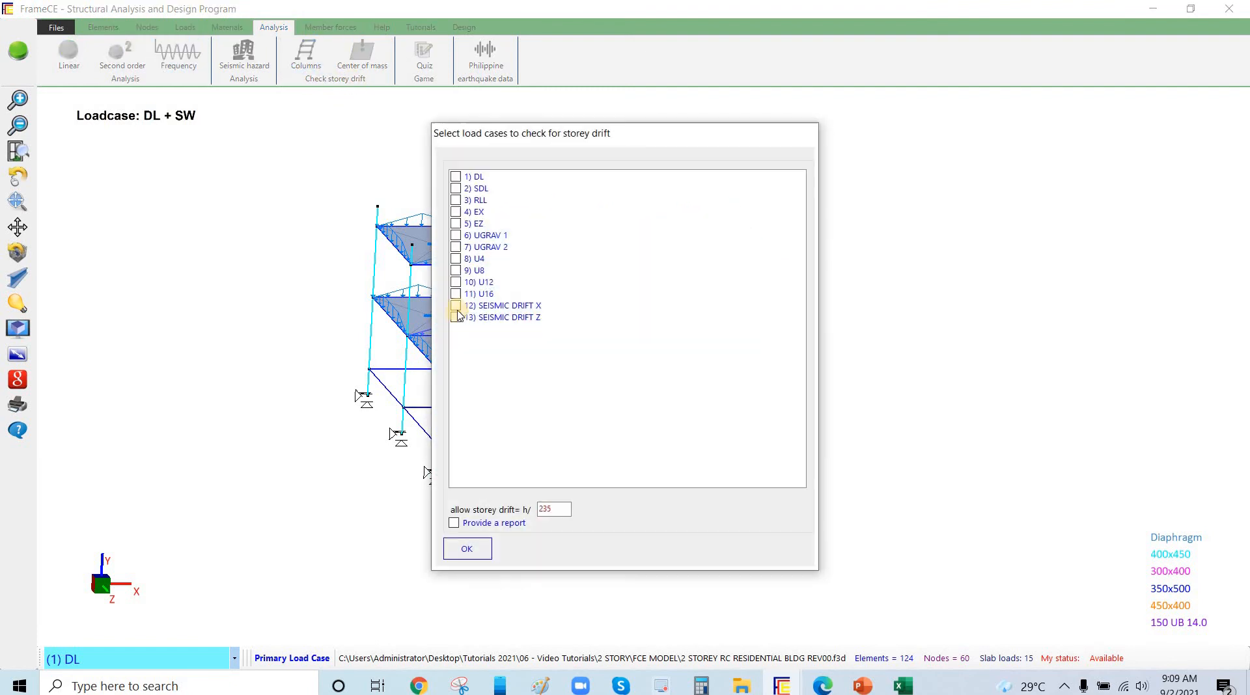
left_click(461, 319)
left_click(455, 305)
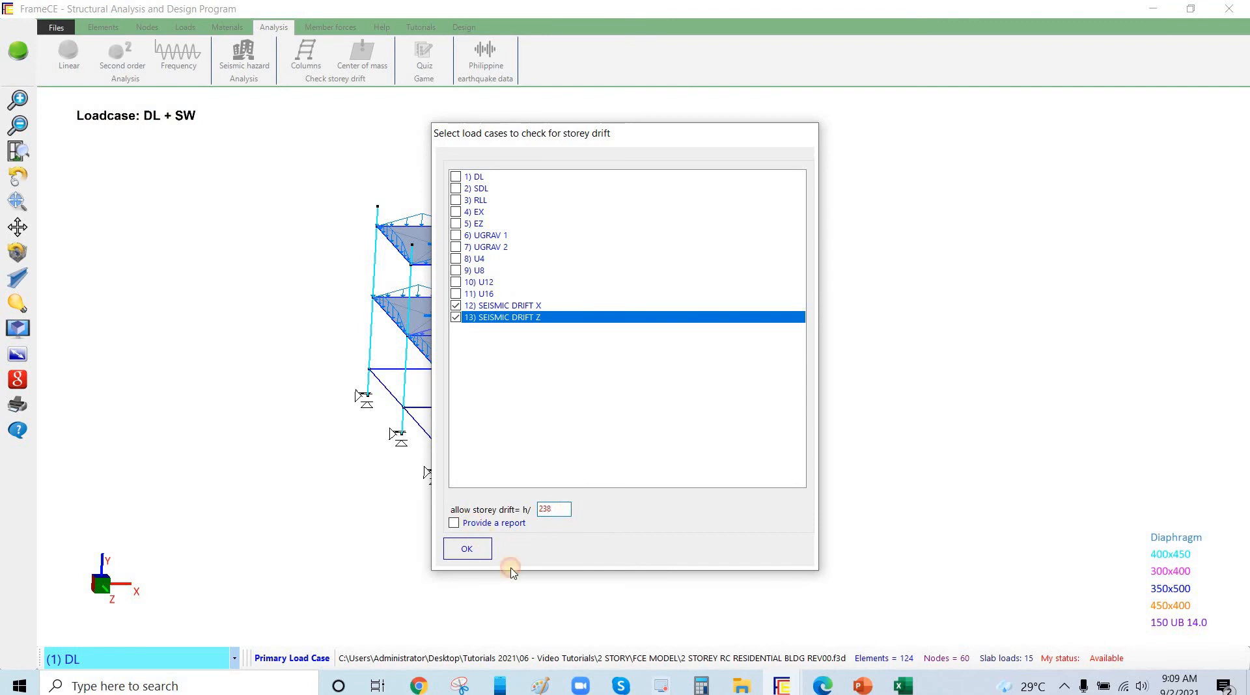
left_click(469, 551)
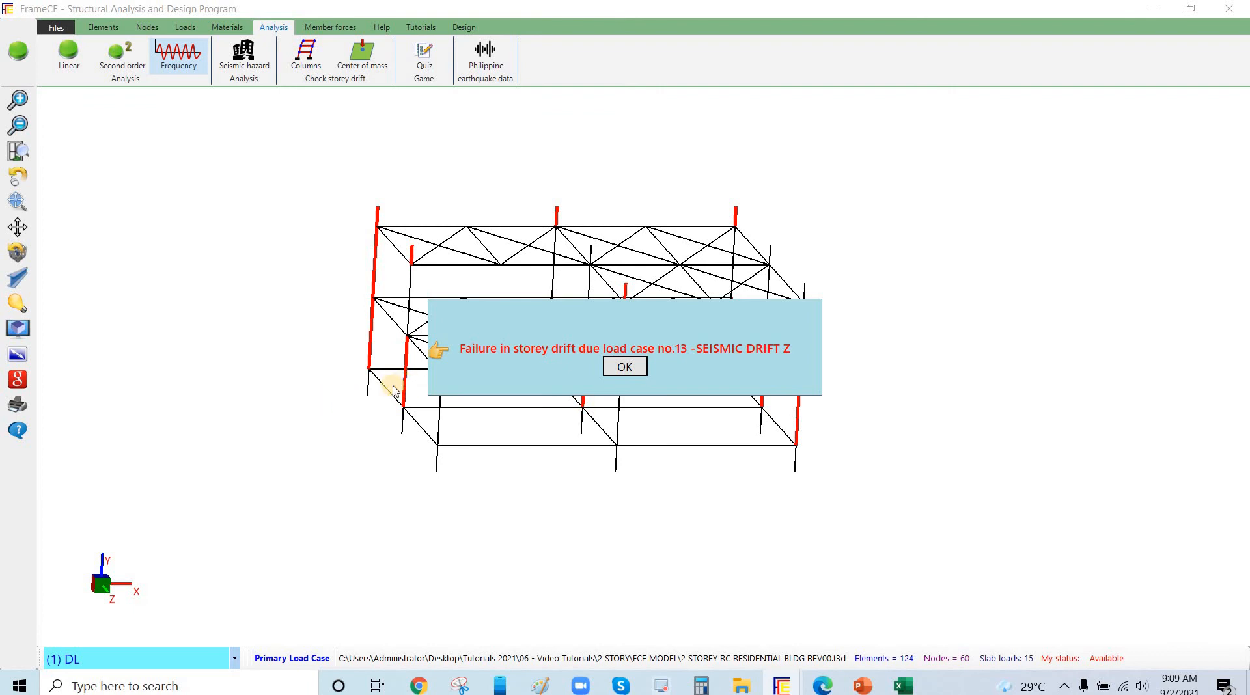
left_click(622, 368)
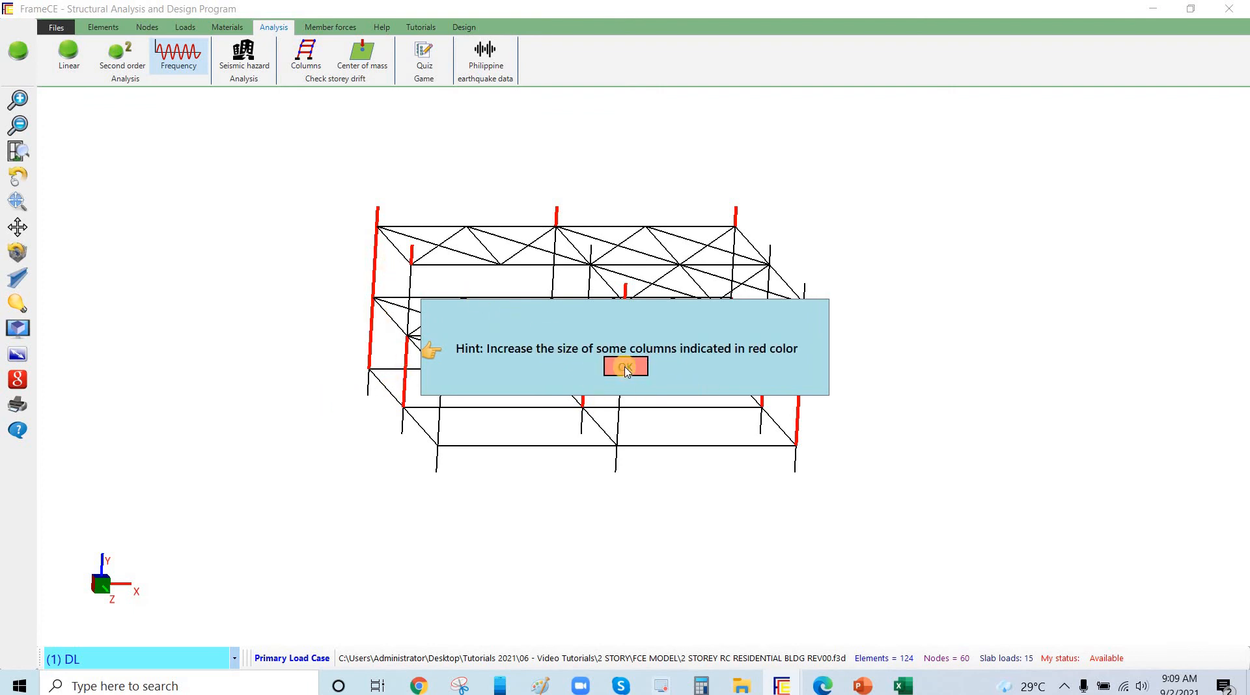
key("Return")
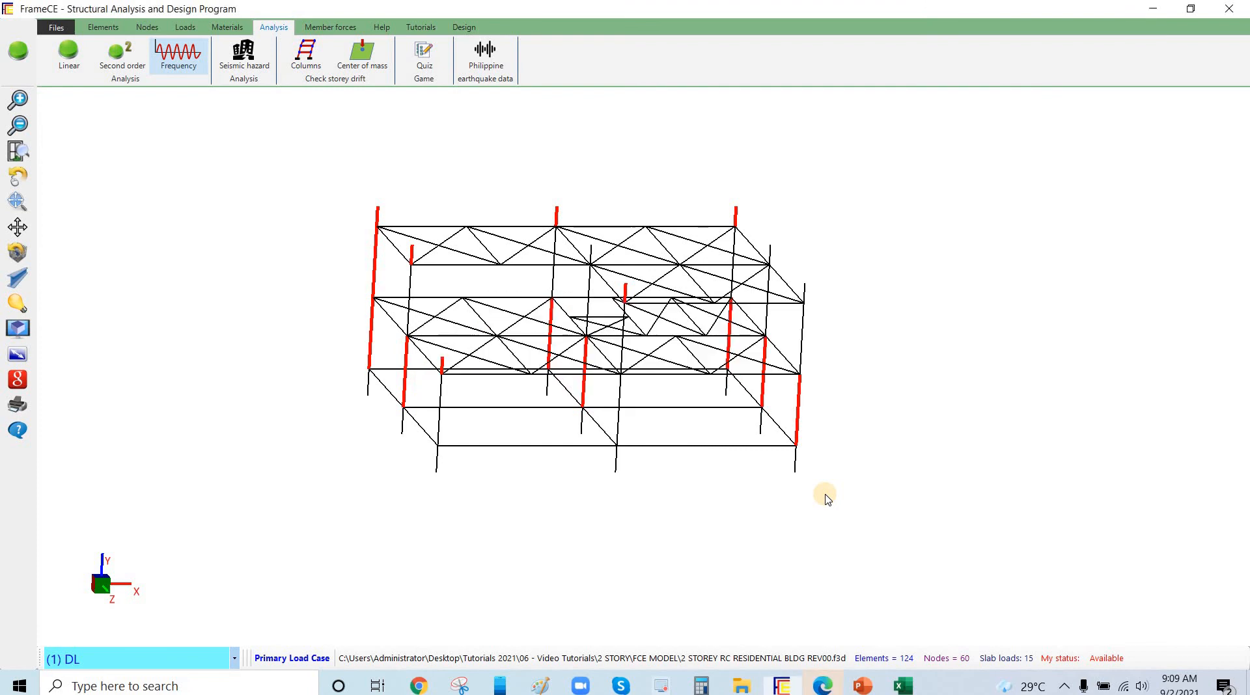
Switch to Edge to examine the column drift results in storeydrift.pdf, and return to the FrameCE model
left_click(828, 687)
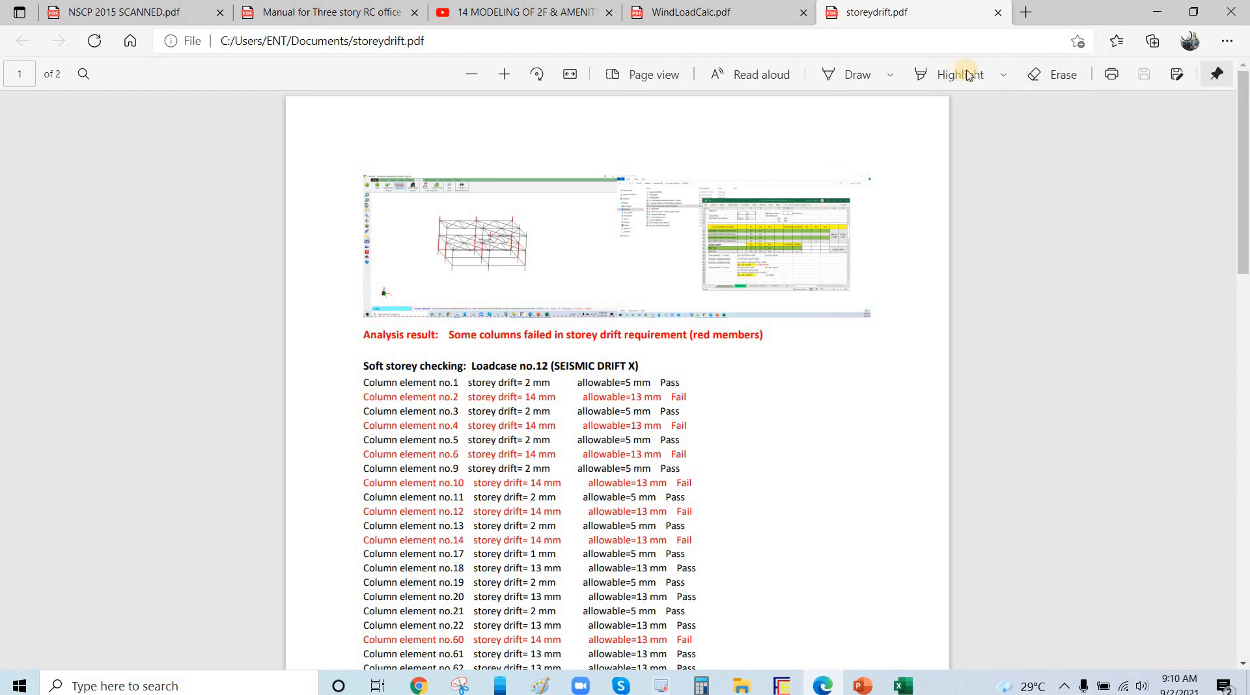
left_click_drag(1049, 12, 1244, 39)
left_click(492, 206)
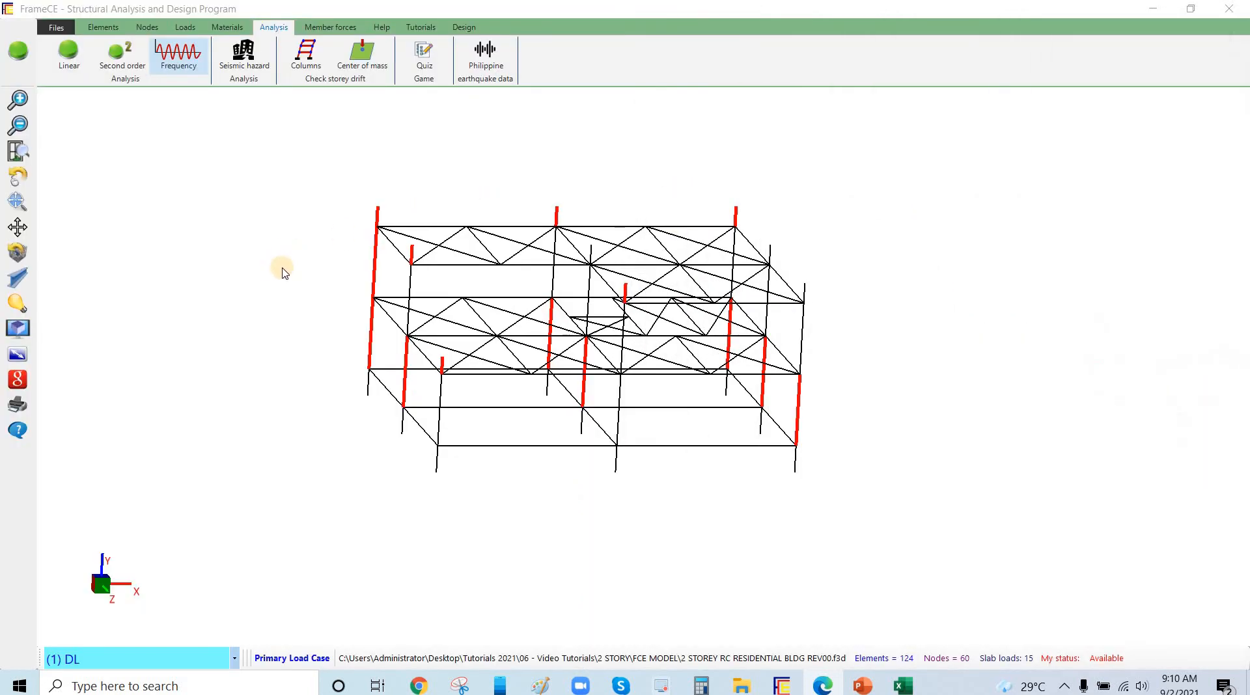
Show the column numbers on the model and examine where the numbered columns are located
left_click(14, 311)
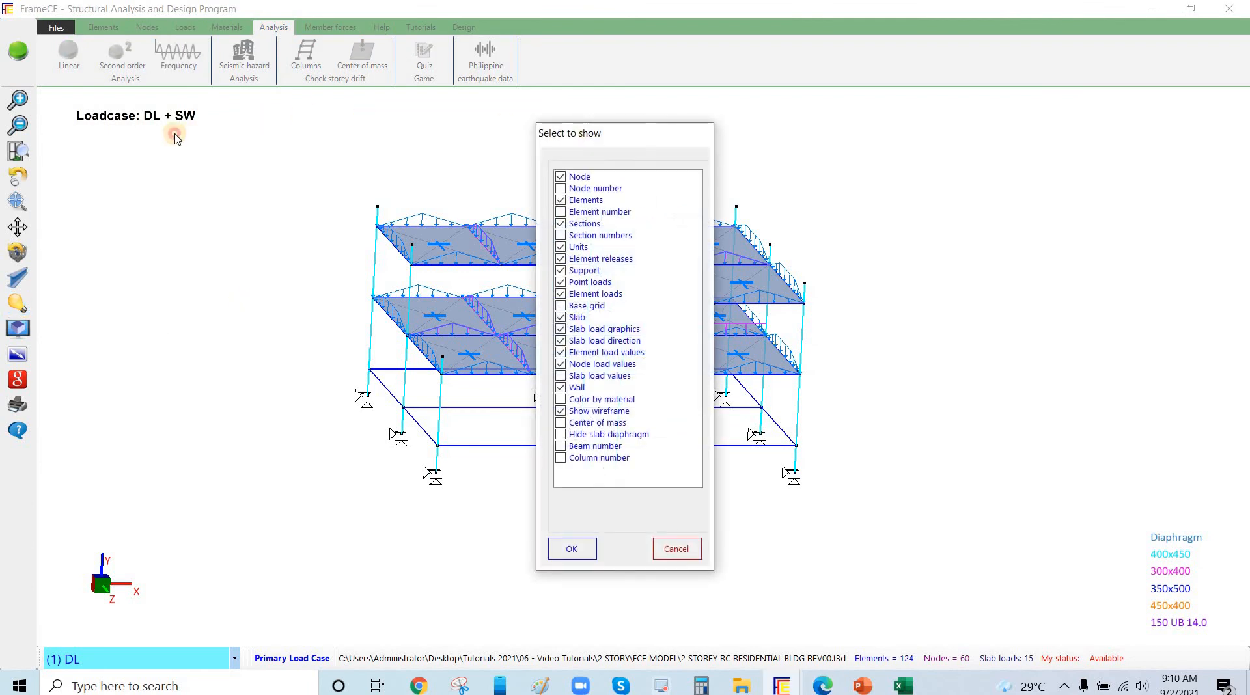
left_click_drag(586, 133, 131, 112)
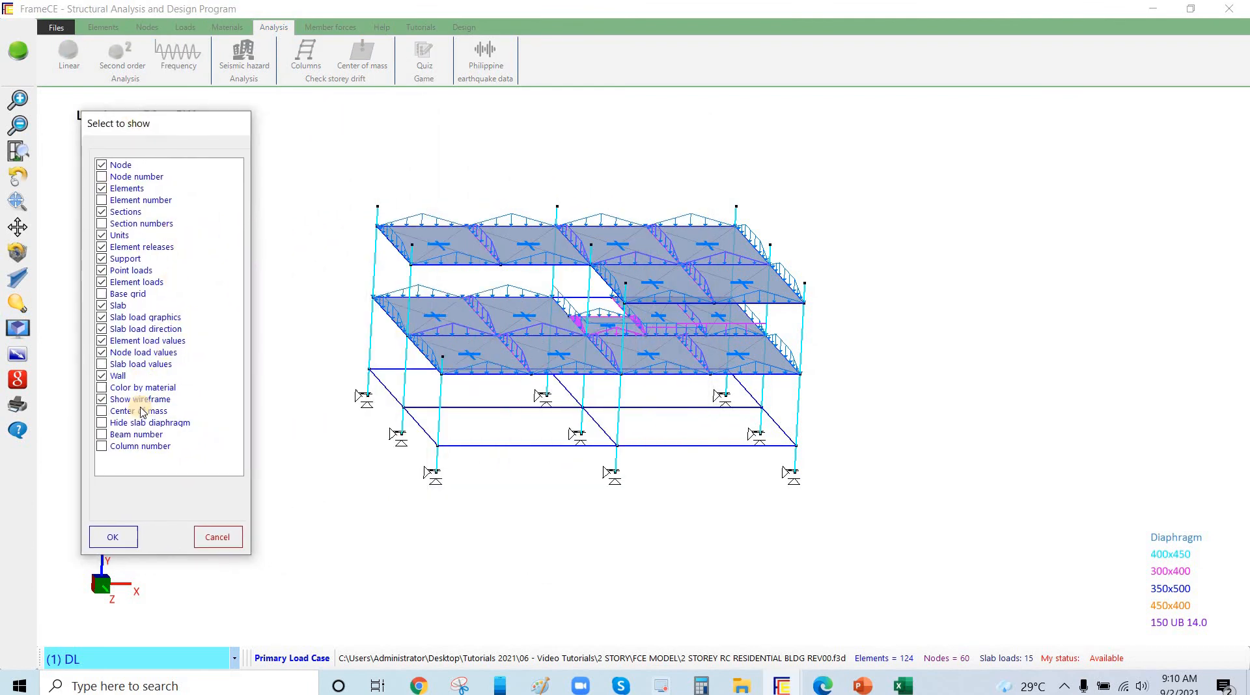
left_click(99, 439)
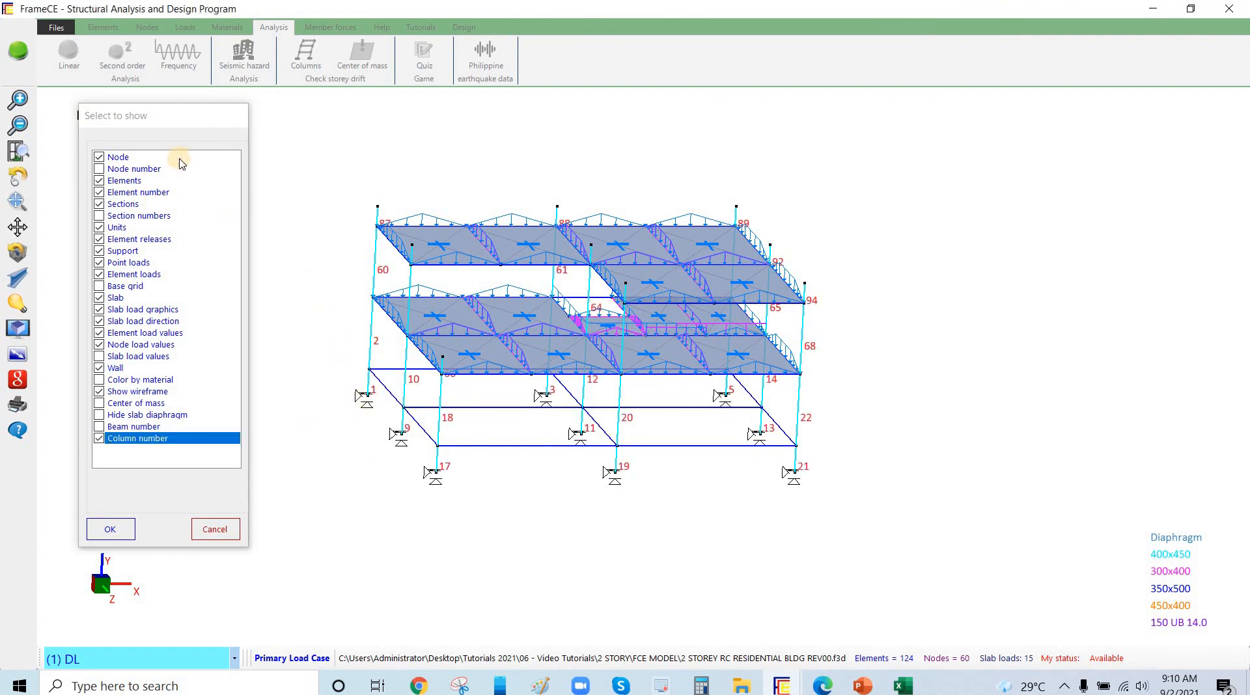
left_click_drag(207, 150, 163, 159)
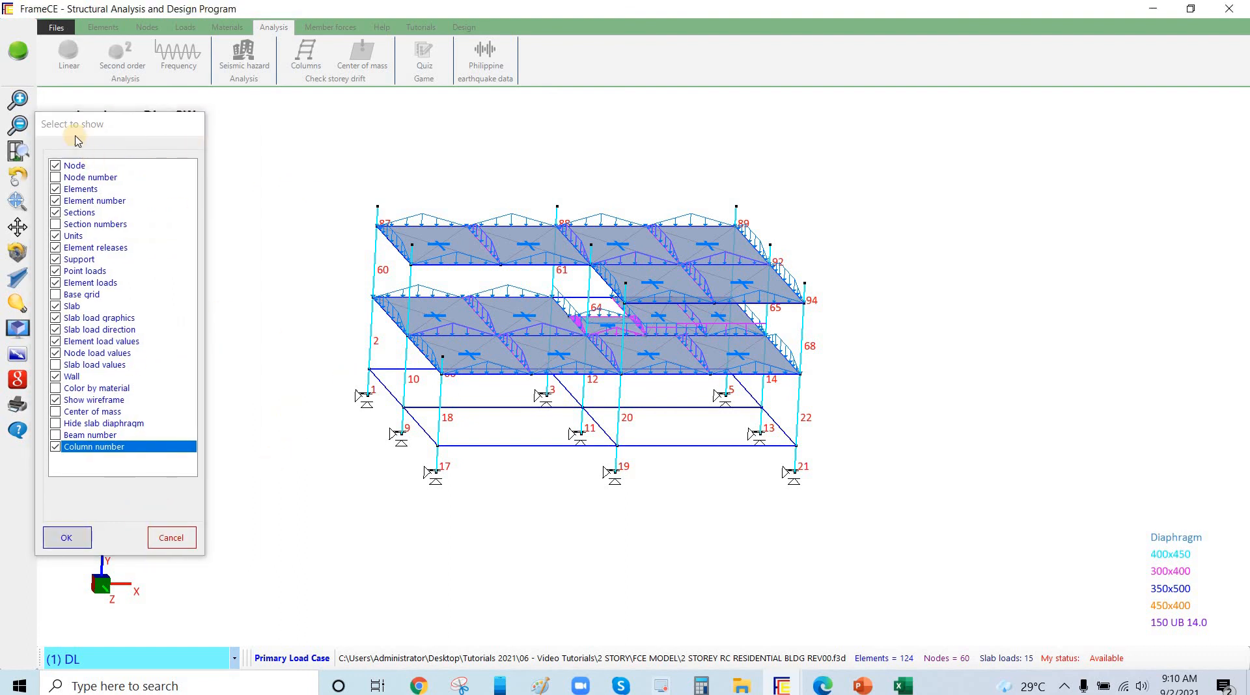
left_click(67, 538)
left_click(17, 177)
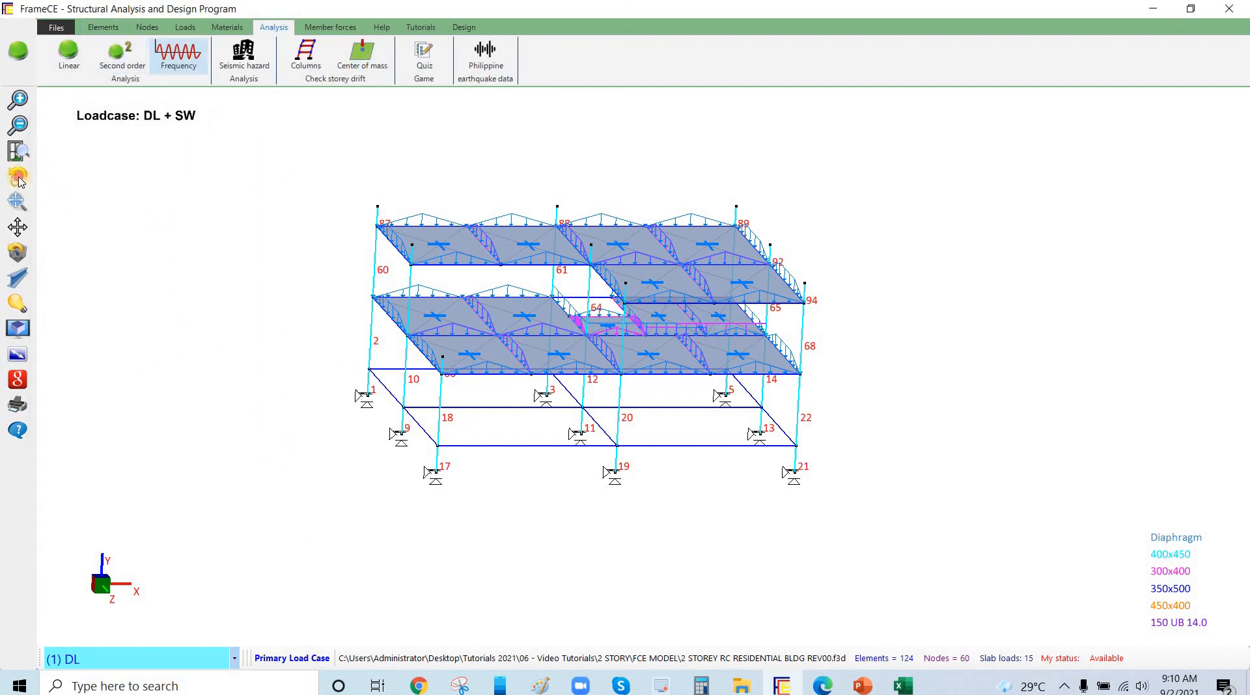
left_click_drag(245, 308, 650, 424)
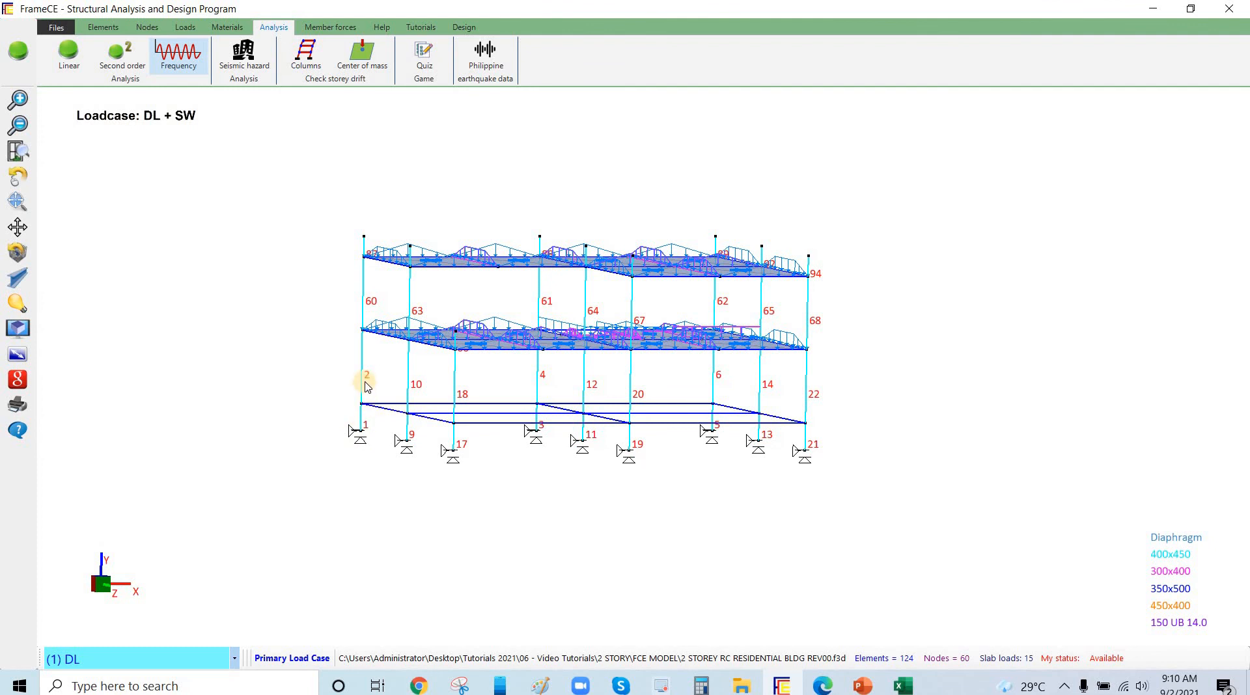
scroll(312, 228, "up", 3)
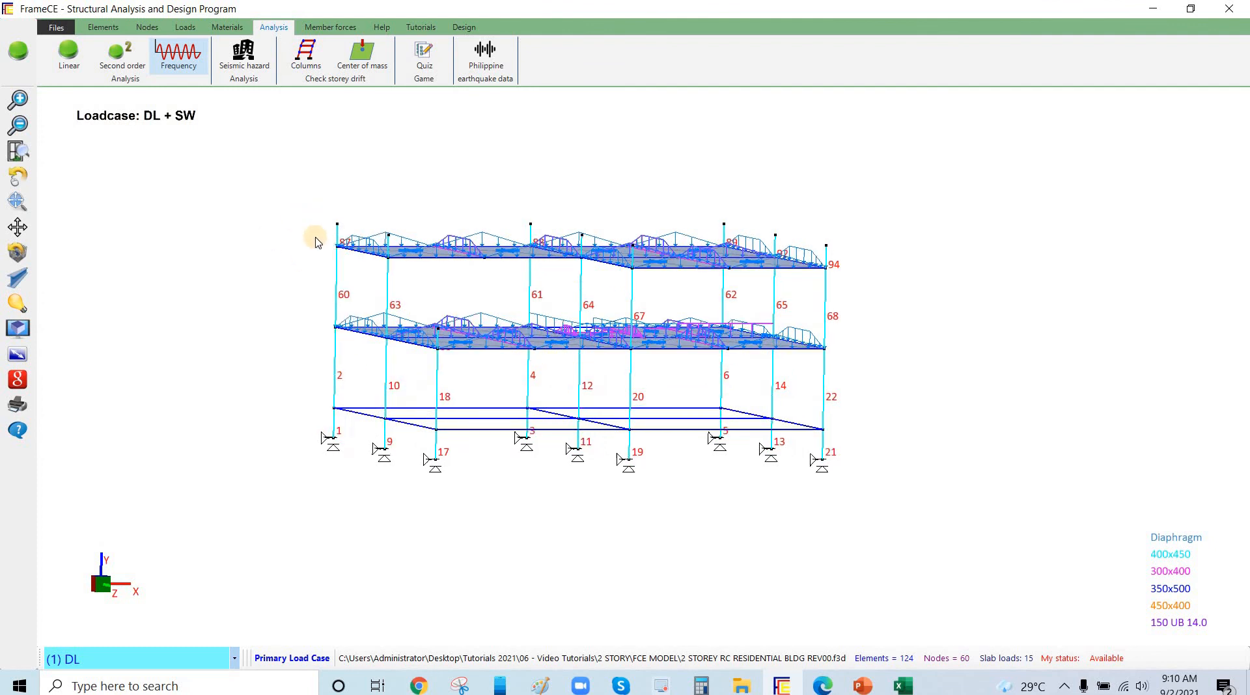
scroll(488, 455, "down", 1)
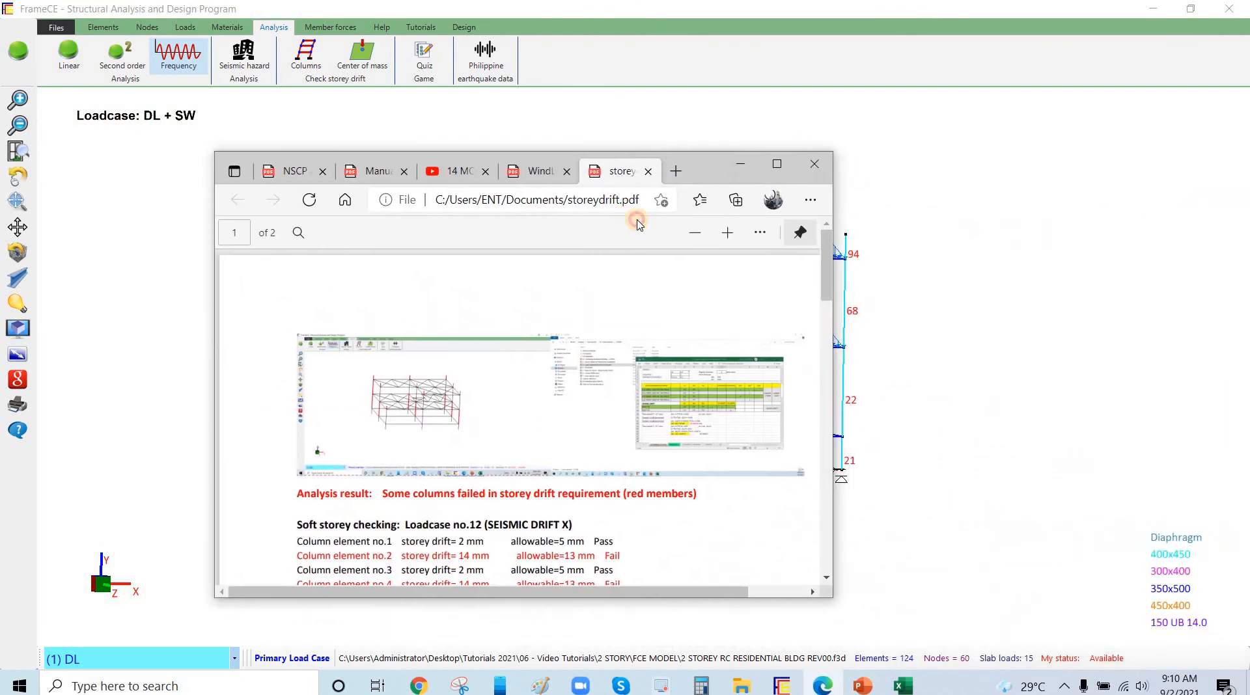
Switch to Edge and examine the storey drift and allowable values of column elements 1 to 4 in storeydrift.pdf for load case 12 SEISMIC DRIFT X
key("super+Up")
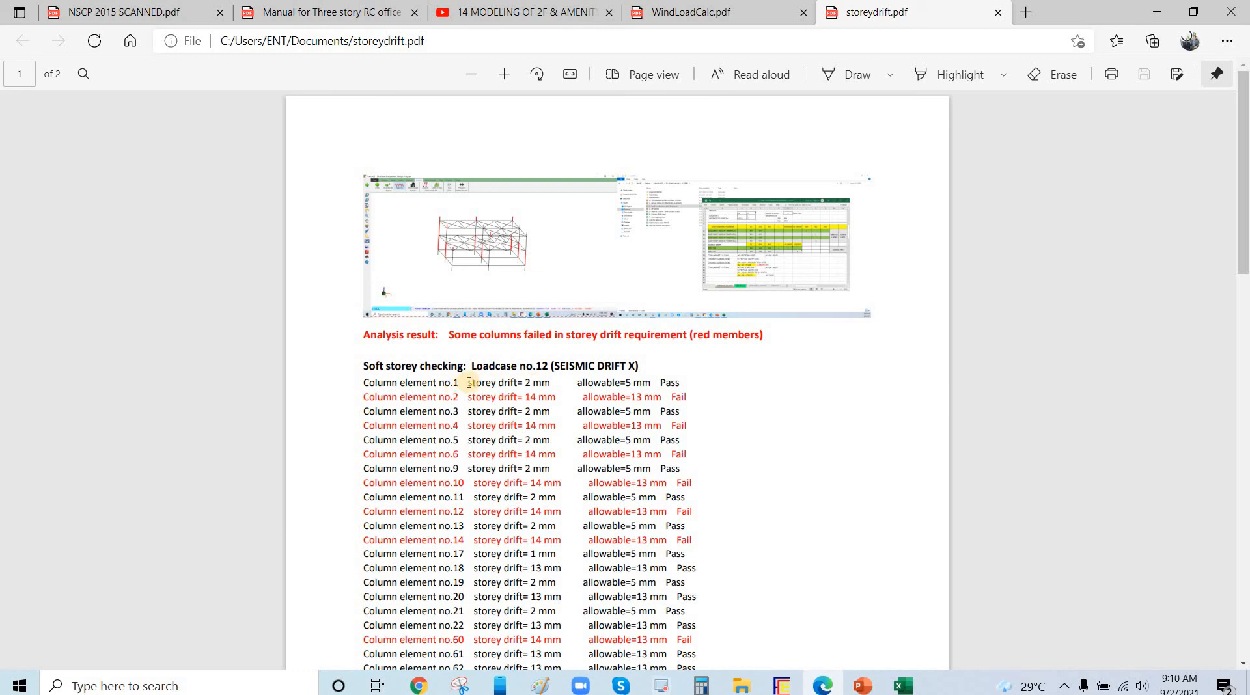
left_click_drag(468, 382, 681, 383)
double_click(529, 383)
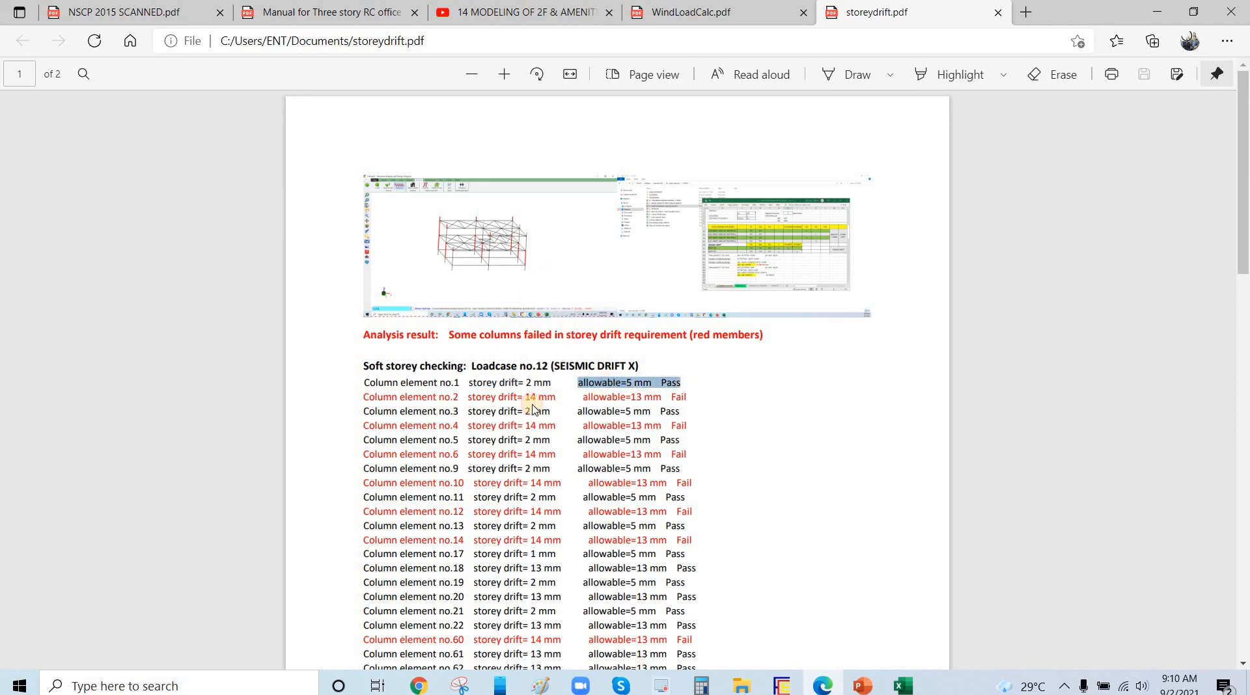
left_click(470, 396)
left_click_drag(471, 396, 586, 399)
left_click(594, 404)
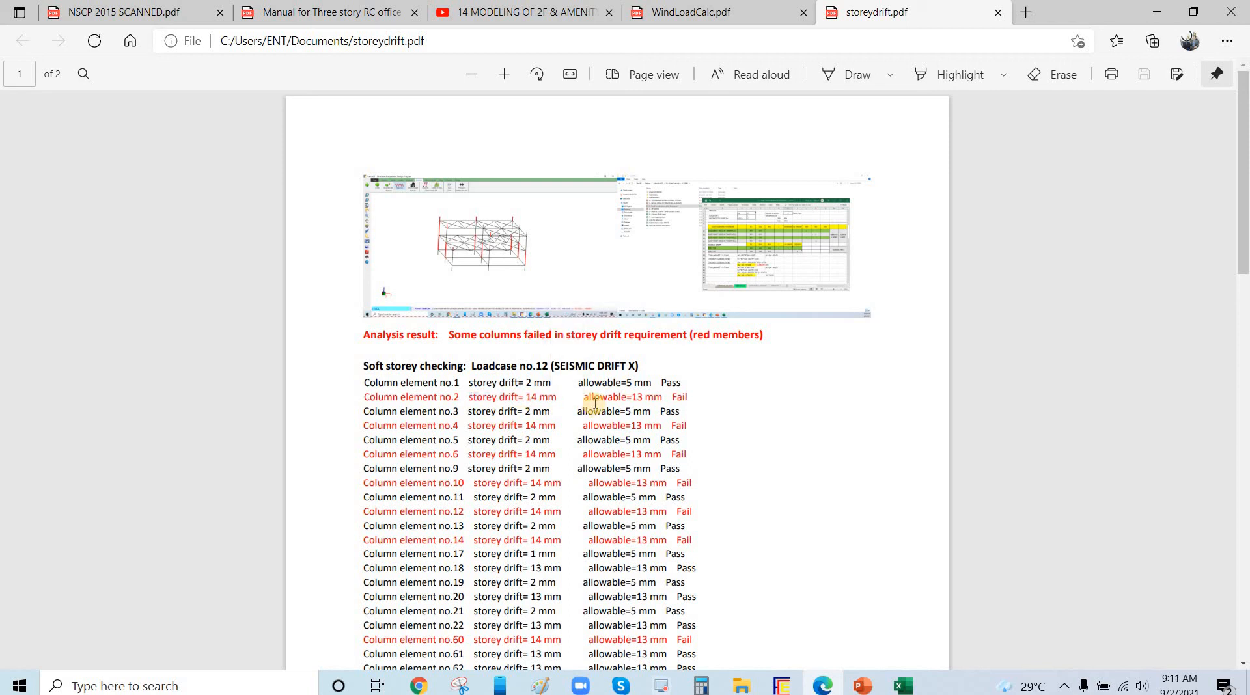
left_click_drag(695, 402, 655, 399)
left_click(541, 420)
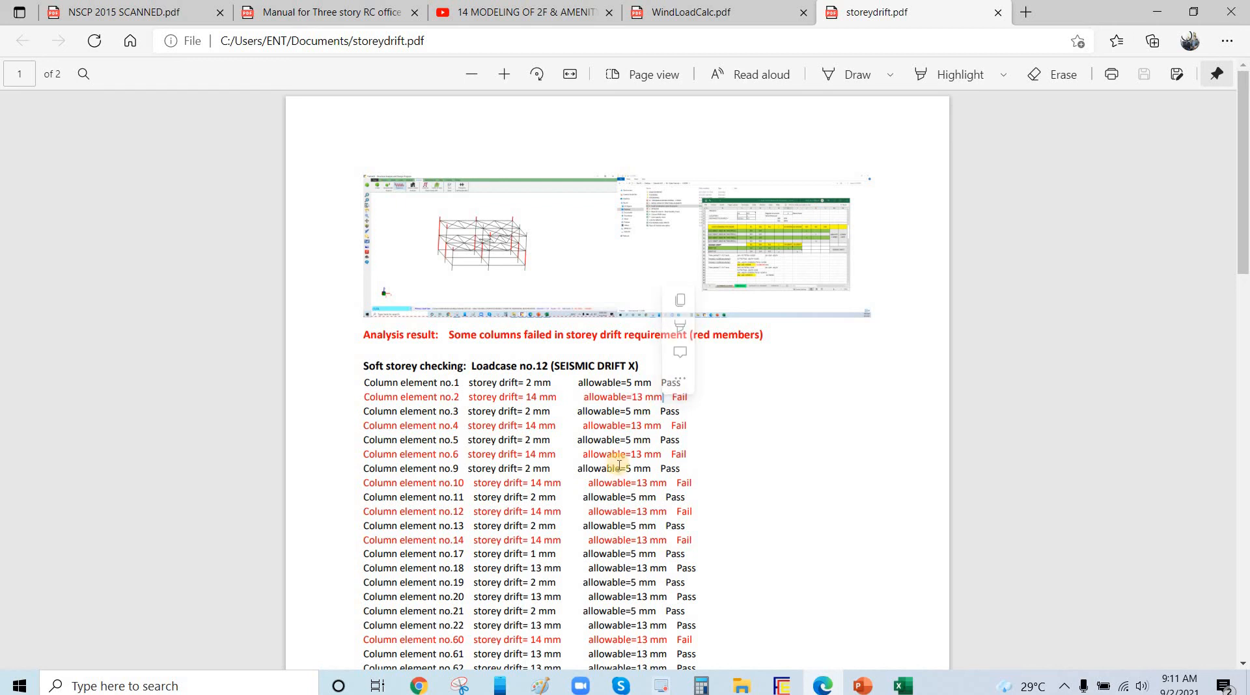
left_click_drag(532, 411, 549, 427)
scroll(528, 410, "down", 4)
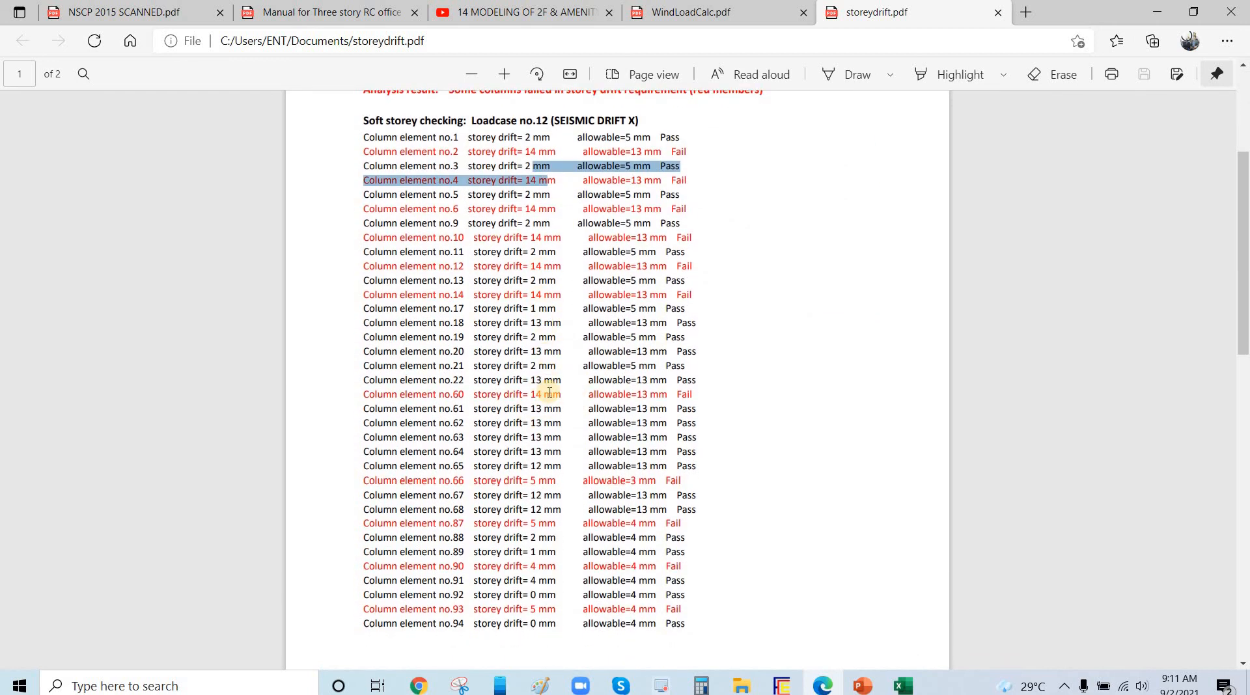
Examine the column drift results for load case 13 SEISMIC DRIFT Z, and review the SEISMIC DRIFT X list again
scroll(542, 408, "down", 8)
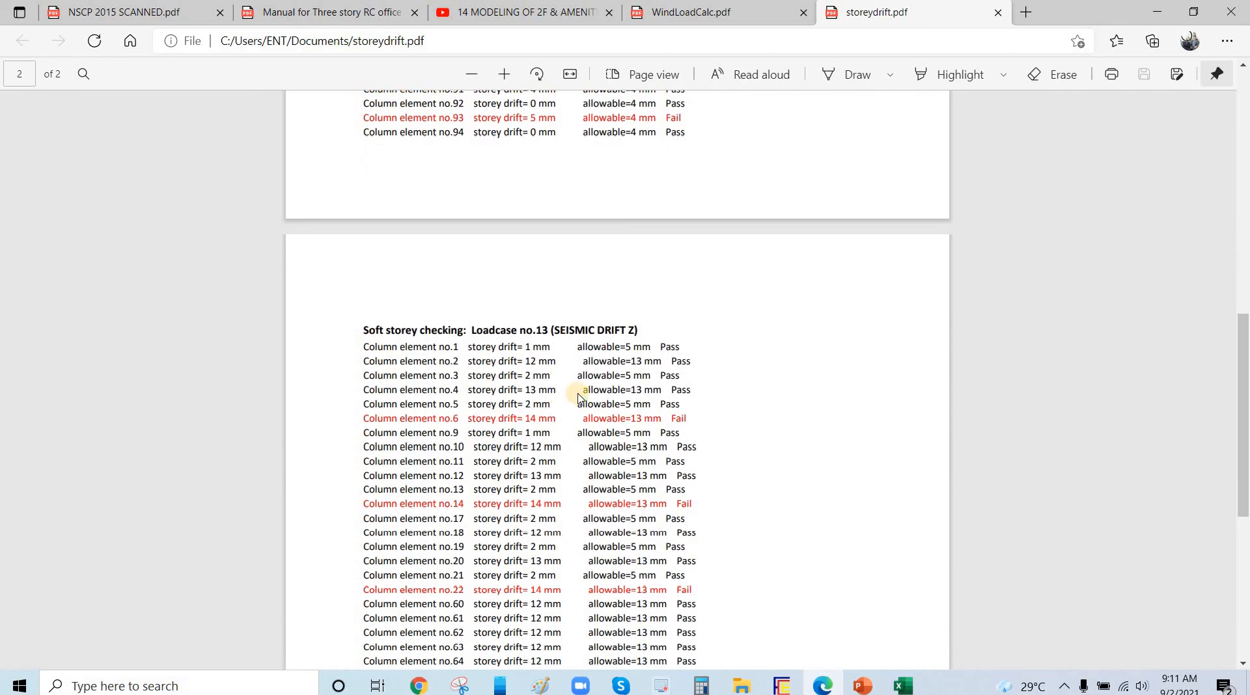
scroll(583, 391, "down", 4)
scroll(585, 409, "down", 3)
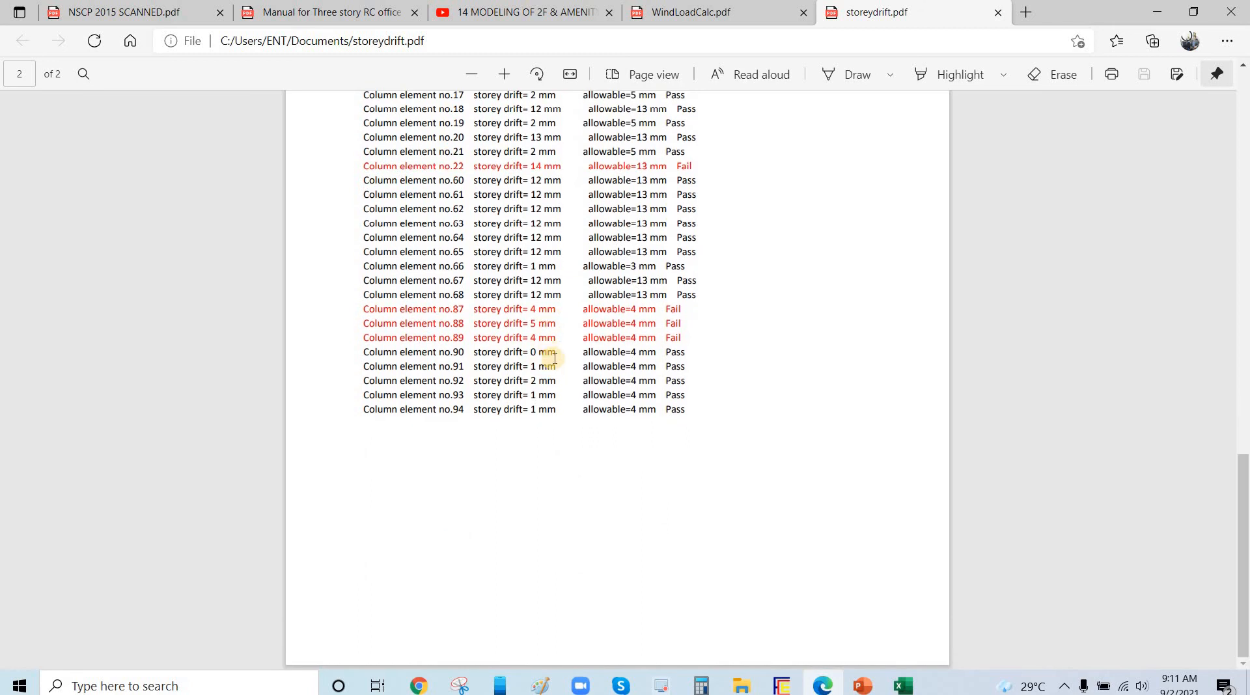
scroll(554, 358, "up", 18)
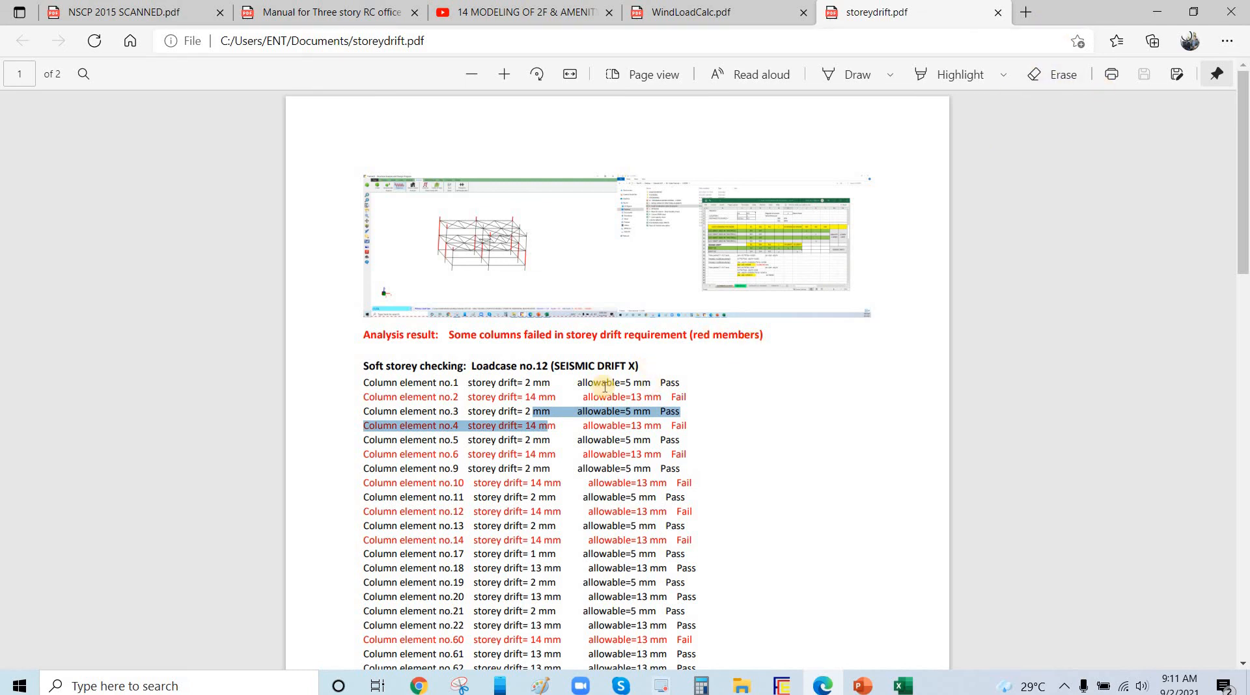
scroll(541, 396, "down", 4)
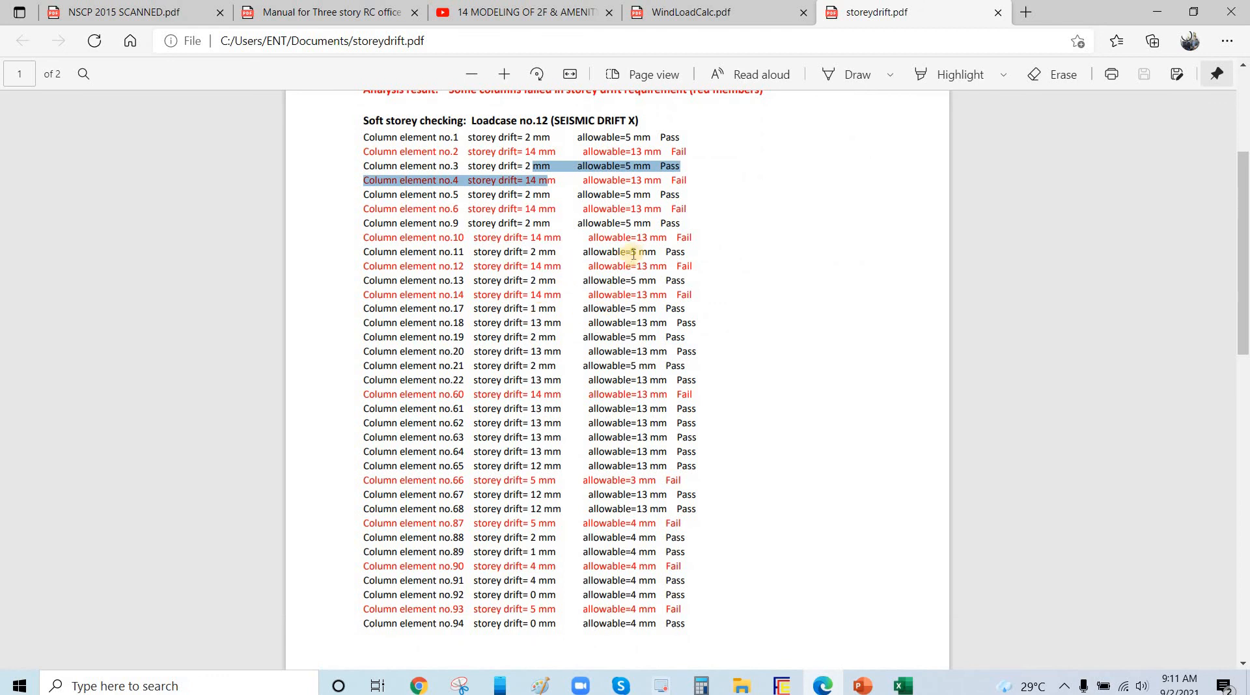
Move the storeydrift.pdf window off this display and return to the FrameCE model
double_click(1053, 11)
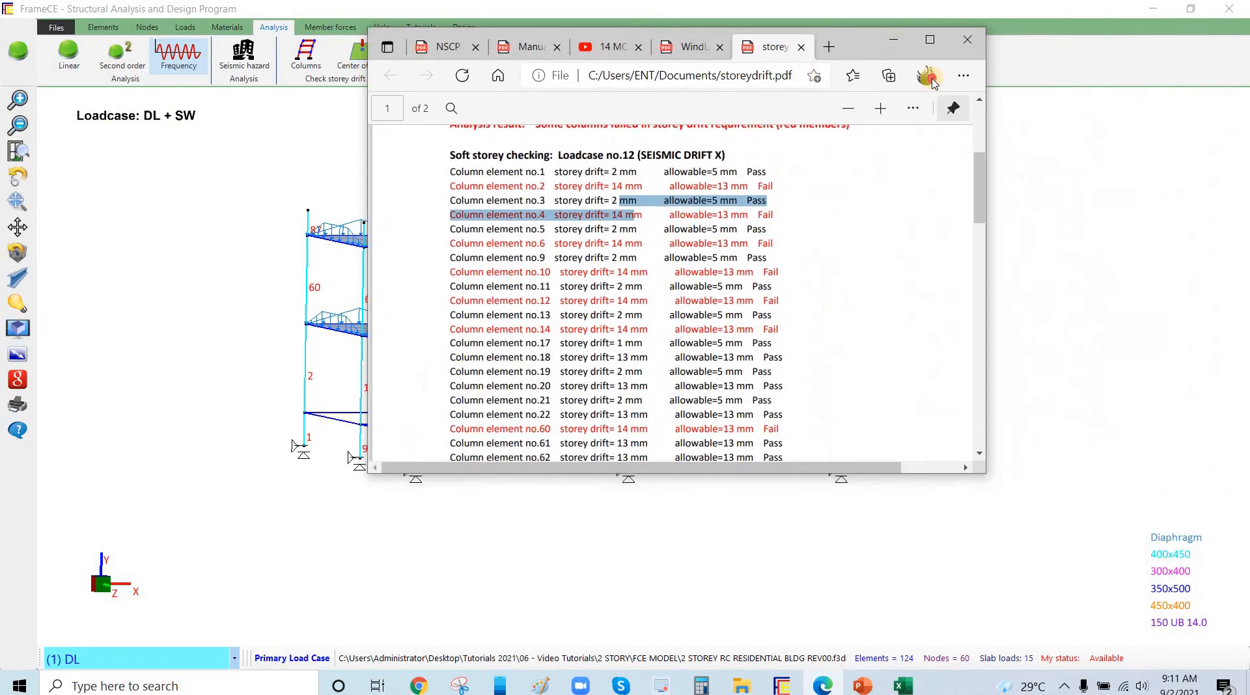
left_click_drag(931, 79, 694, 98)
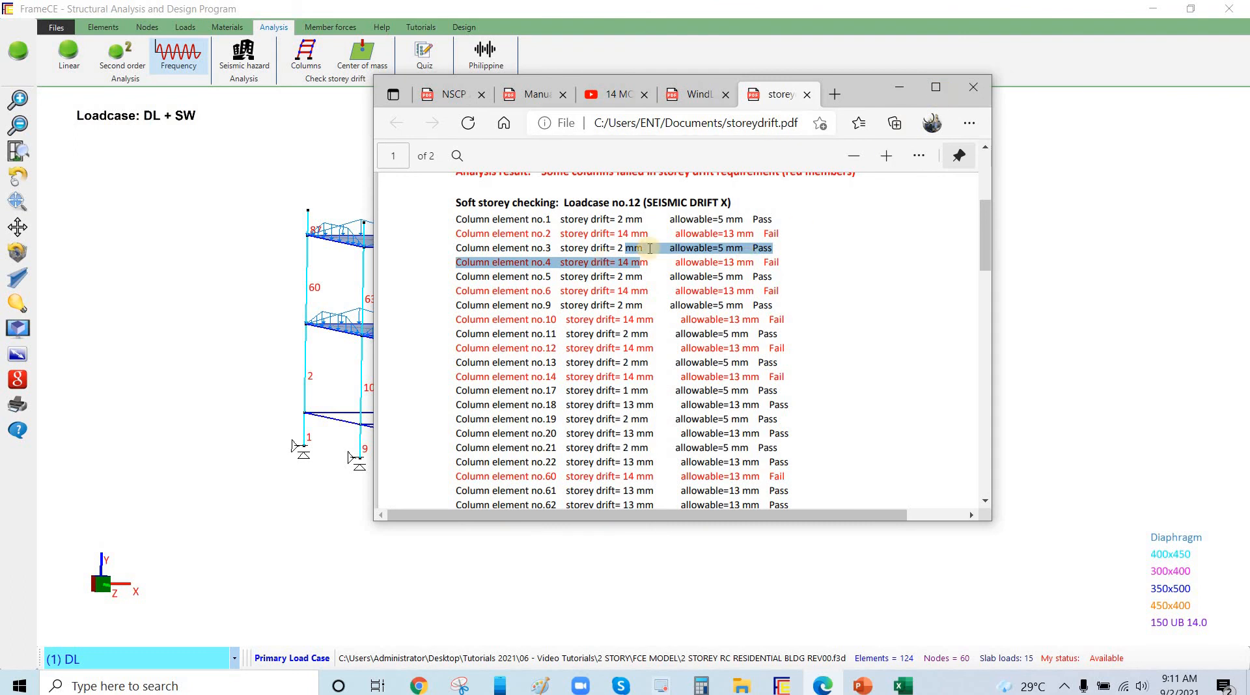
left_click(938, 89)
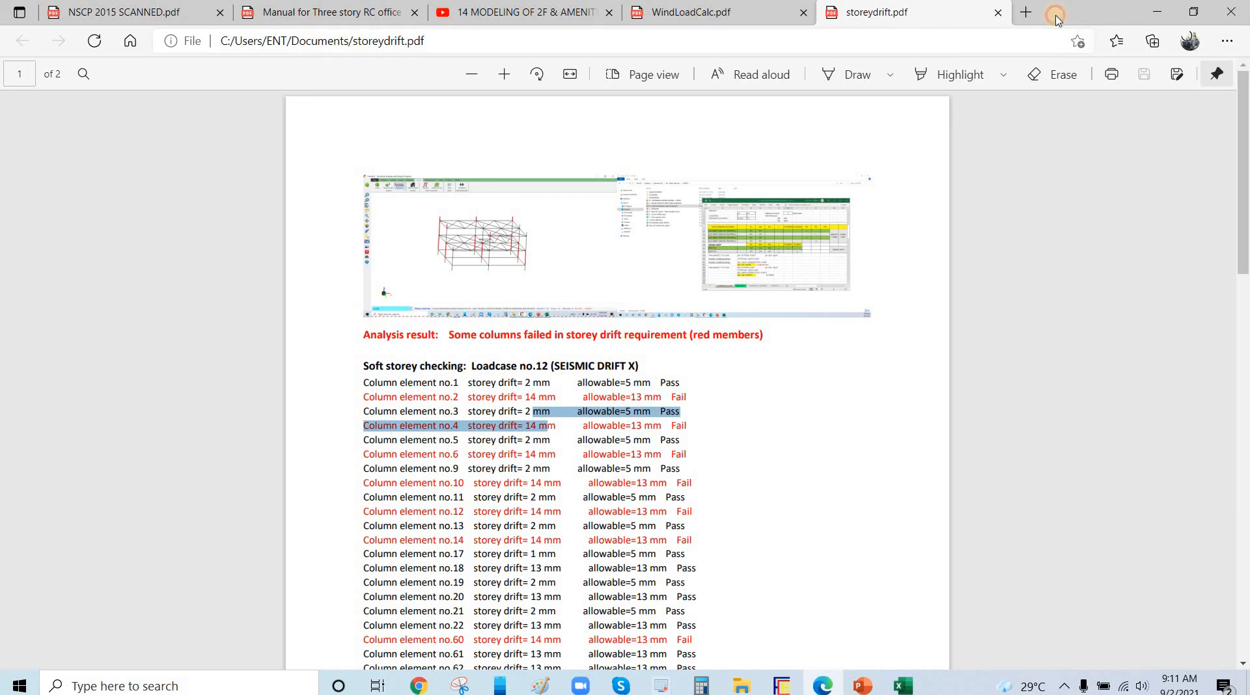
left_click_drag(1056, 11, 1249, 274)
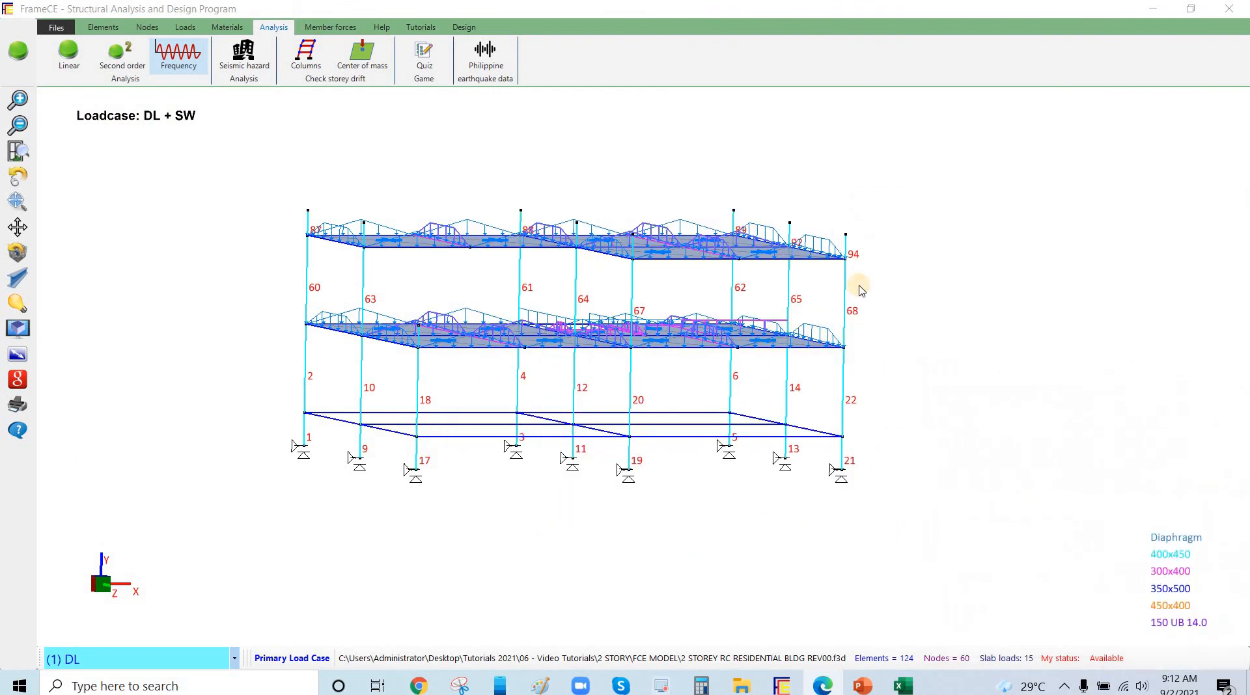
key("alt+Tab")
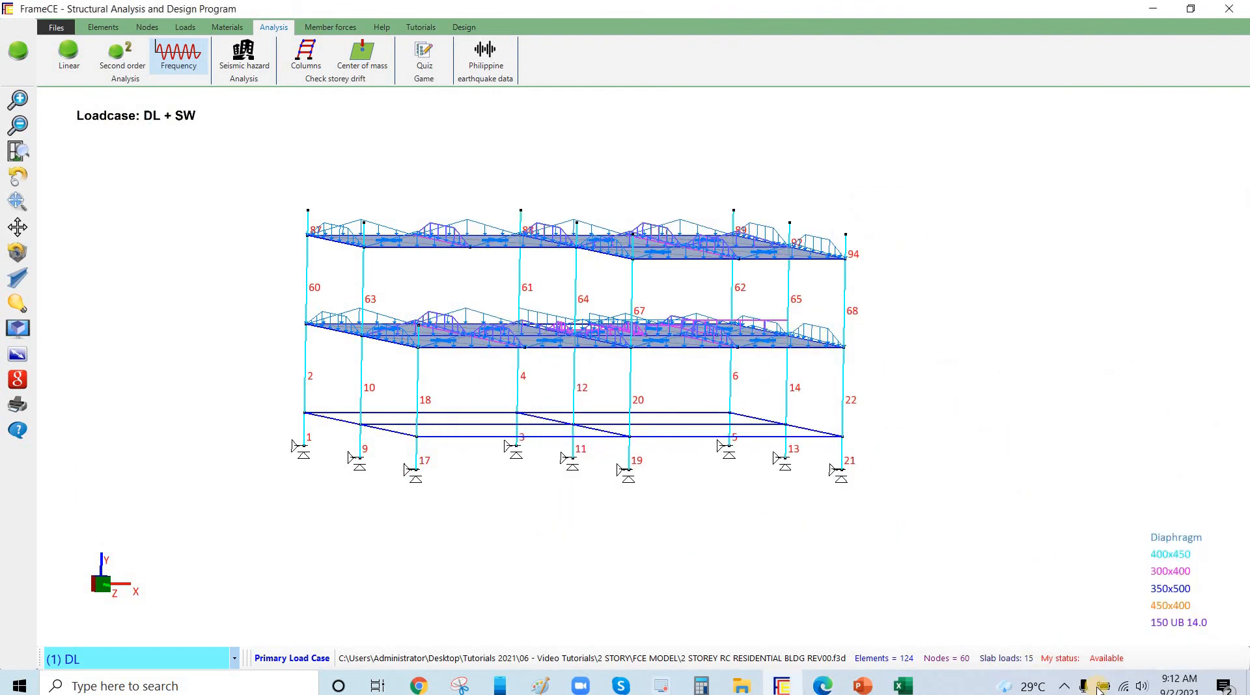
left_click(1063, 686)
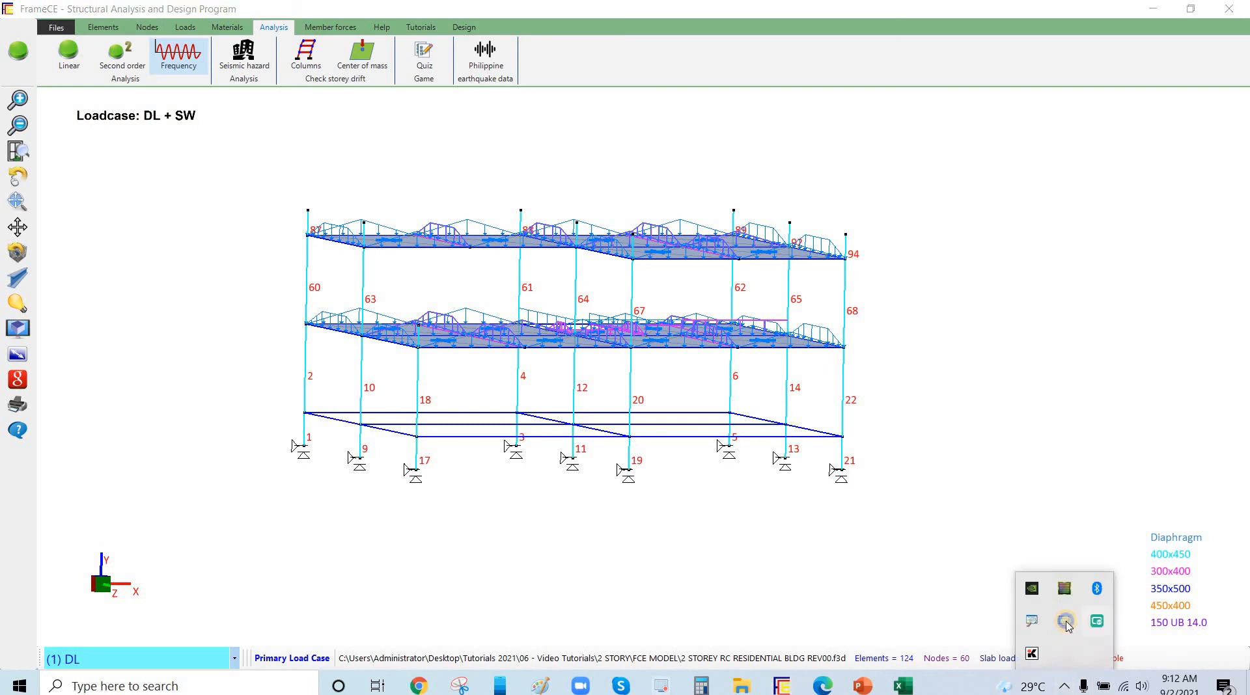